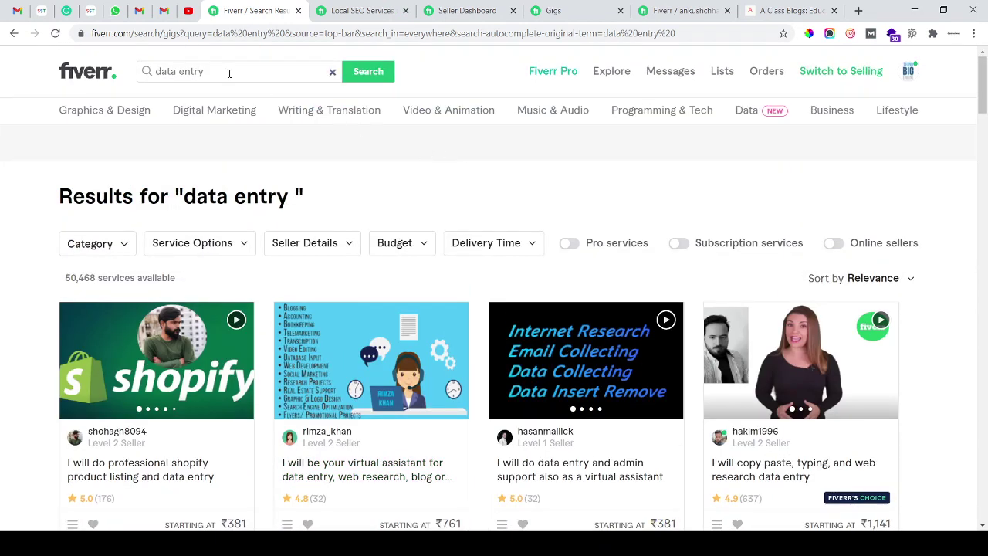
scroll(381, 152, down, 2)
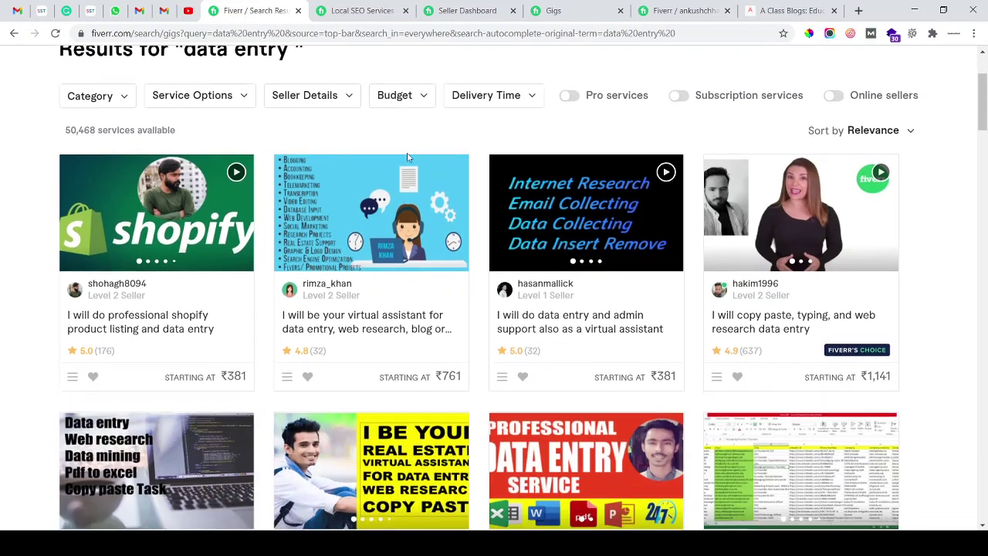
scroll(424, 168, up, 1)
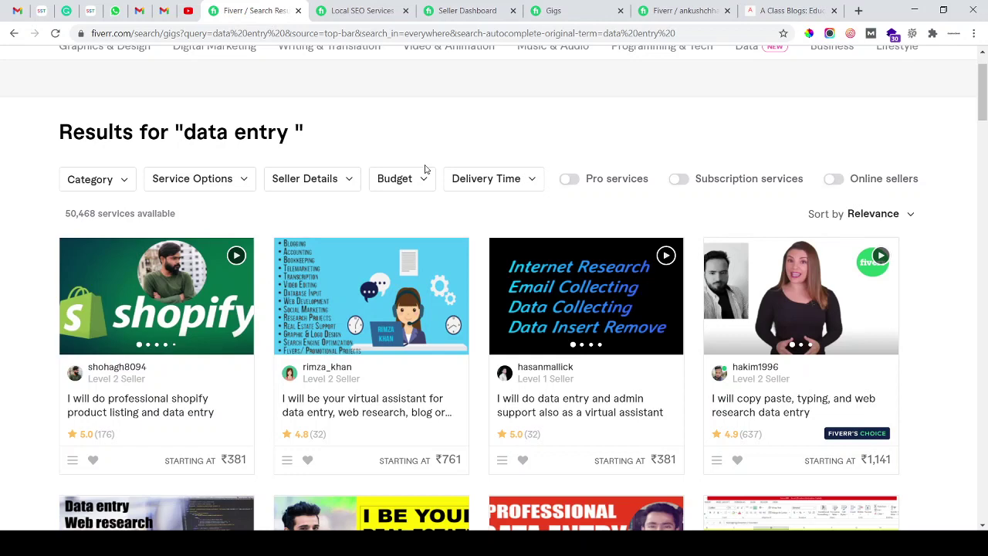
scroll(429, 168, down, 2)
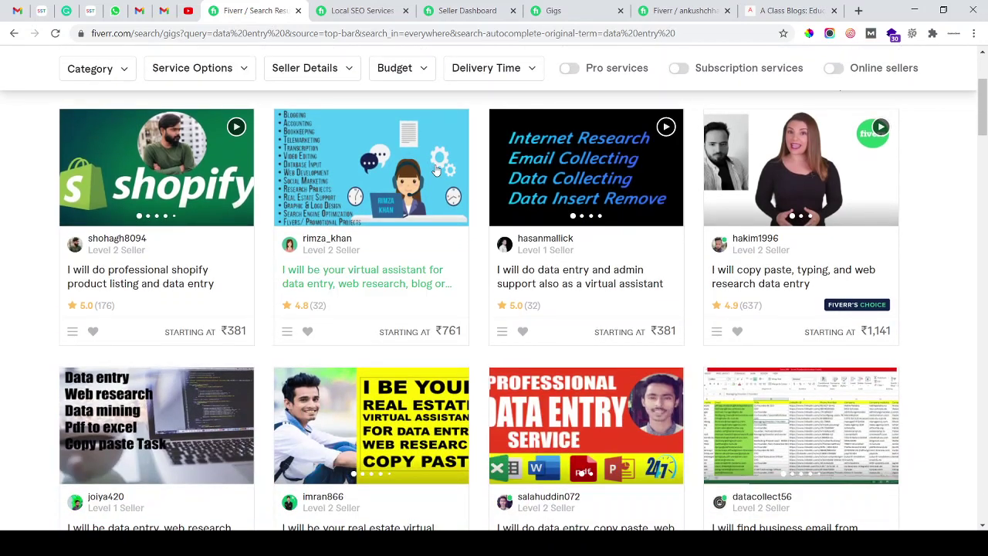
scroll(436, 170, up, 2)
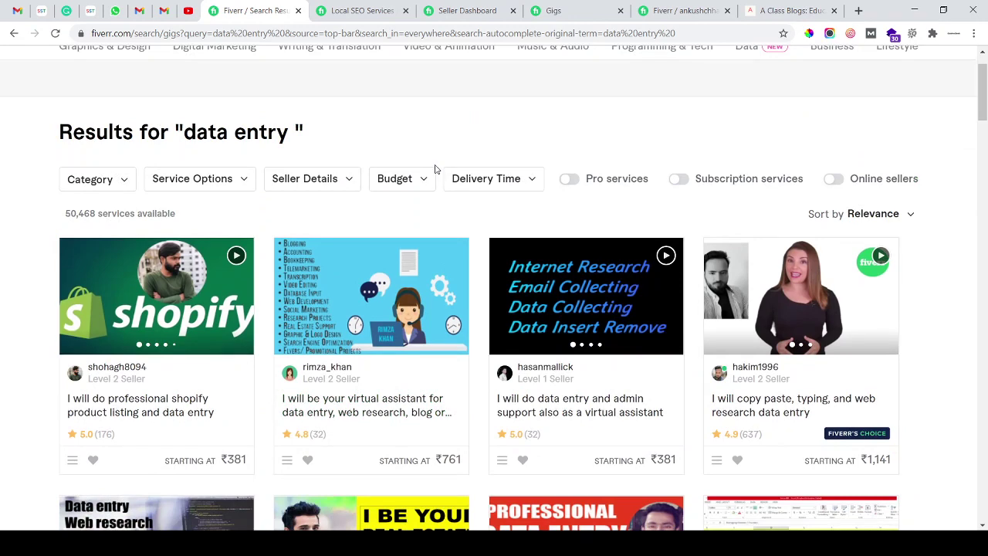
scroll(438, 160, up, 1)
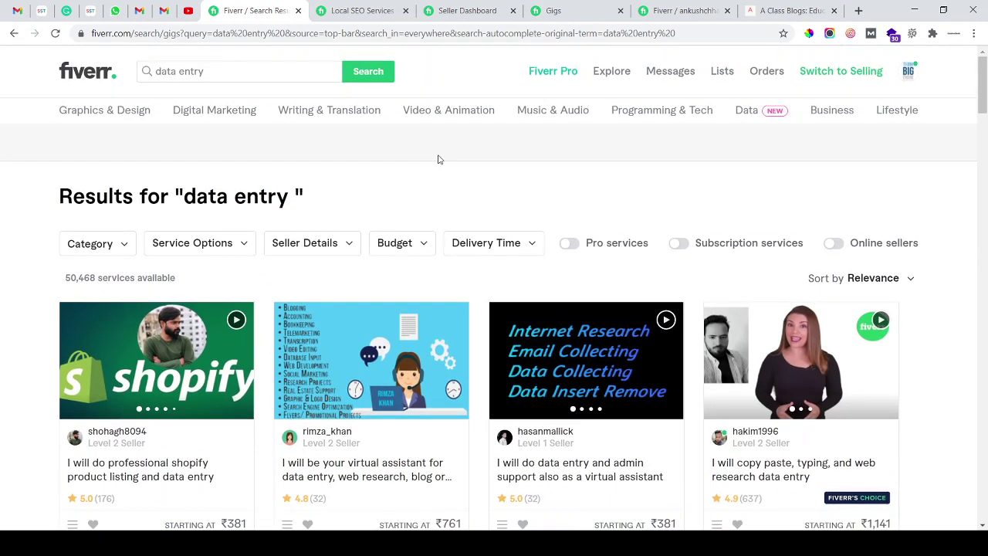
Step: Run the service search for "data entry" again
click(249, 74)
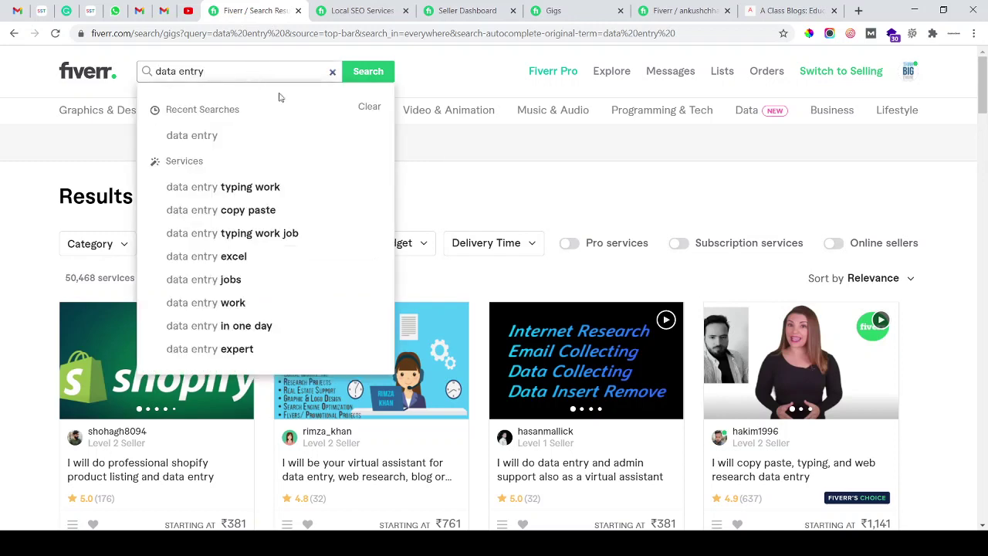
click(483, 178)
click(255, 70)
click(437, 139)
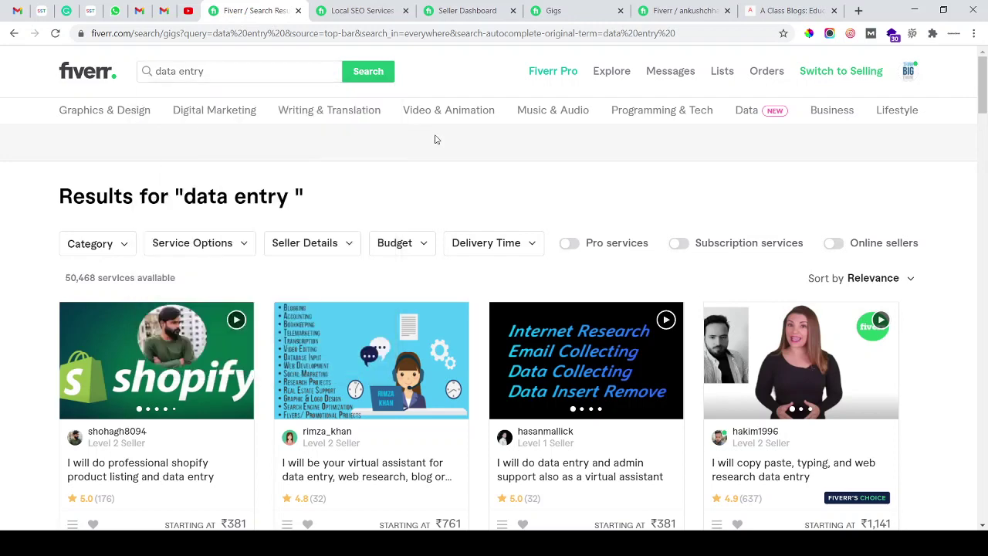
click(244, 73)
click(369, 71)
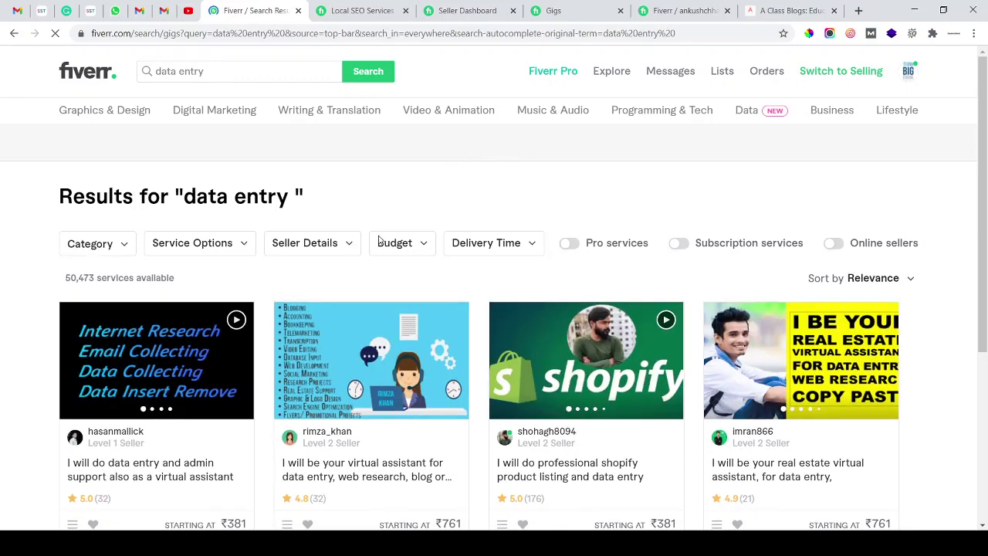
Step: Browse the data entry search results, examining the sellers' gig titles, levels, ratings and starting prices
scroll(417, 305, down, 2)
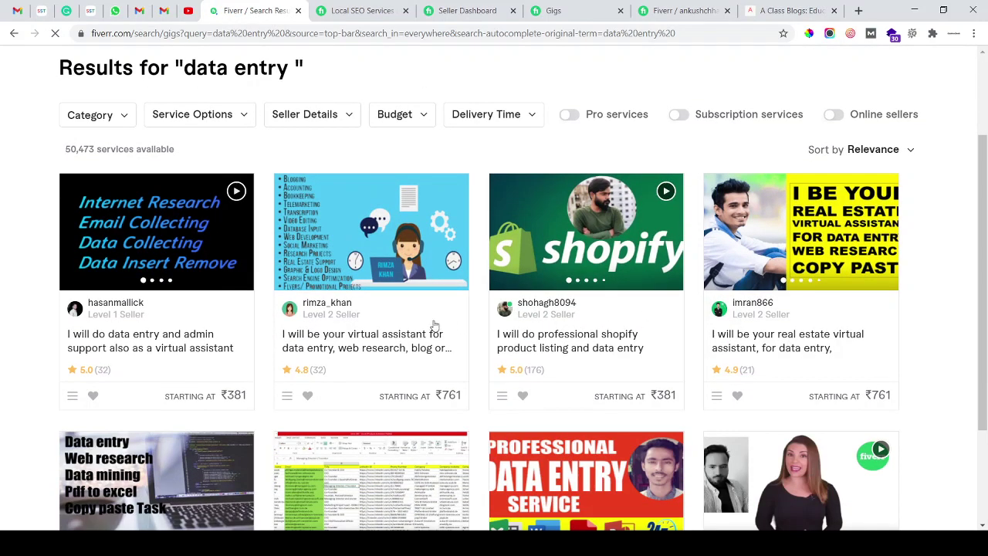
scroll(421, 325, down, 1)
scroll(421, 324, down, 2)
scroll(421, 324, down, 4)
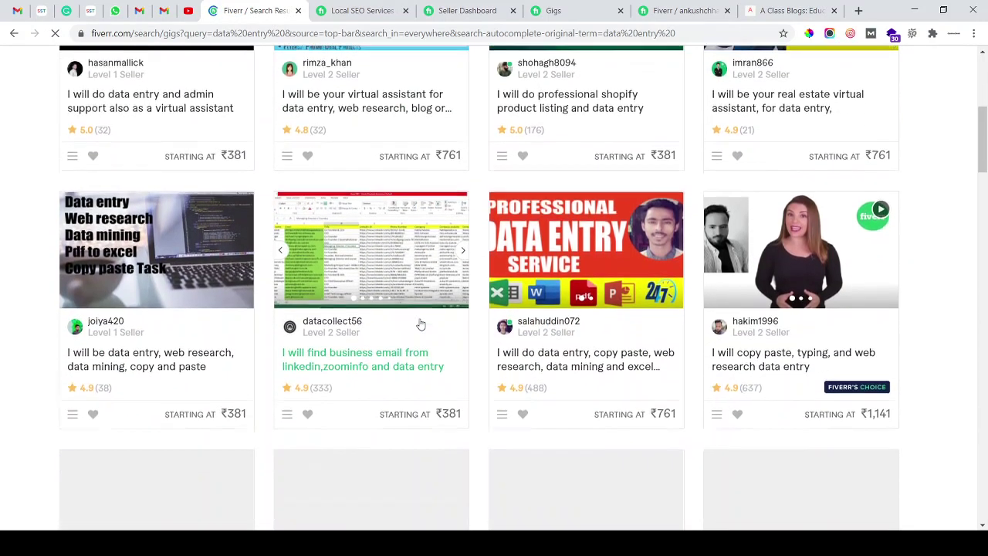
scroll(421, 324, down, 1)
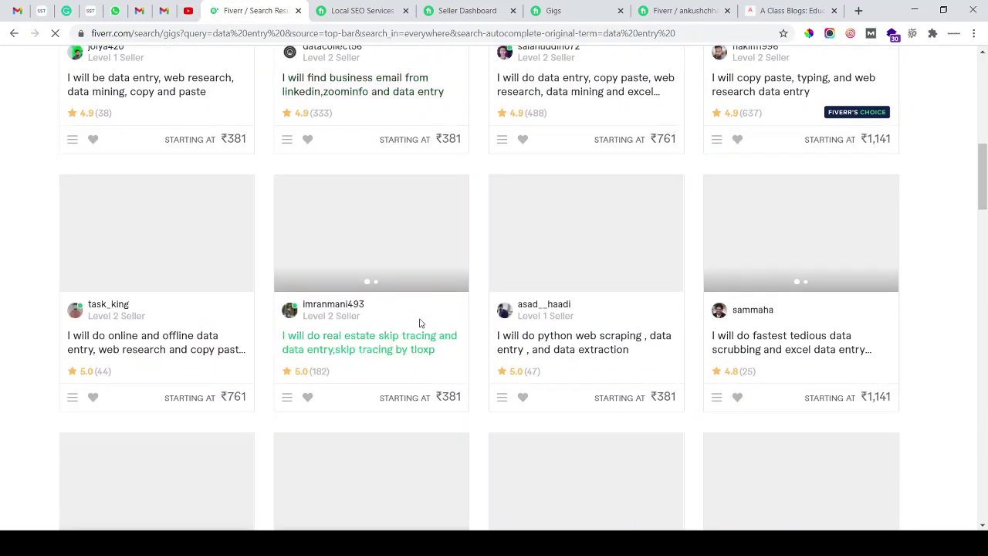
scroll(420, 325, down, 1)
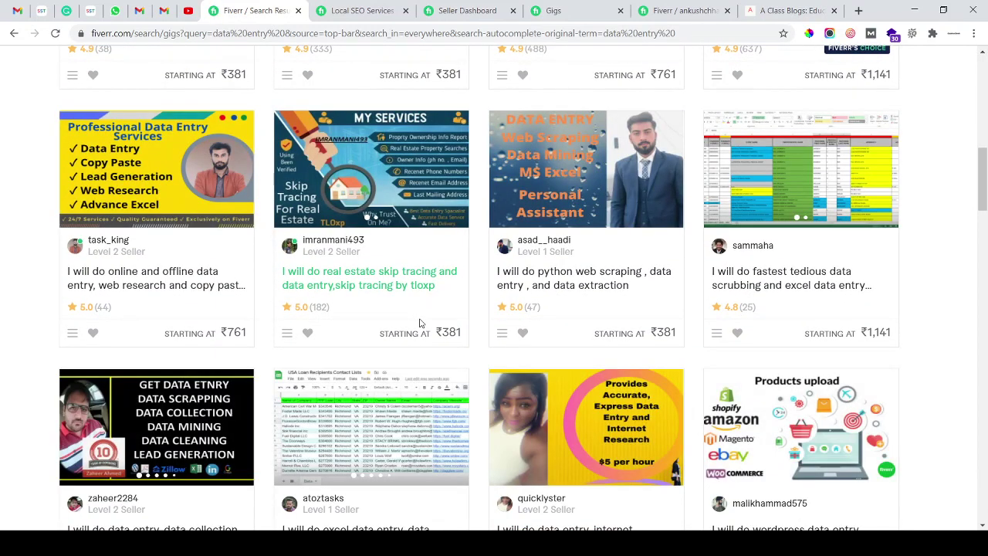
scroll(420, 324, down, 2)
scroll(434, 311, down, 2)
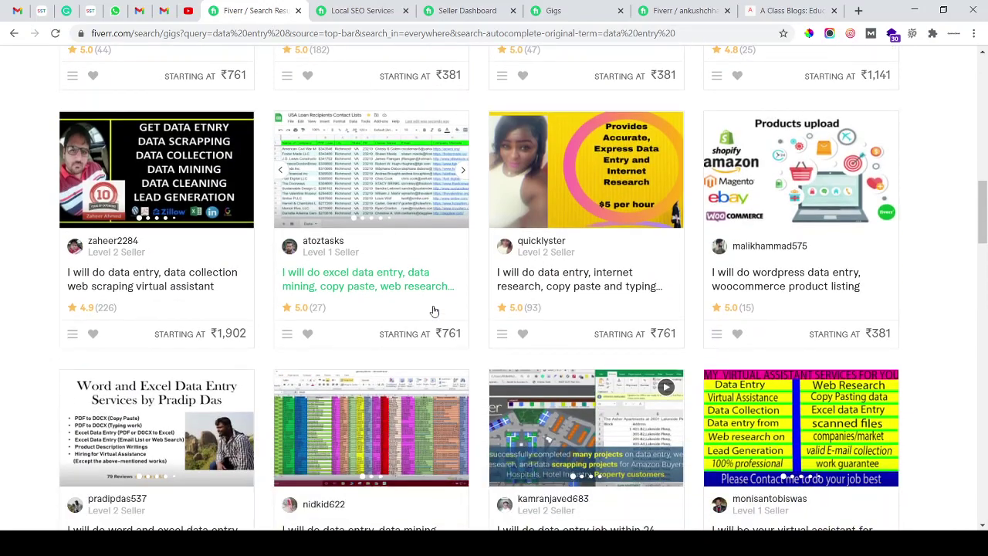
scroll(434, 311, down, 2)
scroll(434, 311, up, 2)
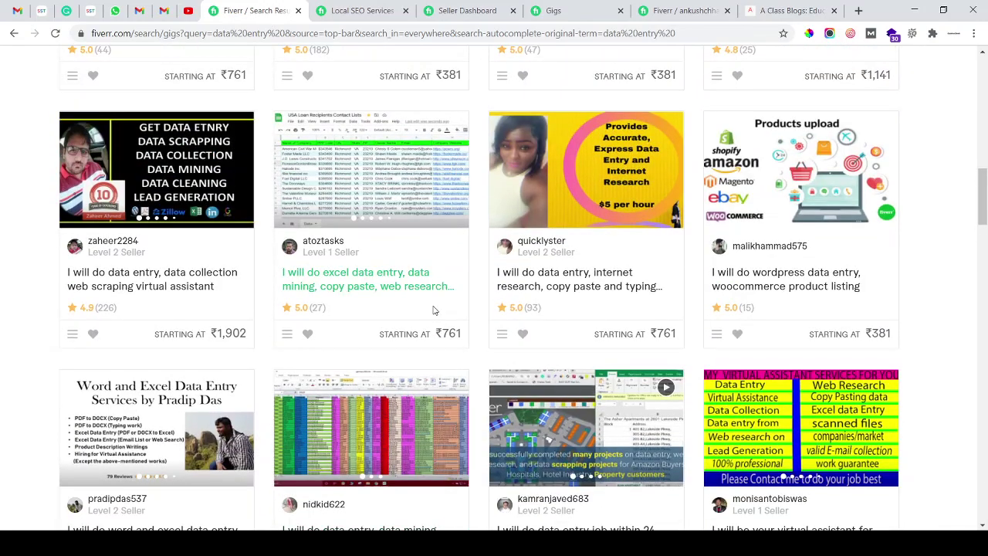
scroll(417, 310, up, 10)
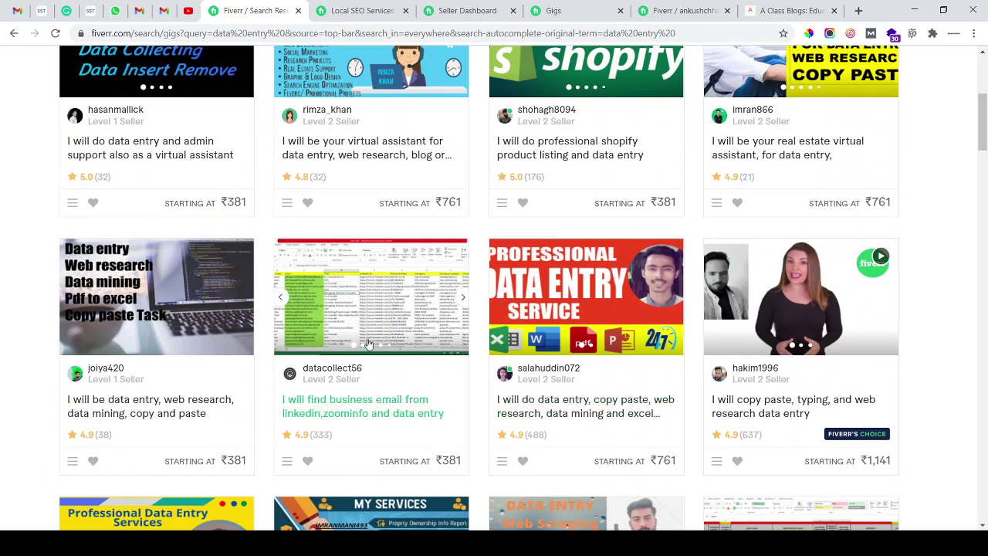
Step: Open the gig titled "I will be data entry, web research, data mining, copy and paste" from the search results
scroll(348, 405, up, 1)
scroll(312, 335, down, 1)
scroll(313, 334, down, 1)
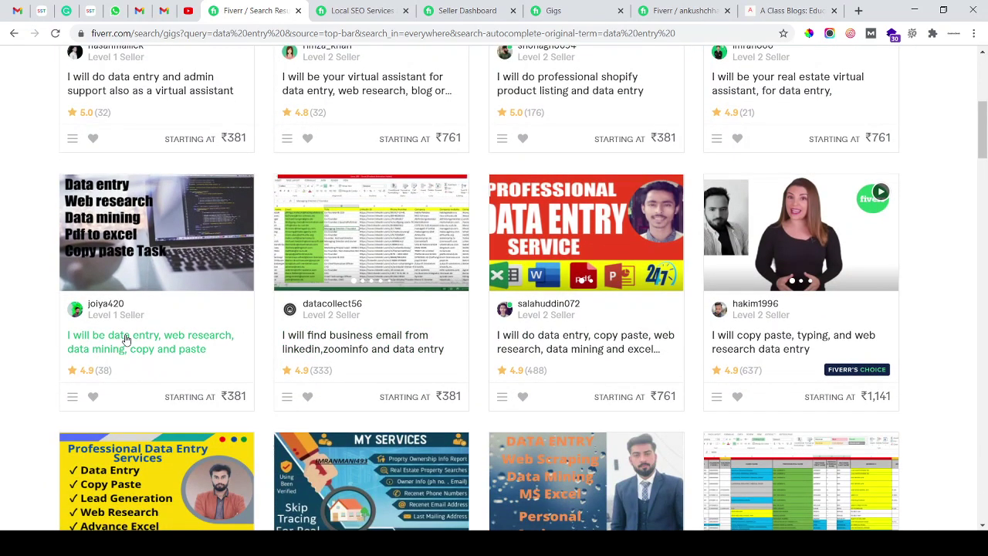
key(ctrl+plus)
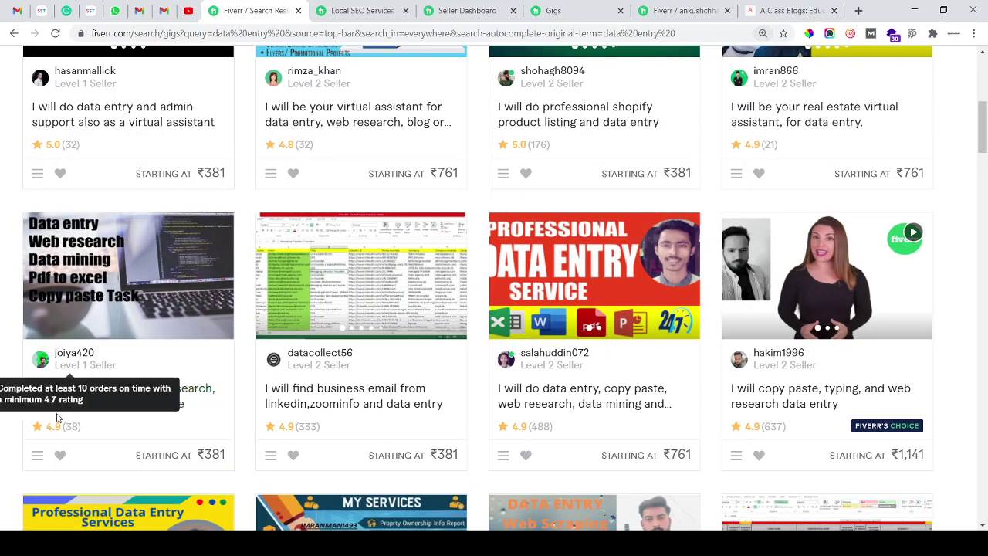
click(148, 393)
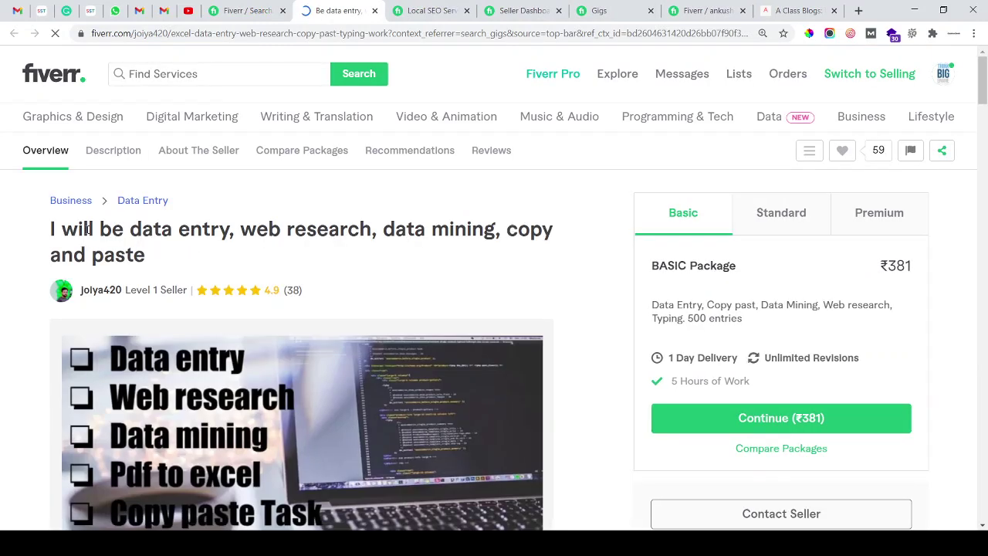
Step: Skim the gig page and view its Standard and Premium packages, ending on the Basic package
drag(214, 229, 213, 230)
scroll(245, 223, down, 5)
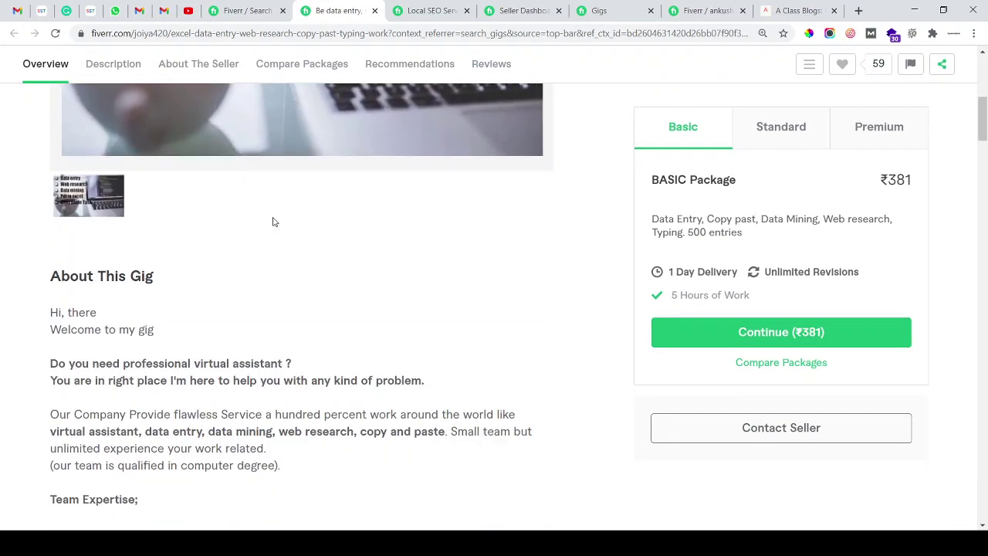
scroll(470, 230, up, 3)
scroll(470, 230, up, 3)
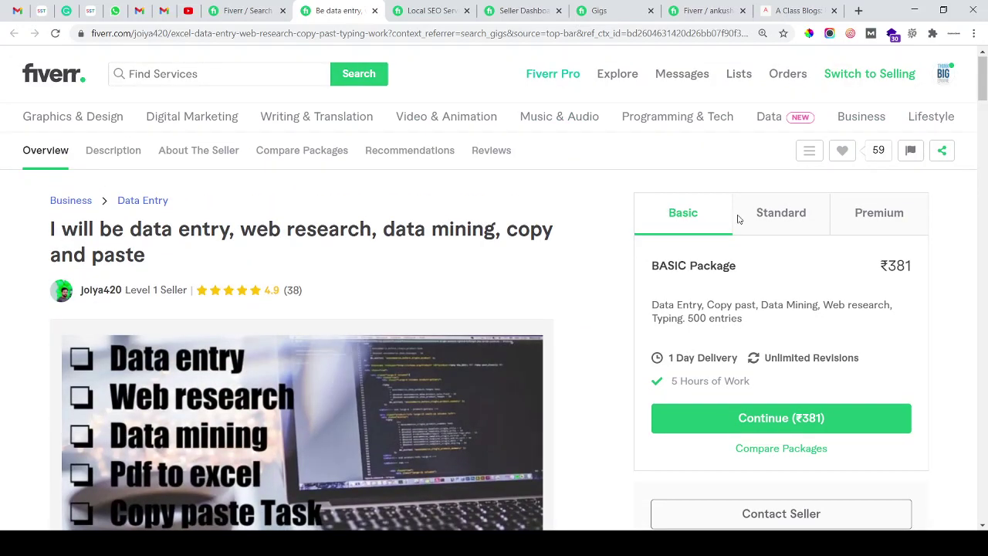
click(777, 218)
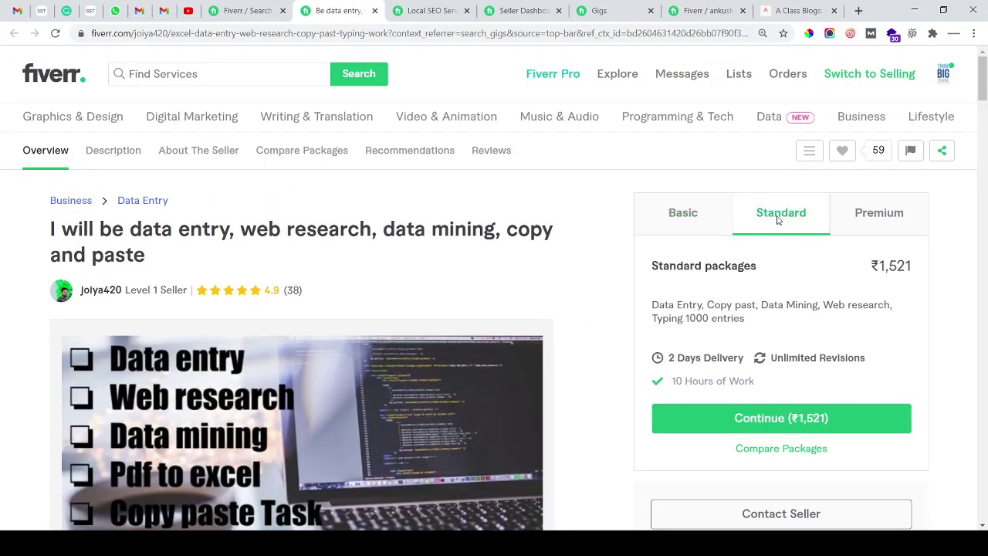
click(902, 224)
click(687, 224)
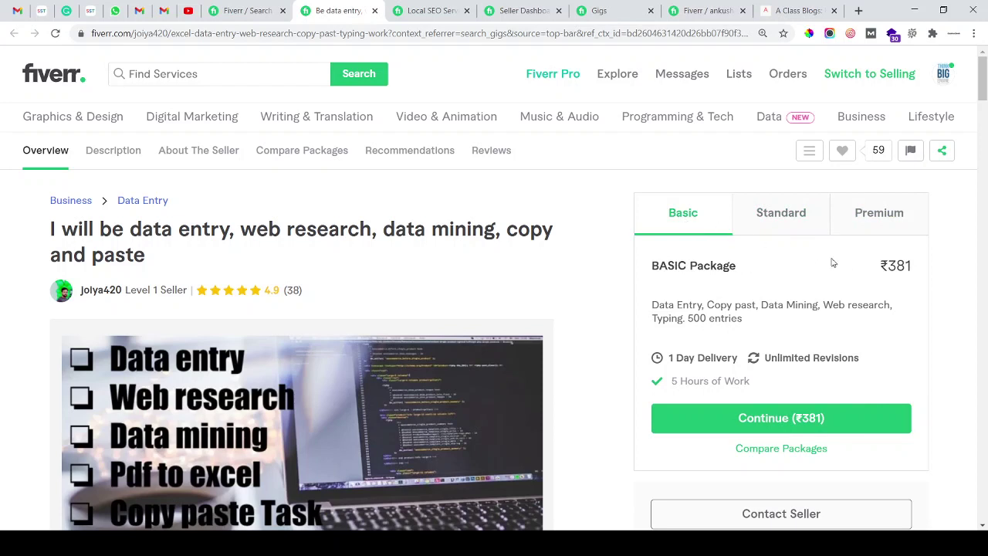
Step: Examine the Basic package's price, included services and delivery time at an enlarged page size
double_click(899, 266)
click(710, 318)
key(ctrl+plus)
scroll(726, 351, down, 1)
key(ctrl+plus)
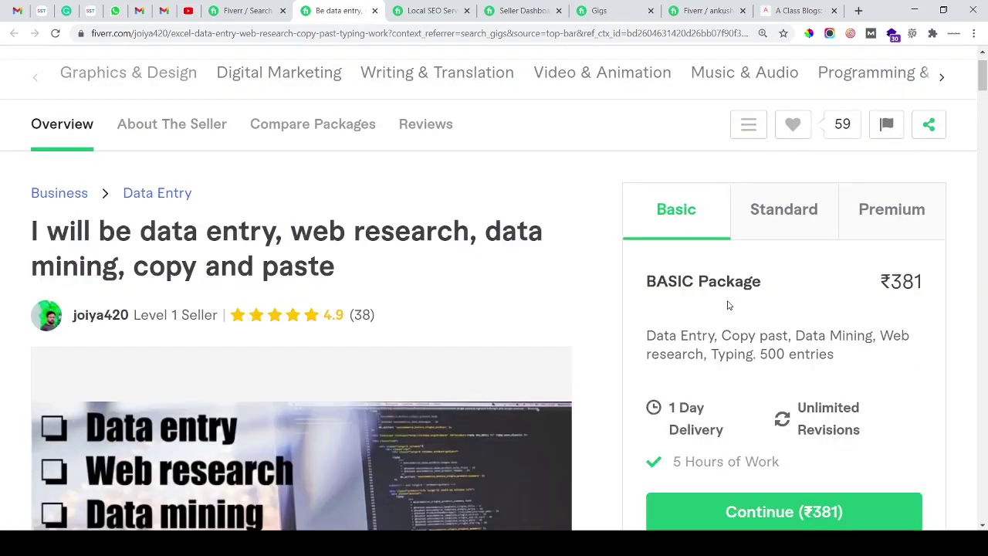
scroll(743, 300, down, 1)
triple_click(738, 227)
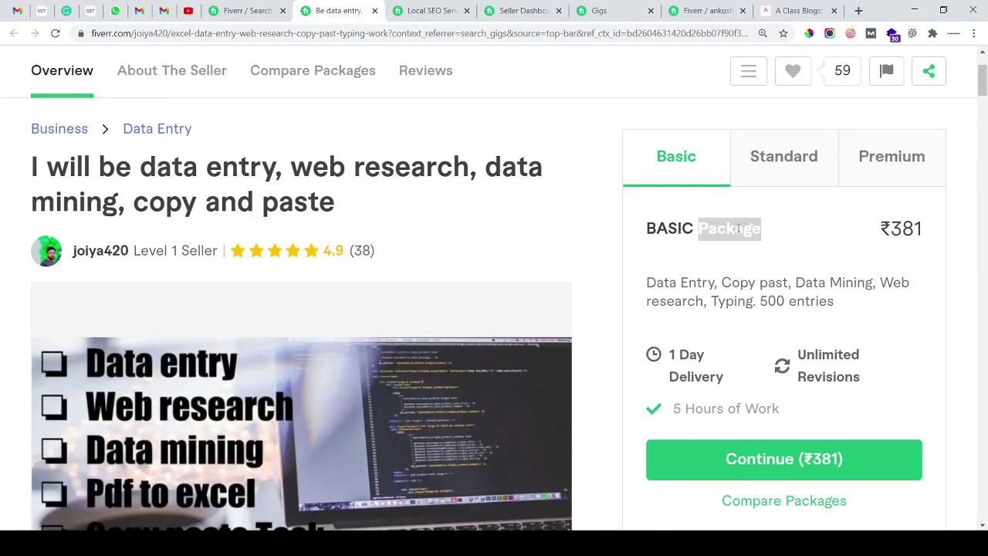
click(687, 369)
double_click(692, 355)
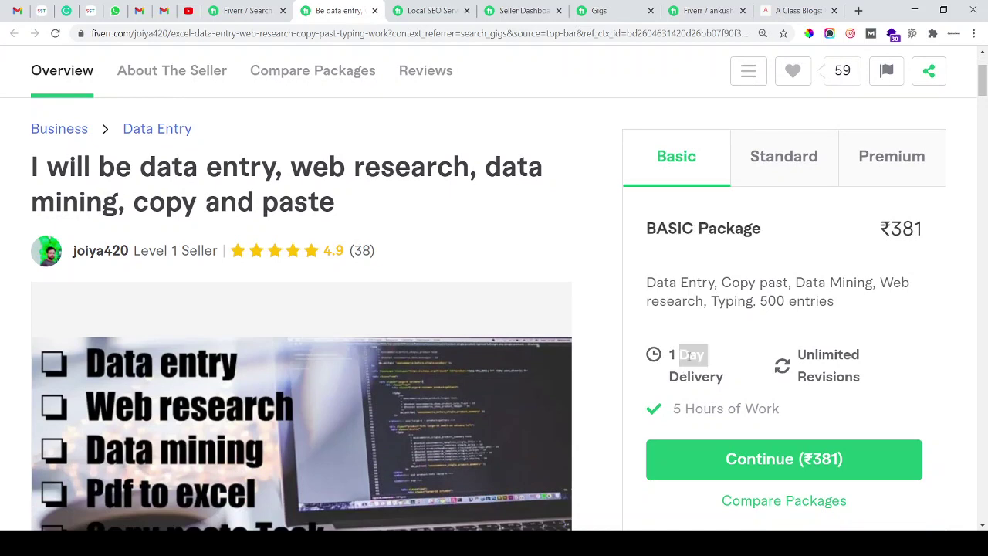
click(694, 395)
Step: Examine the delivery time and hours of work of the Standard and Premium packages, ending on the Standard package
click(801, 160)
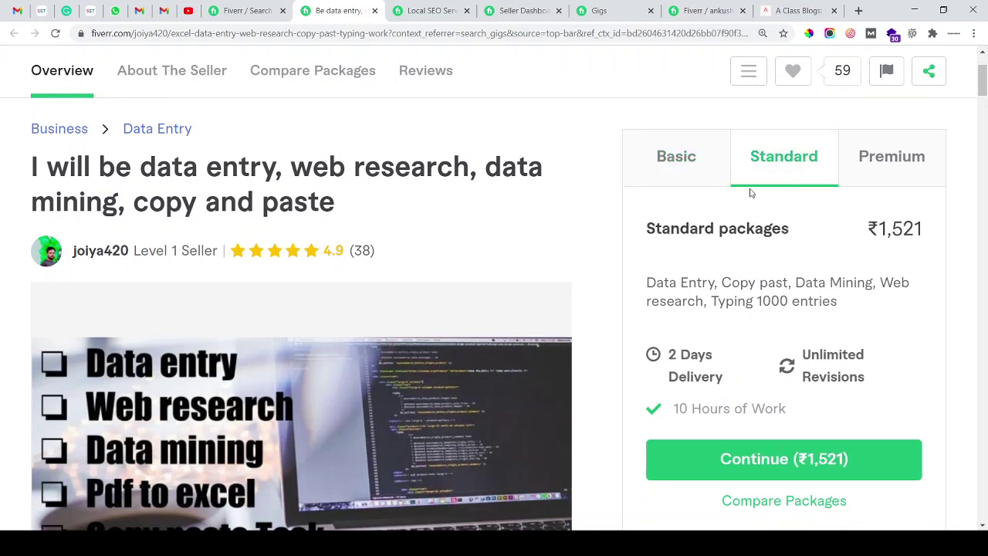
double_click(699, 359)
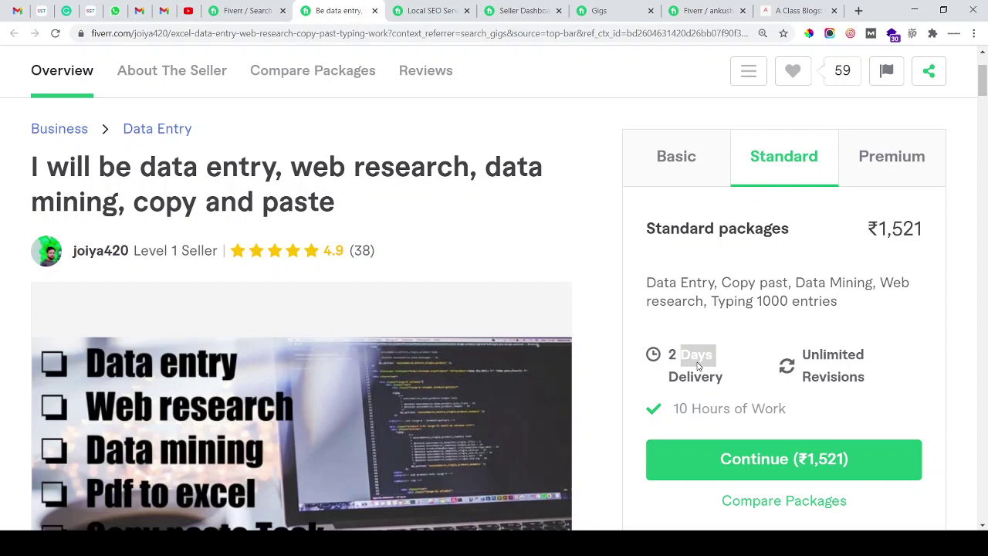
double_click(708, 407)
click(893, 154)
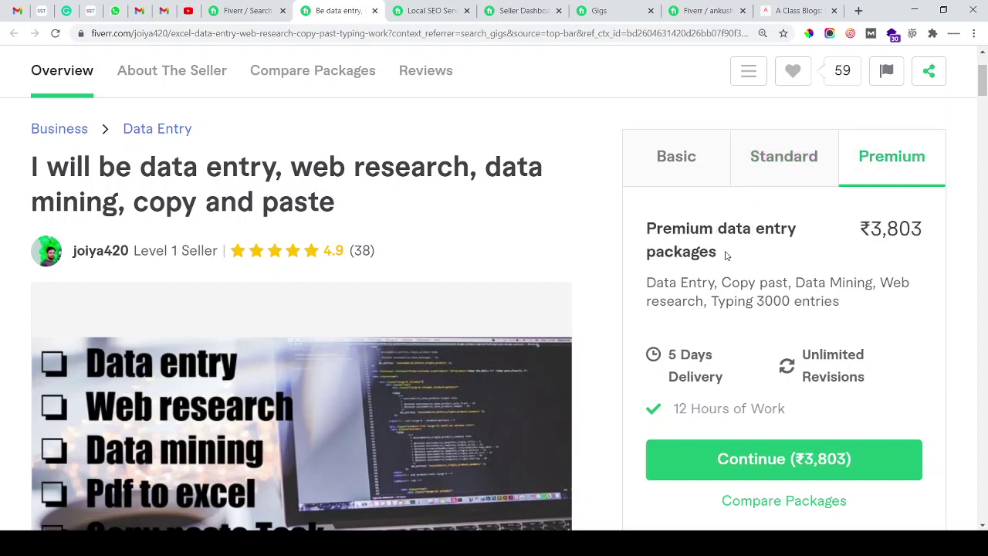
double_click(693, 355)
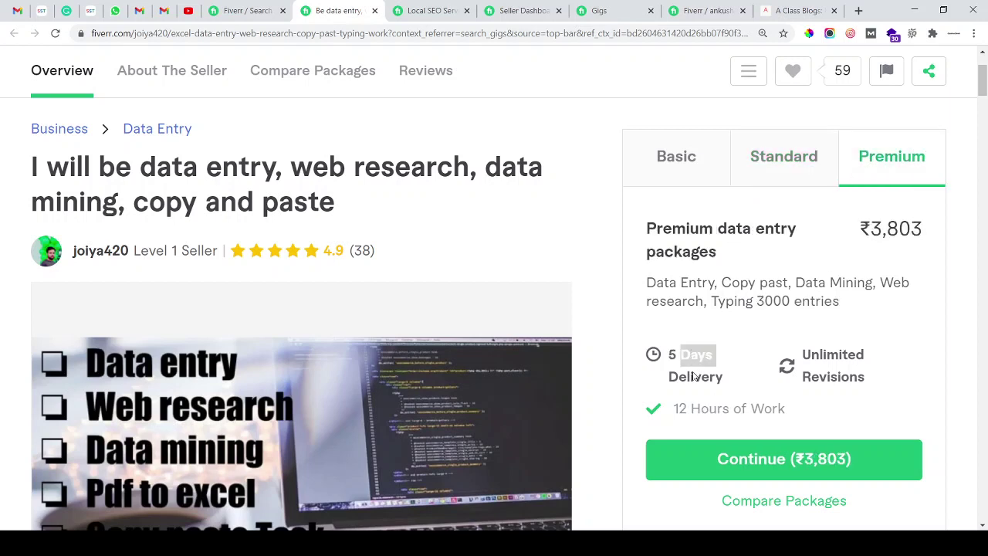
double_click(709, 408)
click(797, 139)
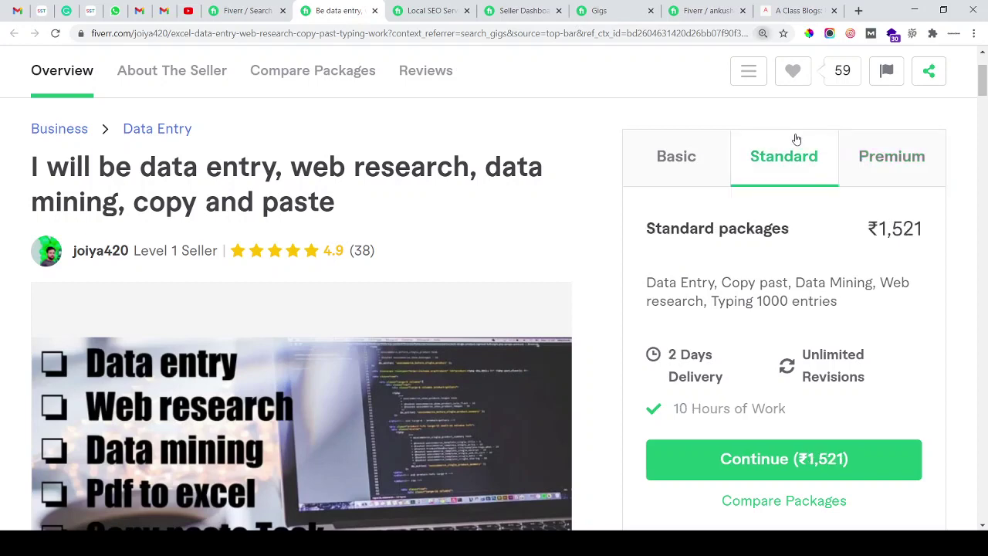
Step: Read the introductory lines of the gig's About This Gig description at a comfortable page size
key(ctrl+minus)
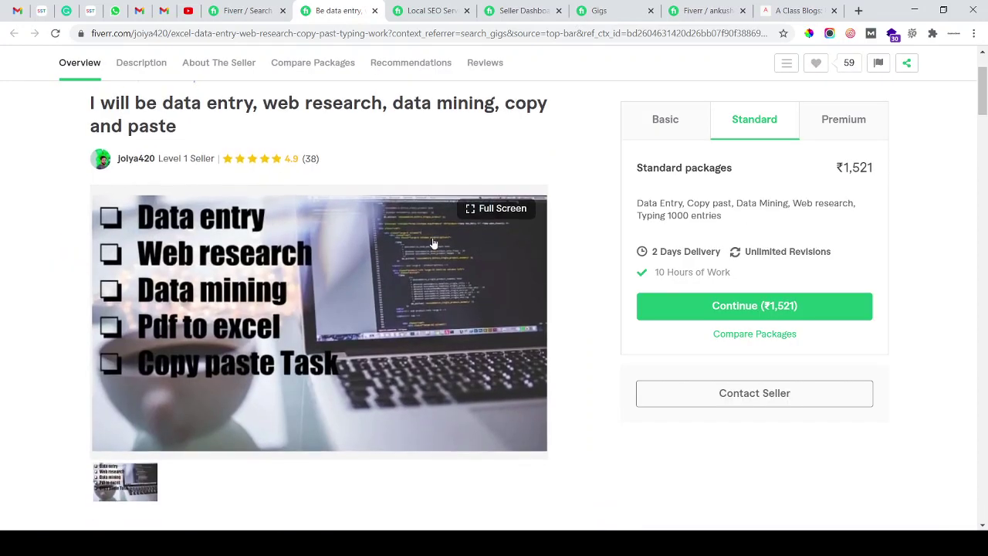
scroll(424, 236, down, 3)
scroll(432, 243, down, 2)
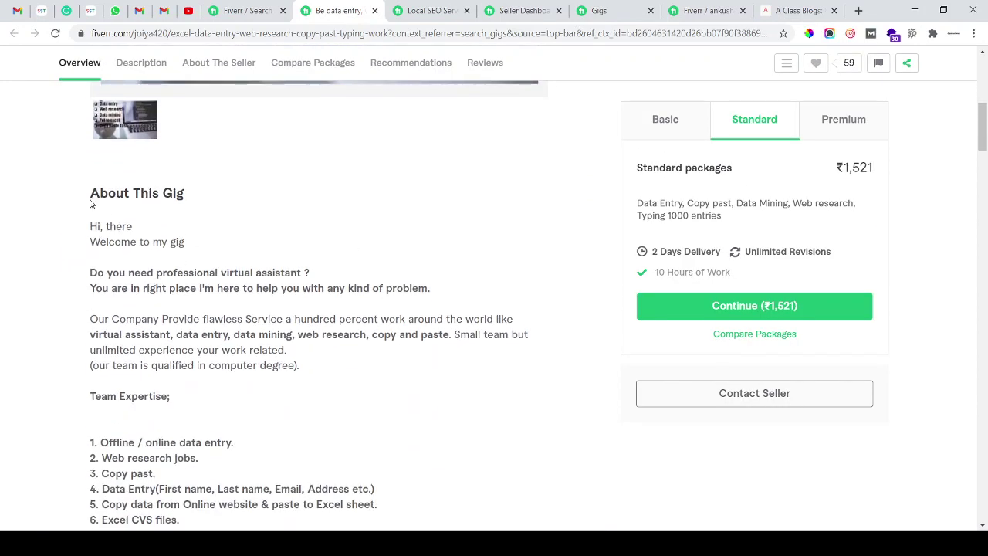
drag(86, 195, 204, 198)
click(205, 198)
key(ctrl+plus)
key(ctrl+plus)
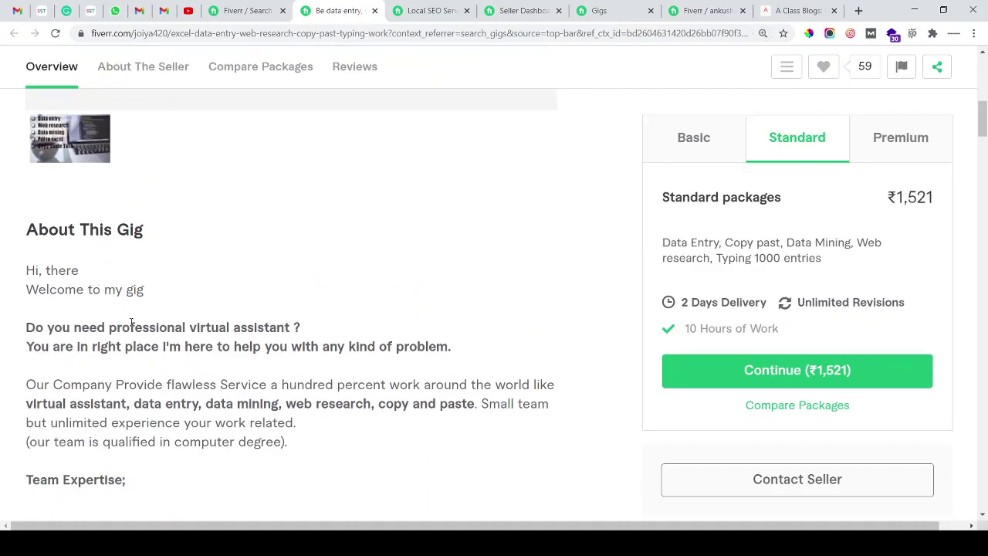
drag(159, 328, 280, 327)
click(68, 347)
drag(48, 347, 307, 347)
click(399, 346)
Step: Read the Team Expertise list and the closing notes of the gig description
scroll(433, 336, down, 5)
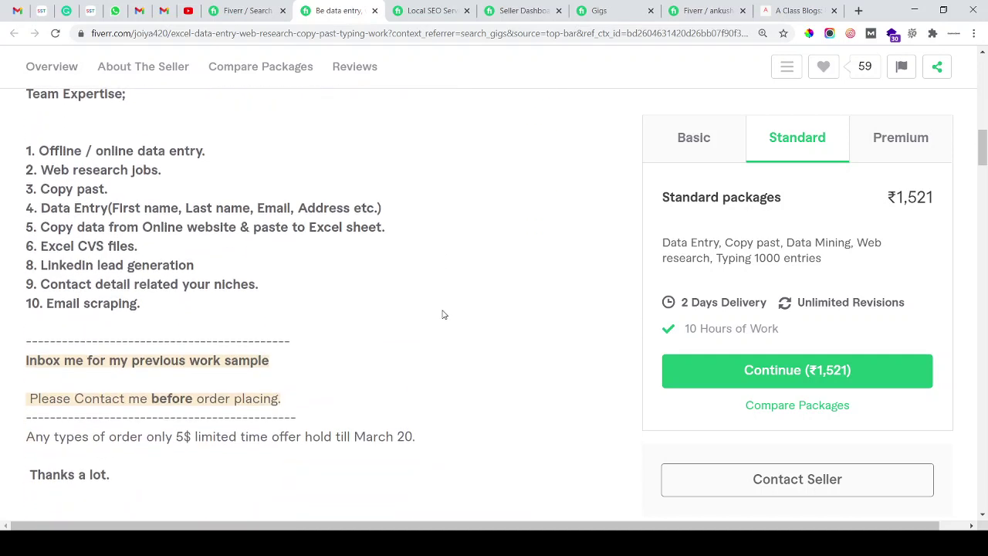
drag(75, 188, 209, 282)
click(202, 315)
scroll(358, 291, down, 3)
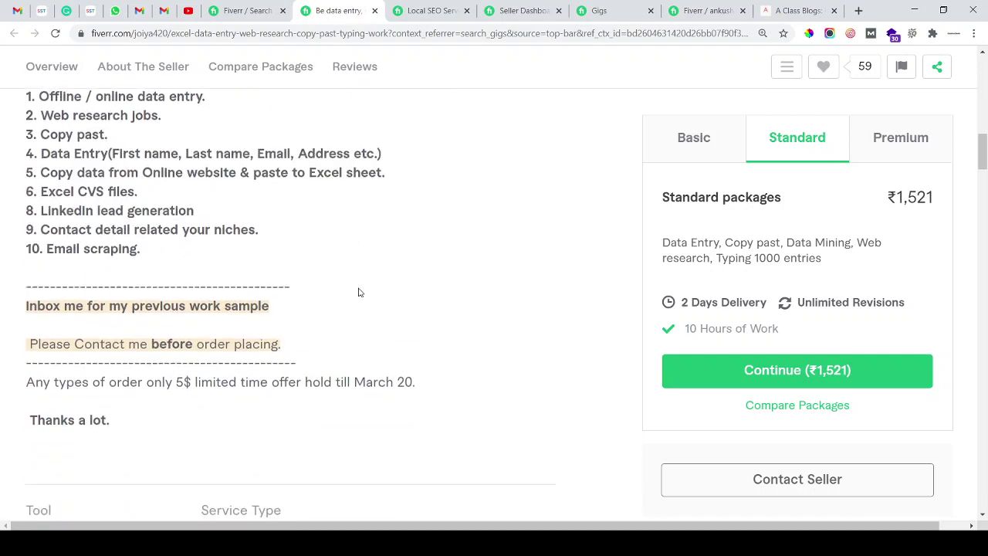
Step: Restore the gig page to normal size, look over the Local SEO category listing, and return to the data entry gig
key(ctrl+0)
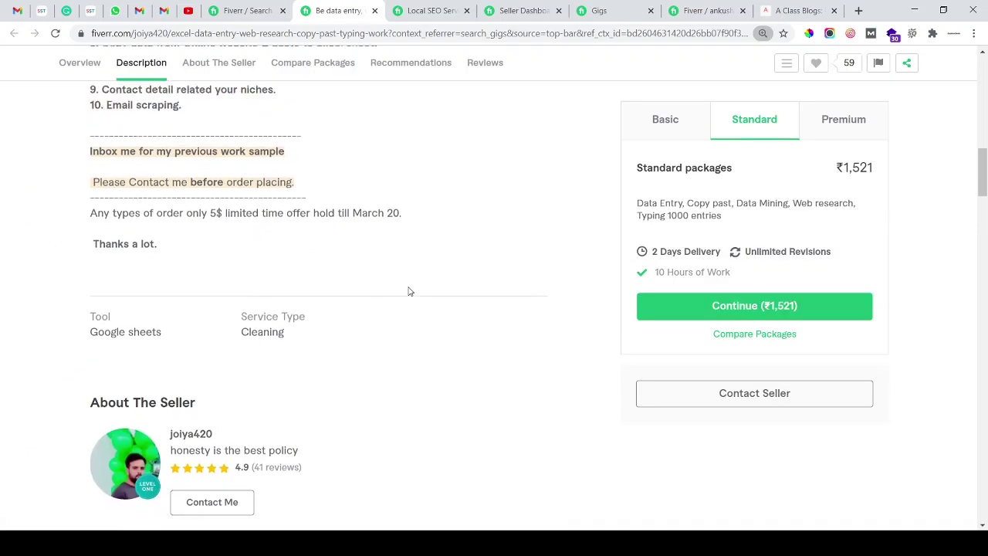
scroll(409, 288, up, 10)
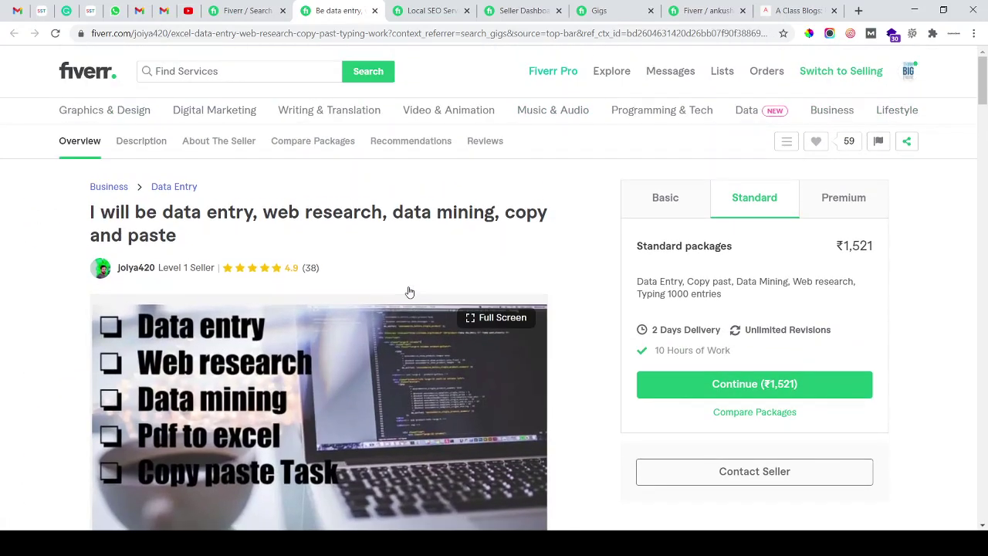
click(434, 10)
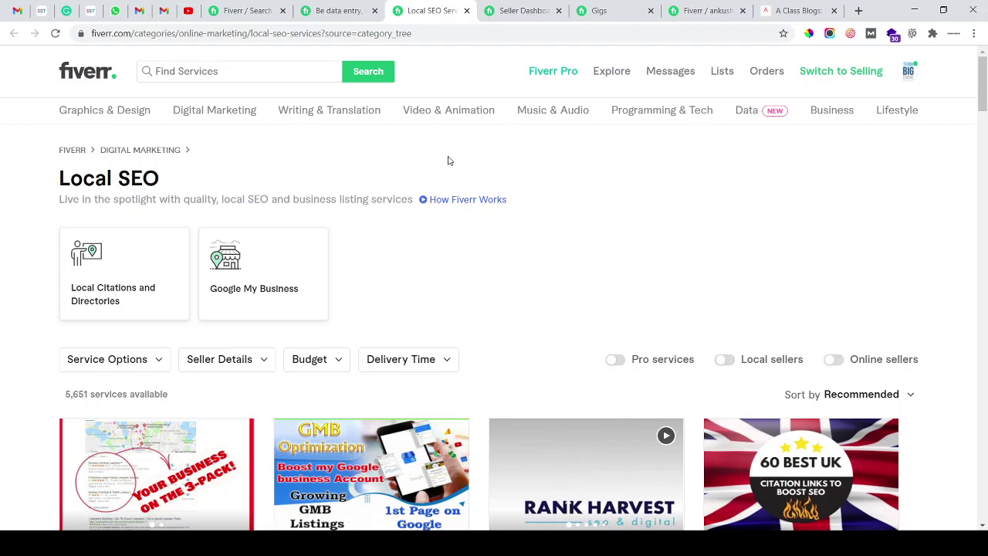
scroll(449, 158, down, 3)
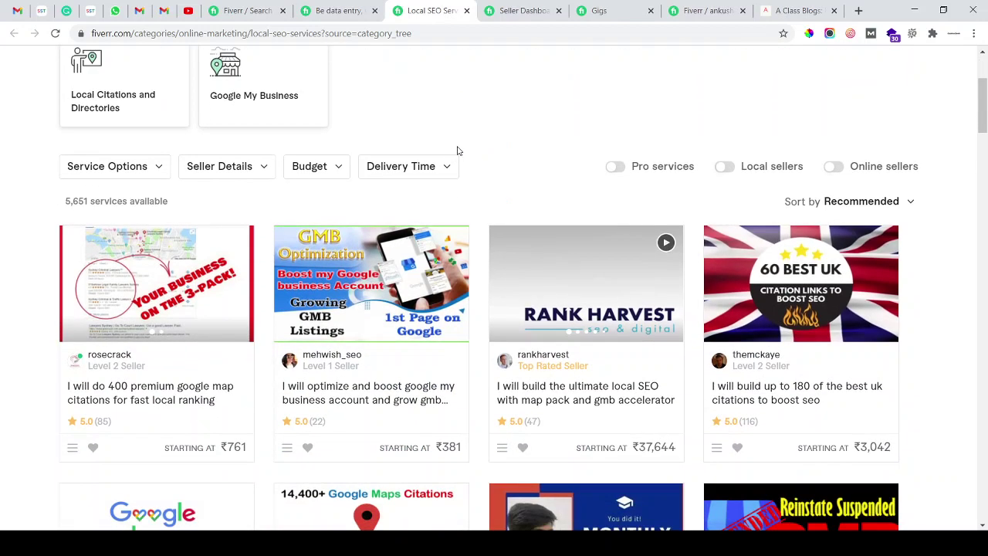
scroll(457, 151, up, 3)
click(338, 10)
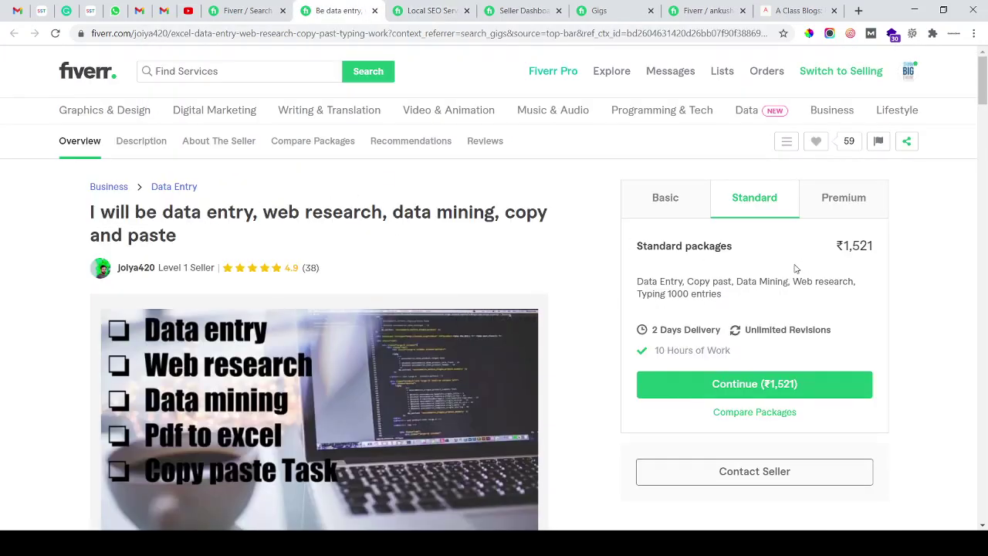
Step: Open the data entry gig's main image in a separate tab and compare it with how the gig page shows it
scroll(519, 279, down, 1)
scroll(519, 280, down, 3)
scroll(518, 271, up, 2)
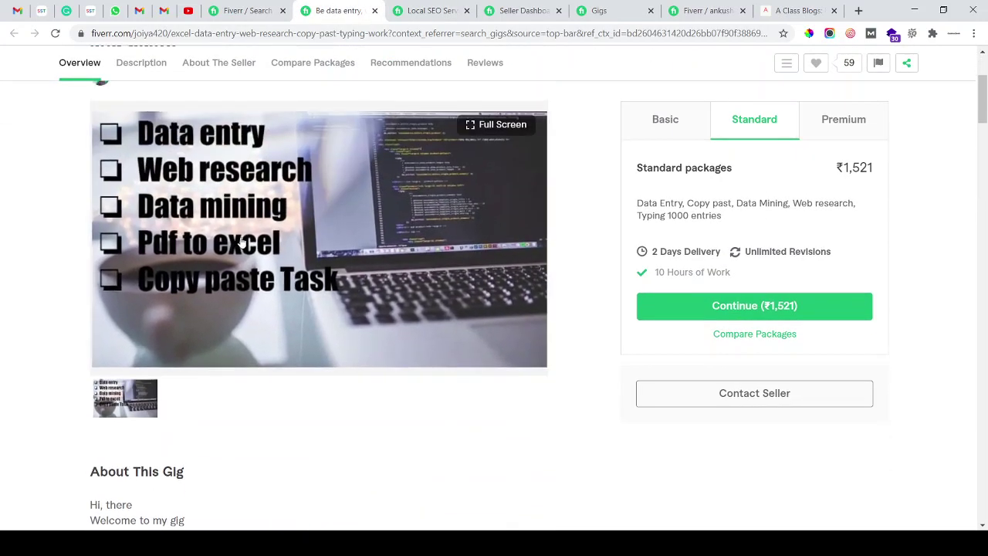
middle_click(316, 222)
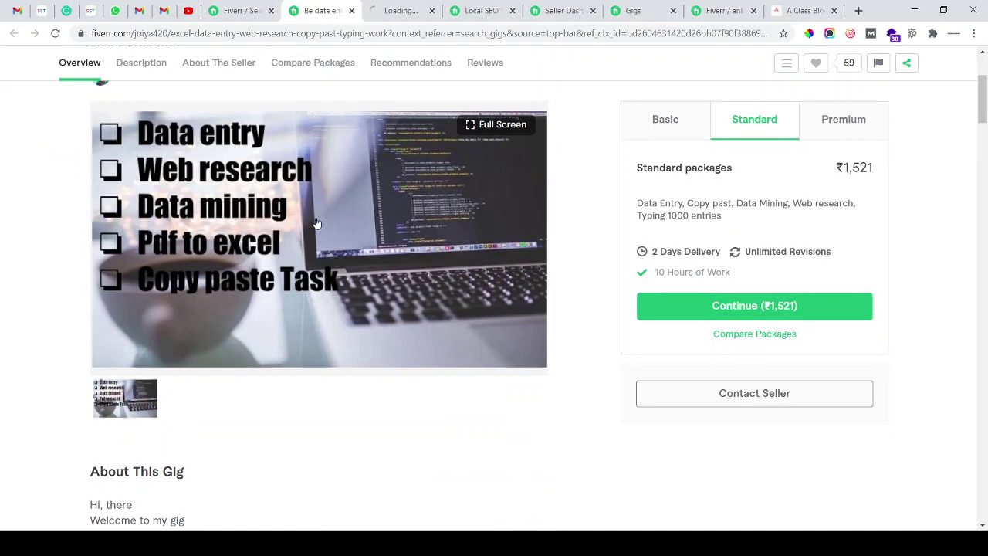
click(402, 10)
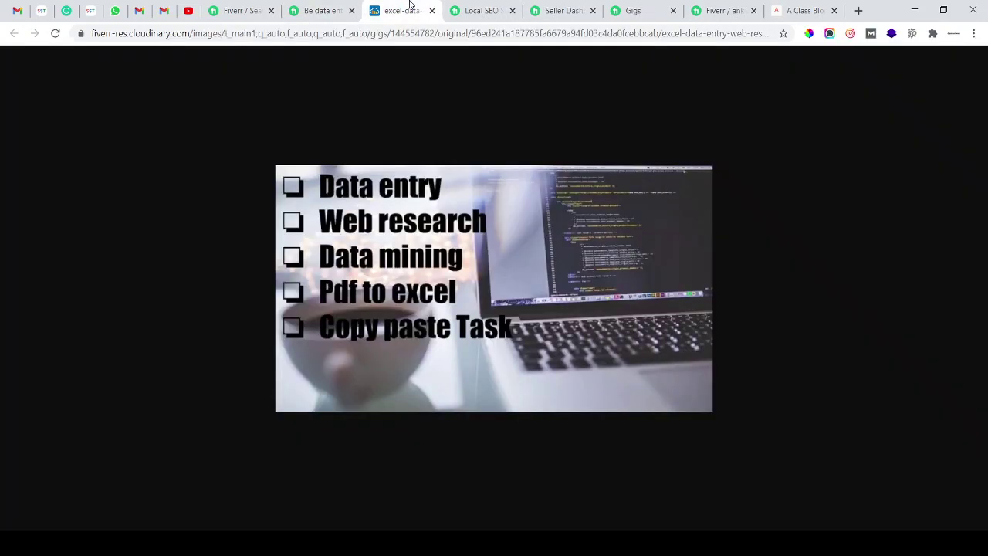
click(324, 7)
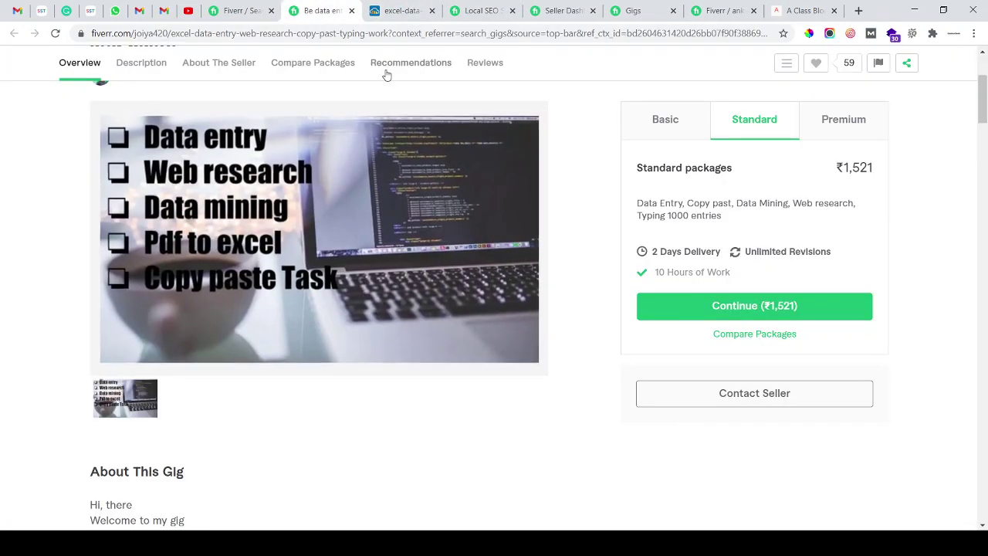
click(398, 11)
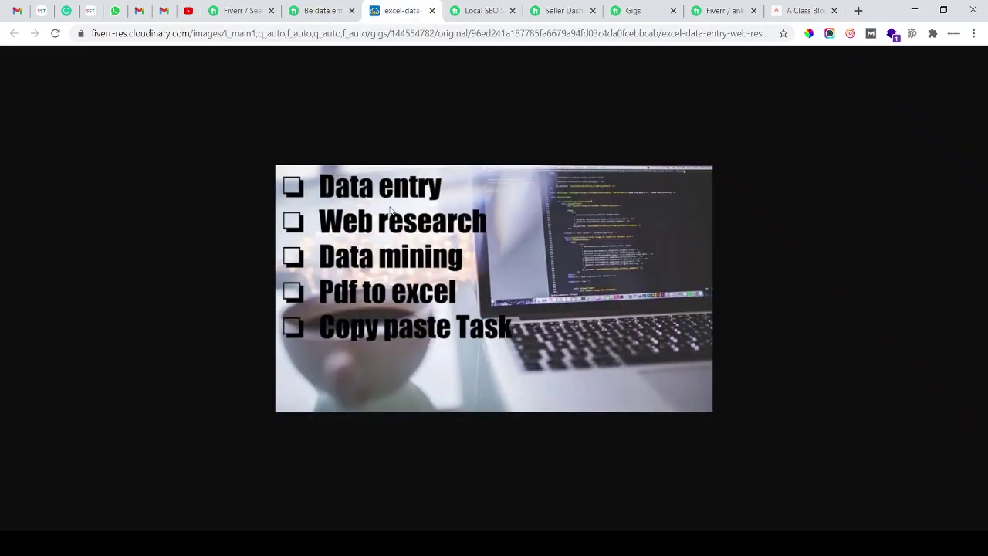
click(323, 11)
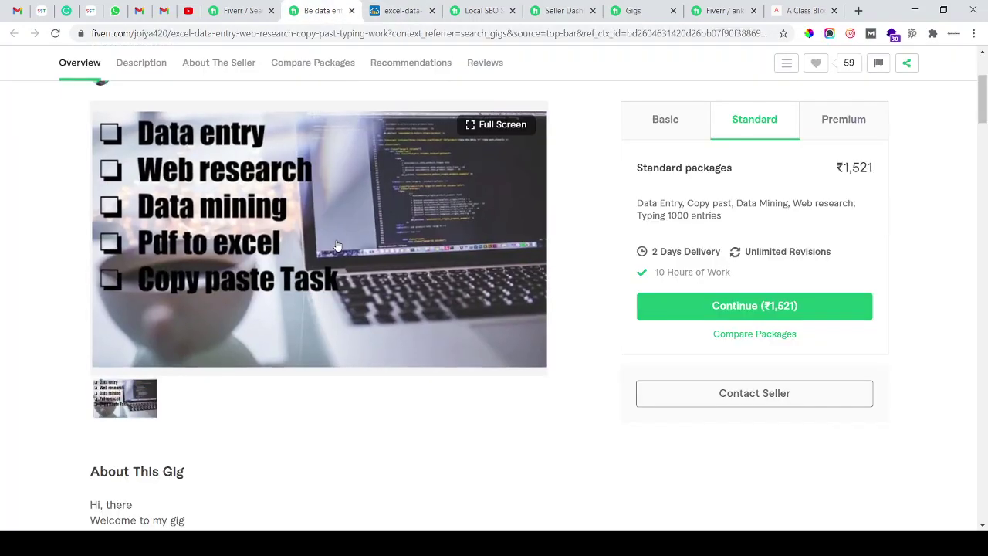
click(399, 11)
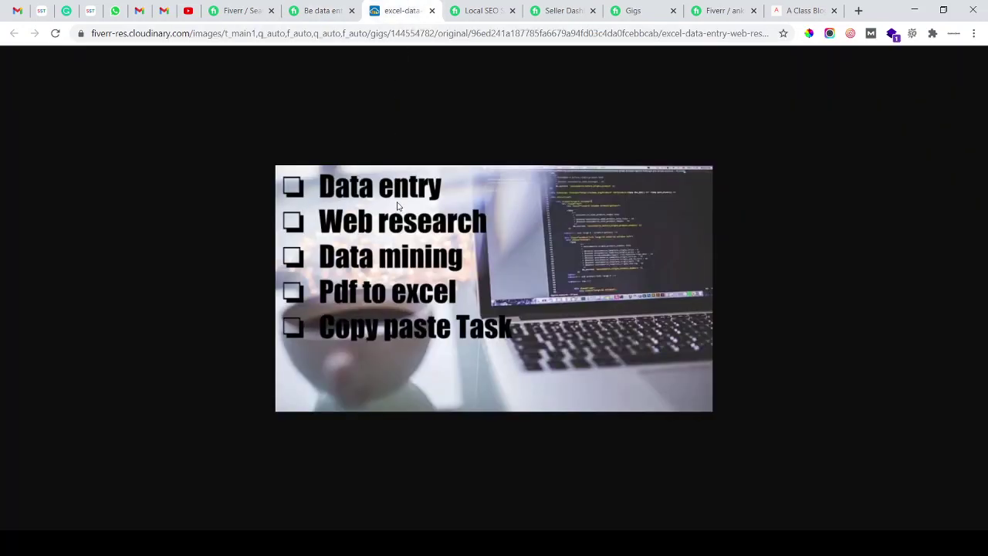
key(ctrl+shift+i)
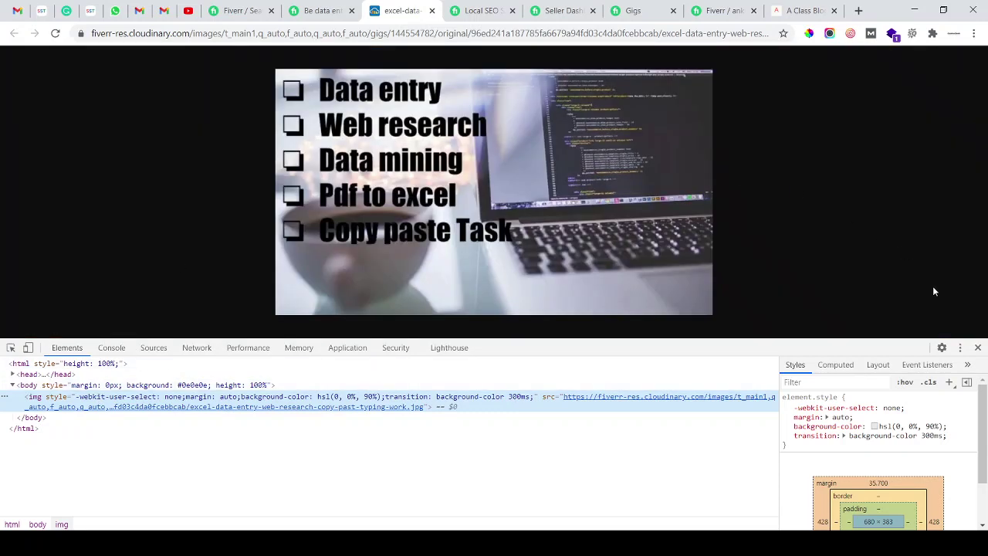
click(978, 350)
click(480, 11)
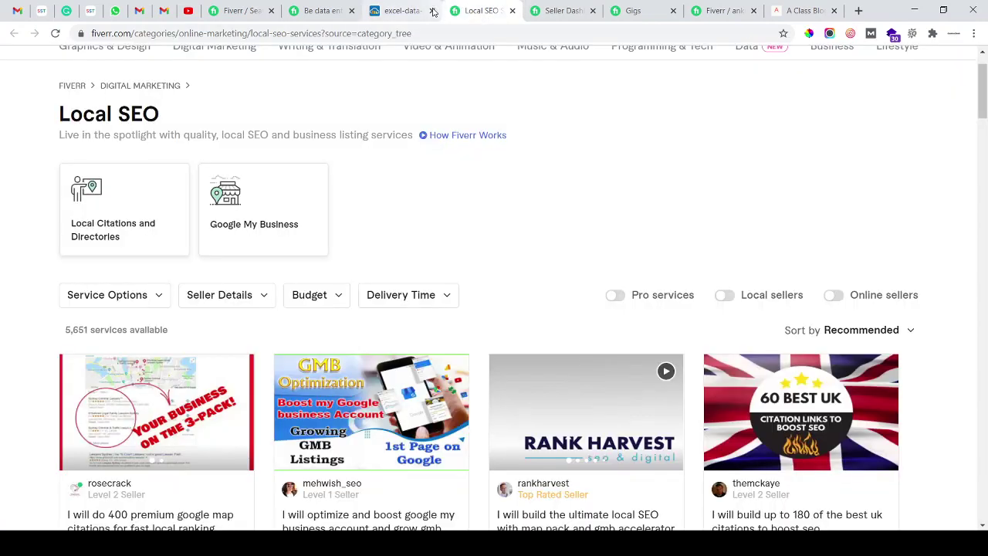
click(562, 11)
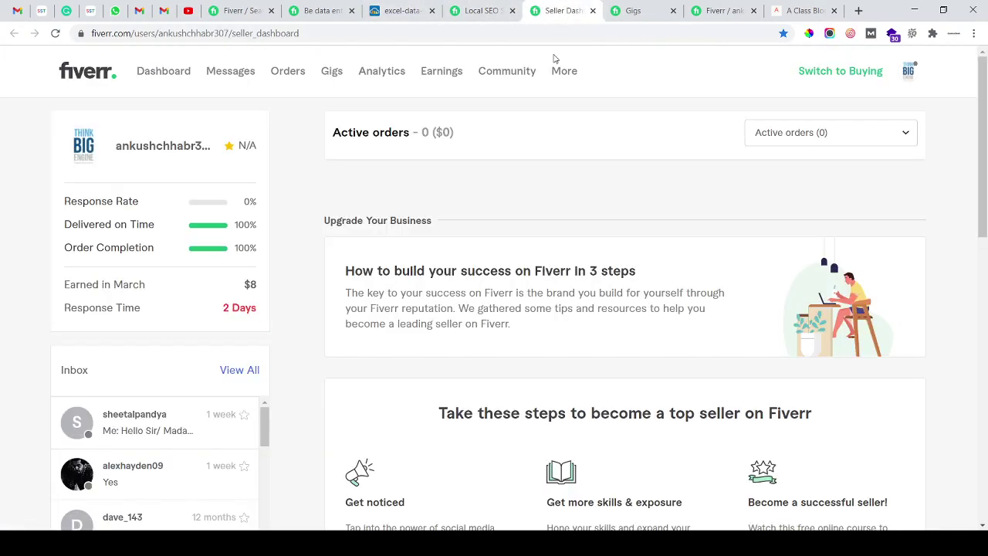
click(401, 11)
click(323, 11)
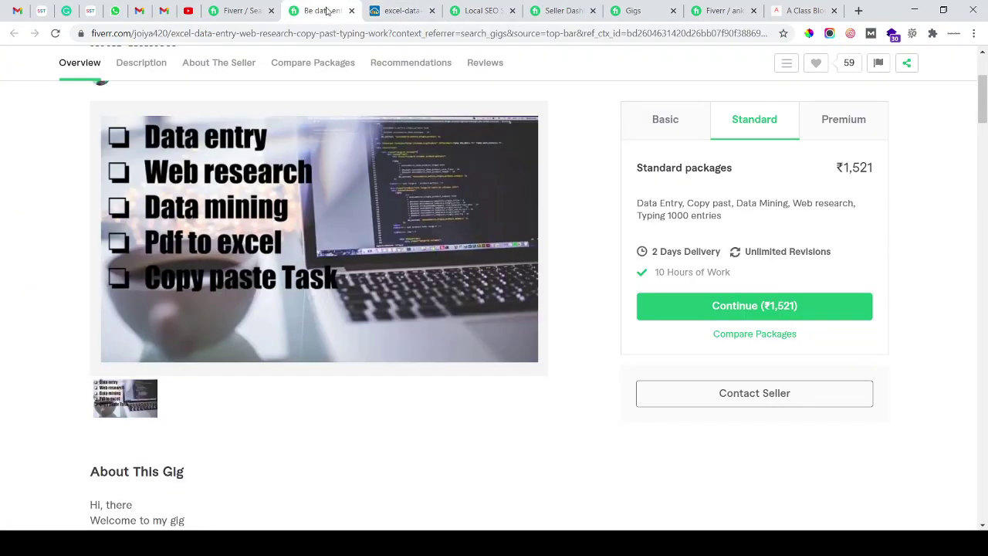
scroll(766, 157, up, 2)
scroll(766, 157, up, 1)
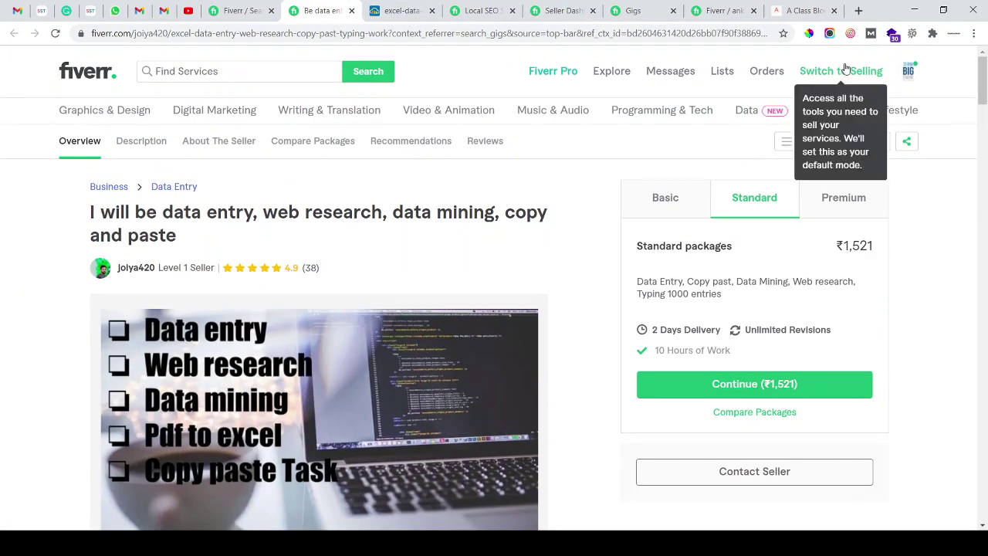
Step: Switch to the seller dashboard, enlarge the page, and open the account's Gigs management page
click(562, 10)
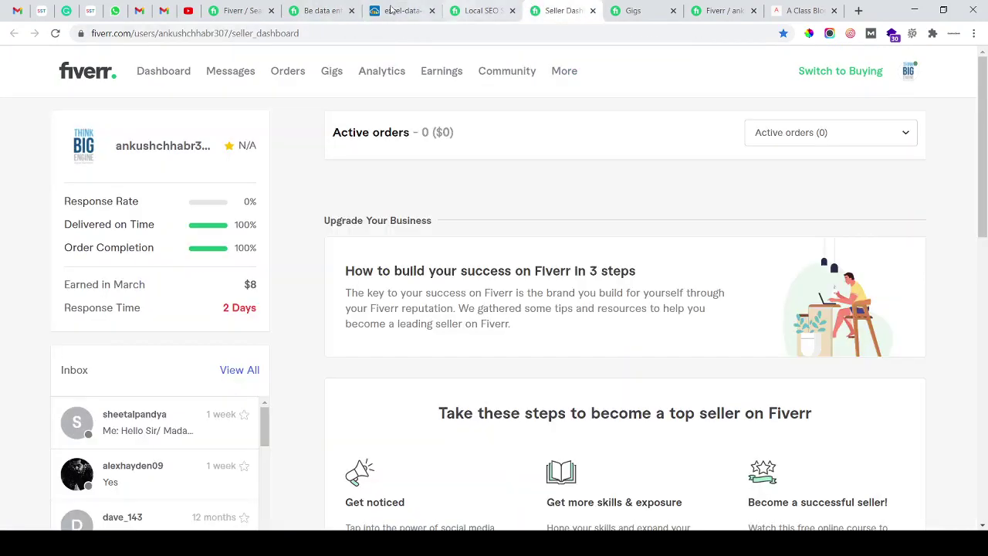
click(301, 35)
key(End)
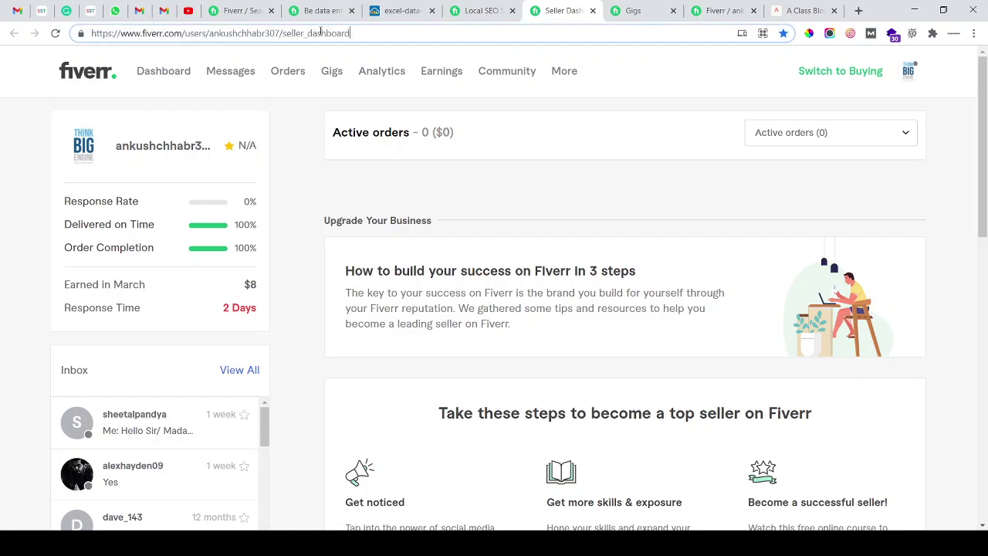
key(ctrl+plus)
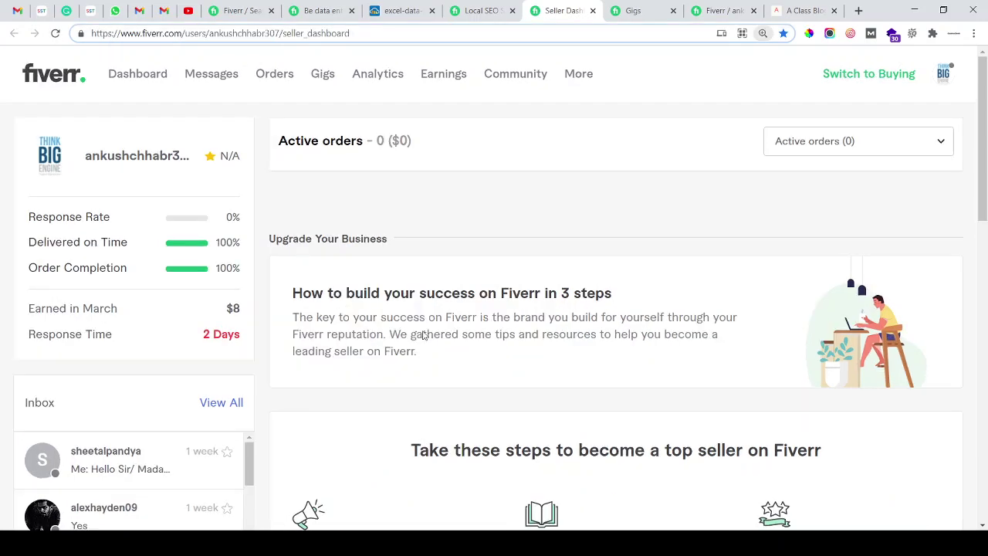
key(ctrl+plus)
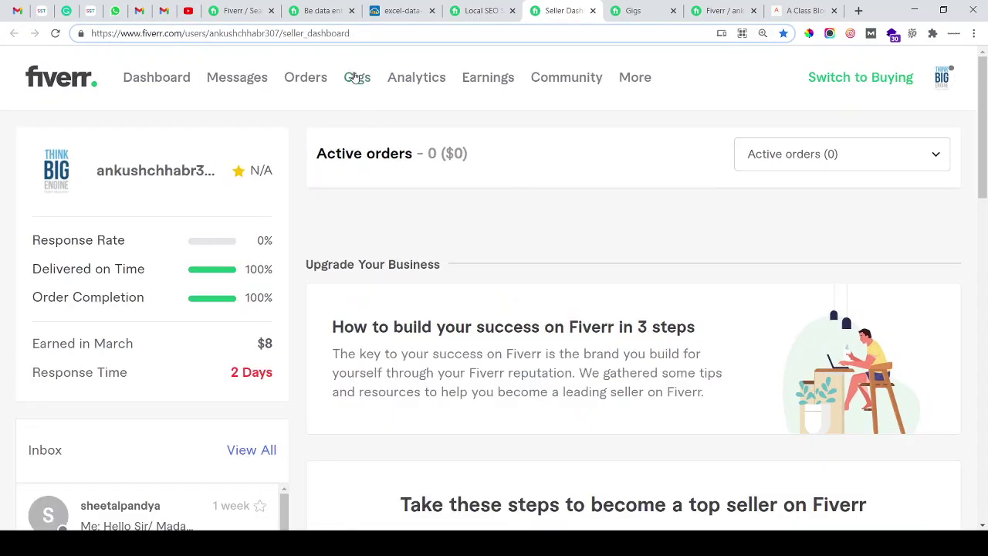
click(358, 78)
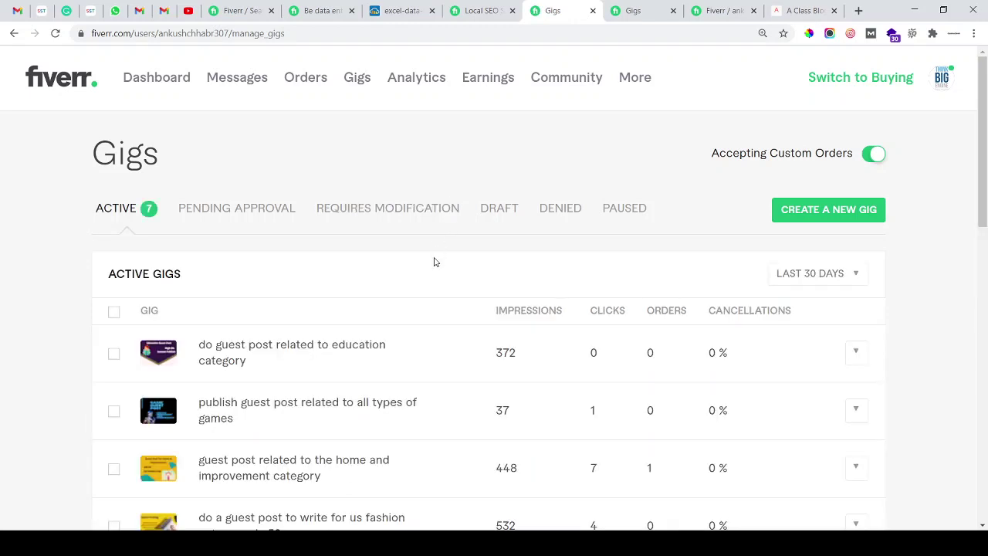
Step: Examine the active gigs with their impressions, clicks, orders and cancellations over the last 30 days
scroll(444, 245, down, 5)
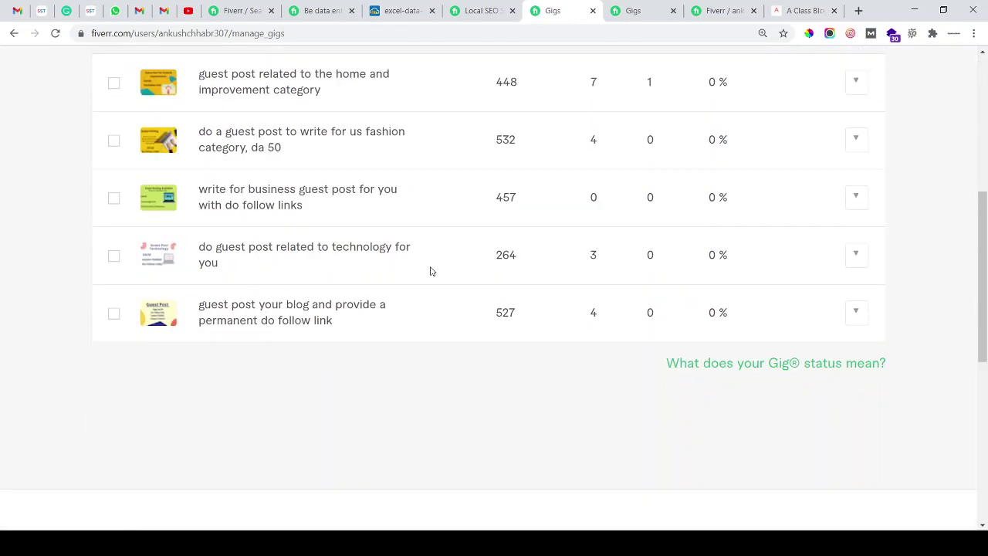
scroll(420, 293, up, 1)
scroll(411, 309, up, 1)
scroll(412, 310, up, 3)
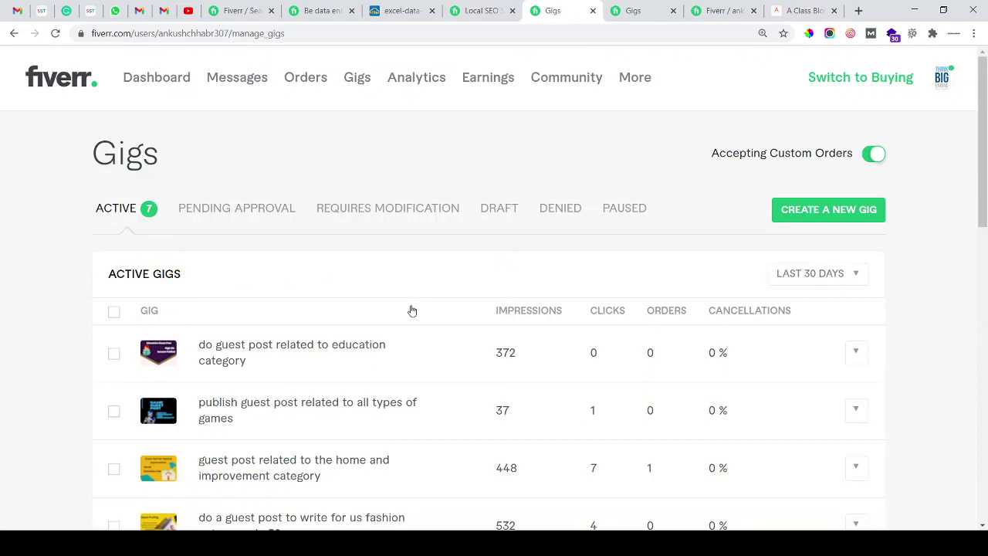
scroll(422, 299, down, 1)
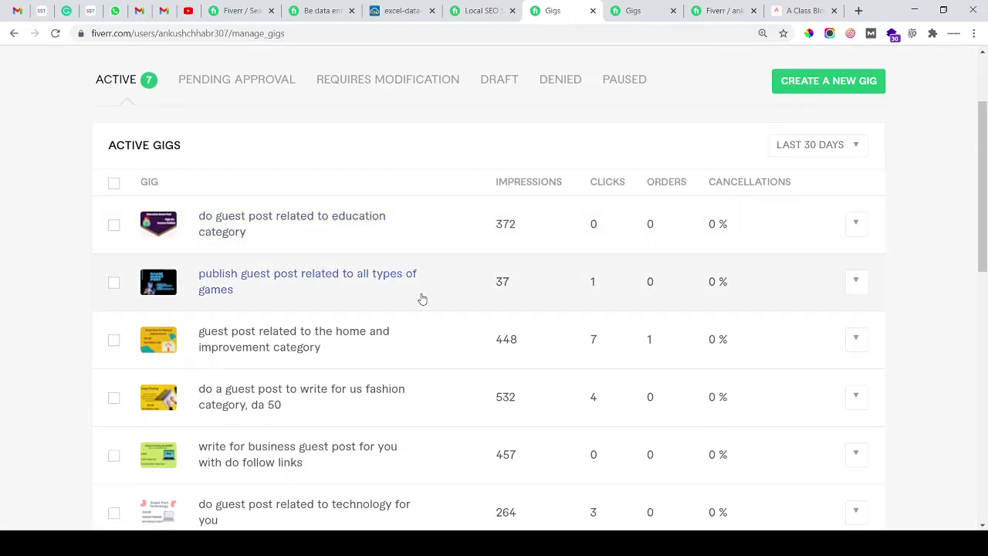
scroll(421, 299, up, 2)
Step: Try to create a new gig from the Gigs management page and read the notice about the gig limit
click(828, 210)
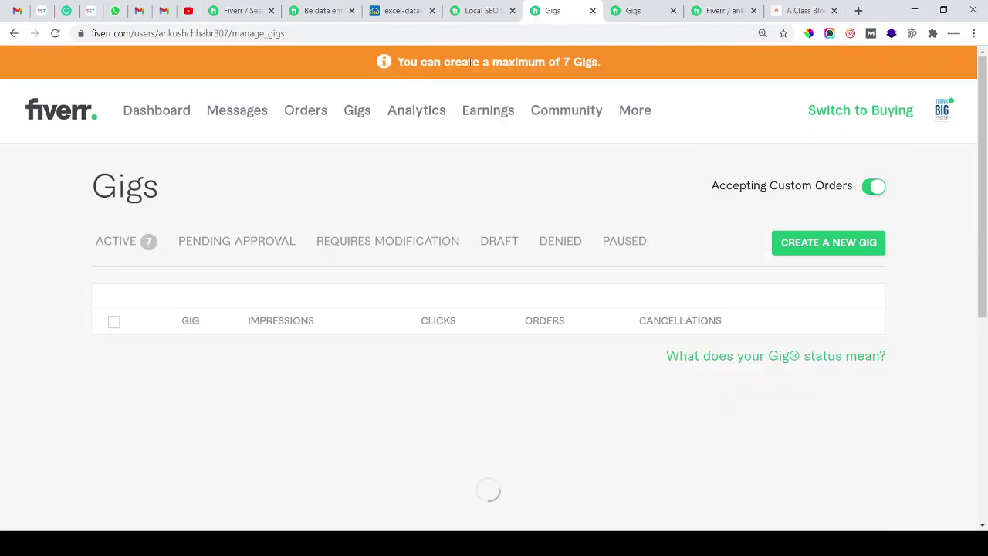
drag(410, 62, 600, 62)
click(576, 114)
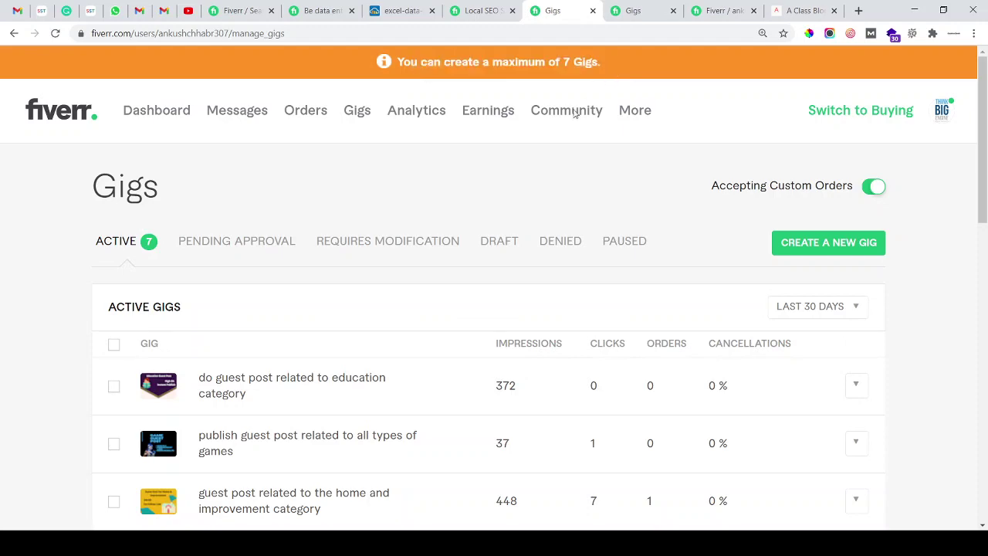
Step: Open the active gig "do guest post related to technology for you" for editing
scroll(464, 299, down, 8)
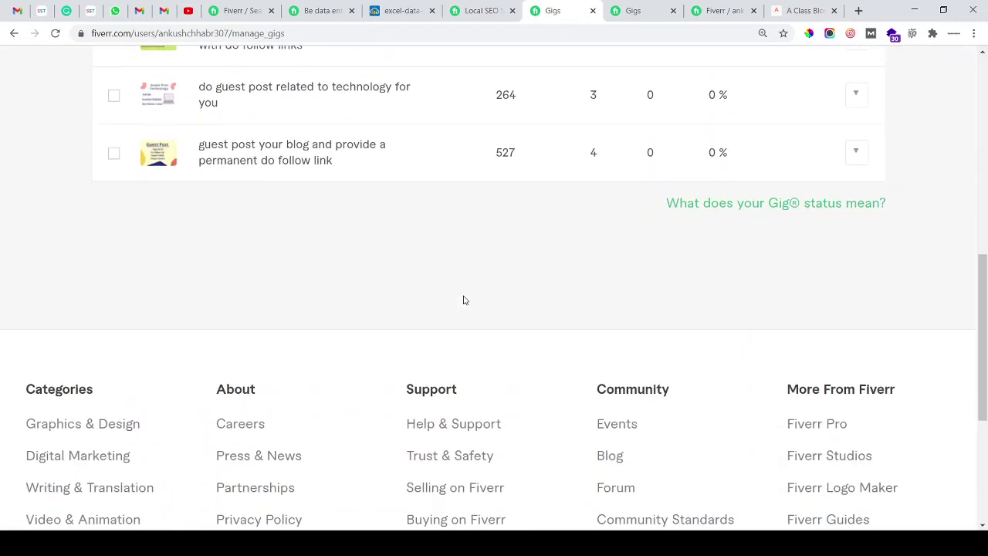
scroll(476, 268, up, 1)
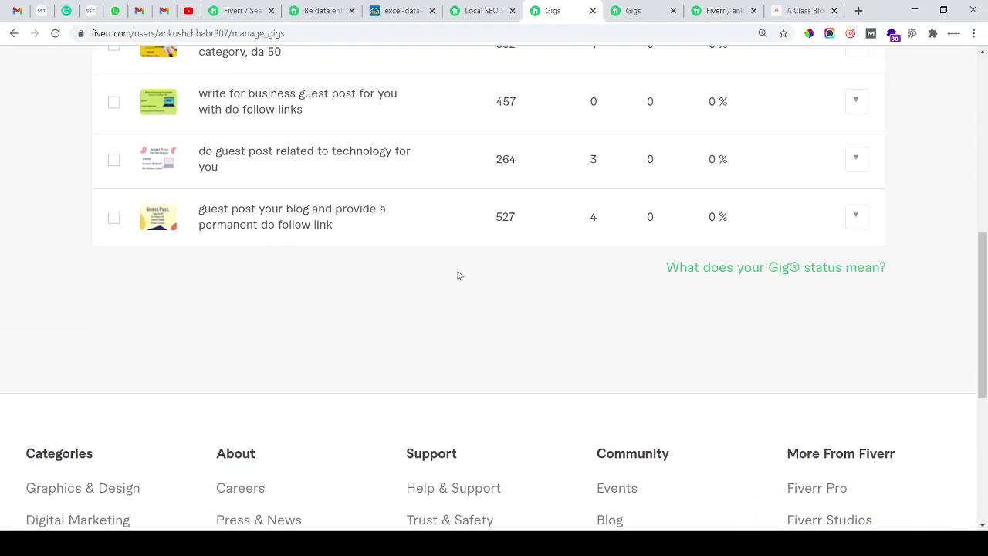
scroll(458, 275, up, 2)
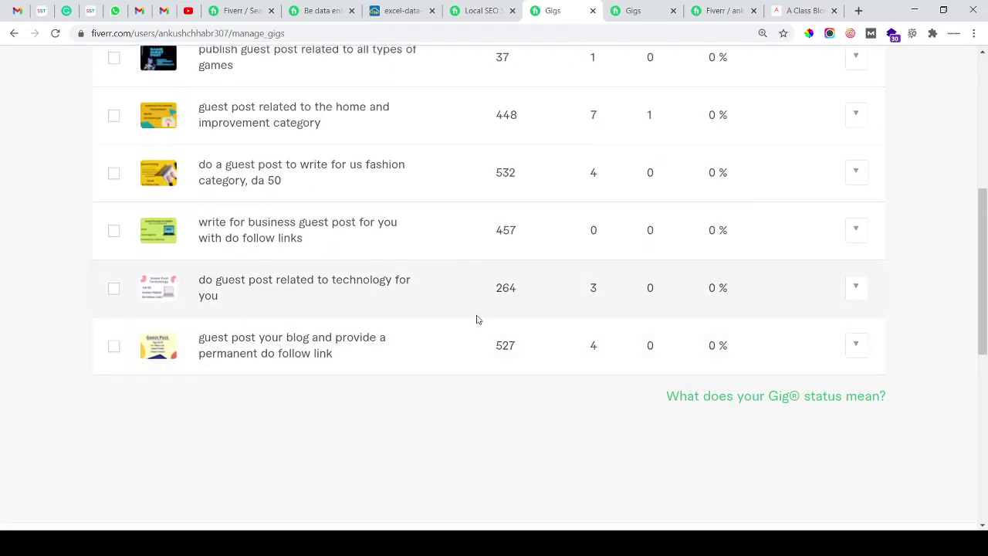
click(858, 349)
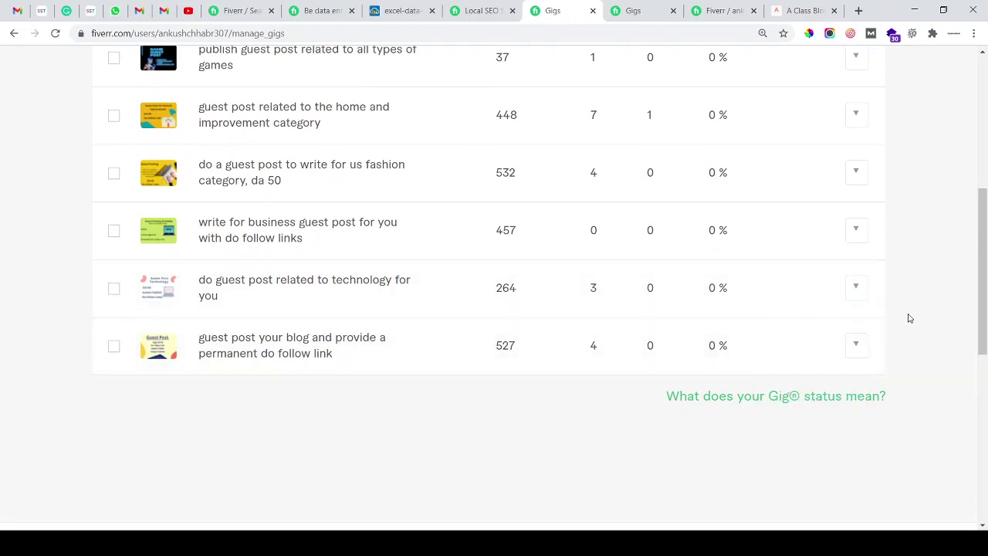
click(859, 290)
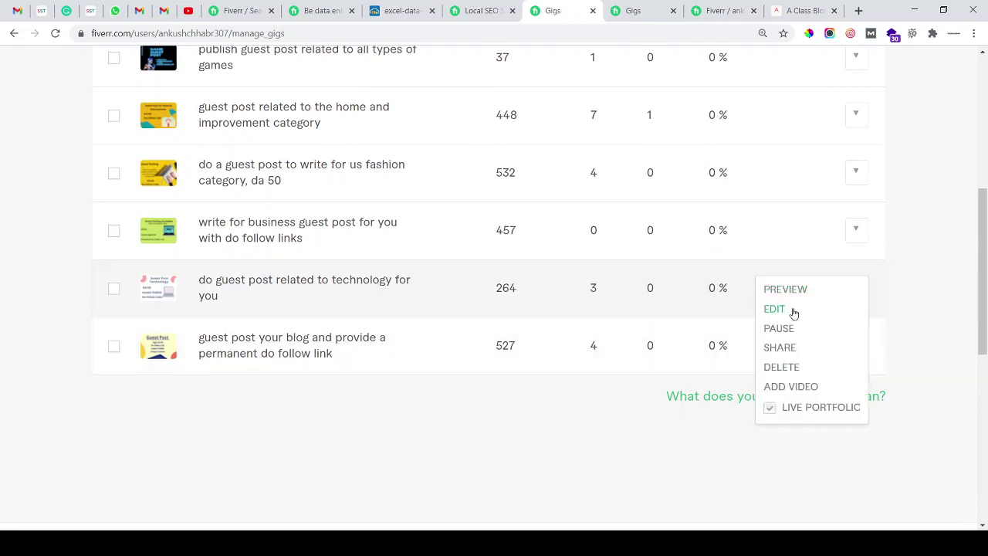
click(792, 311)
click(655, 11)
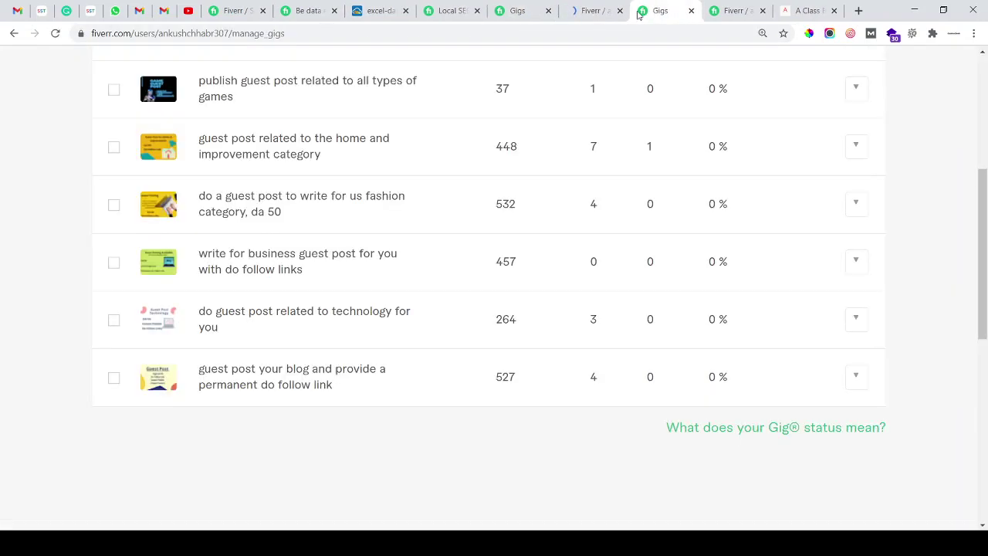
click(592, 11)
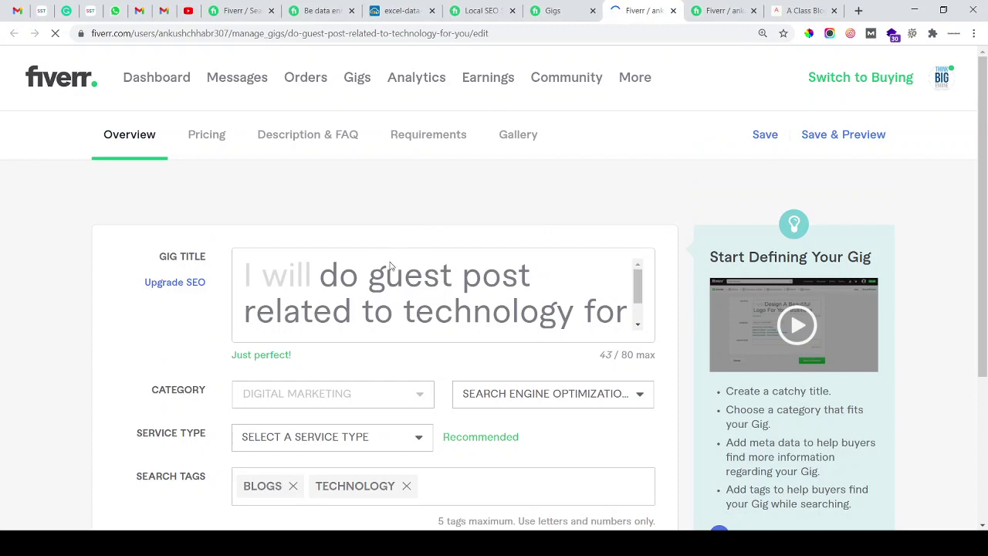
Step: Examine the gig title "do guest post related to technology for you" in the gig's overview form
click(392, 276)
triple_click(523, 262)
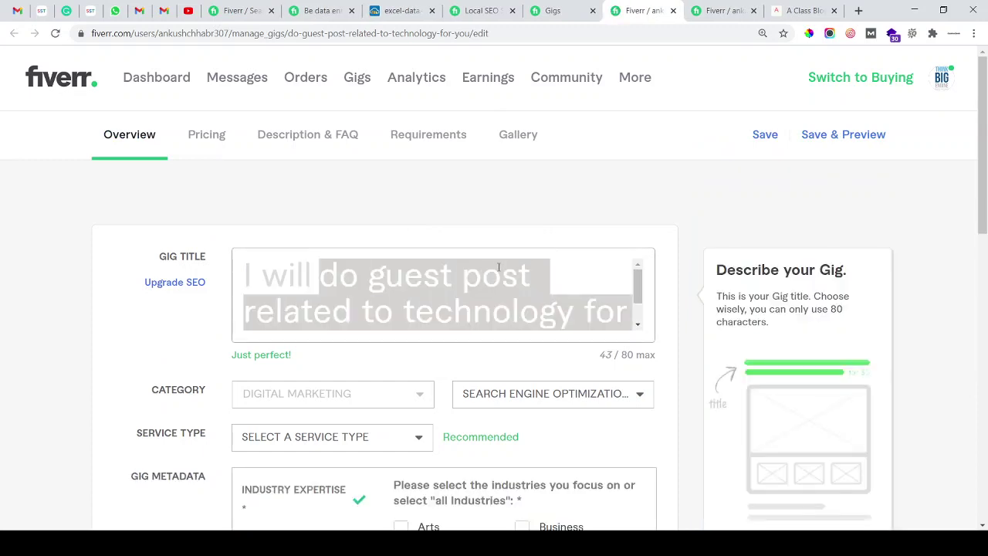
double_click(523, 262)
click(566, 264)
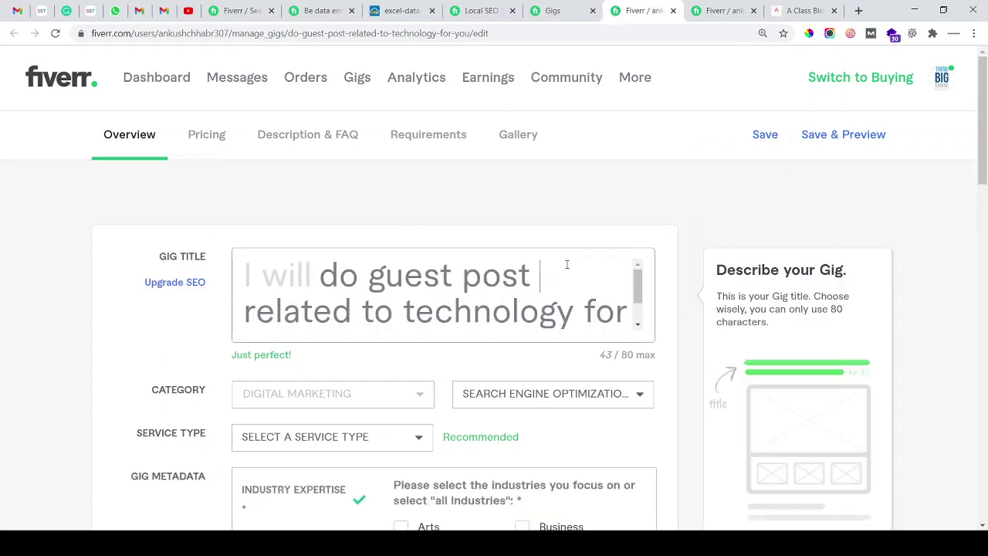
click(626, 236)
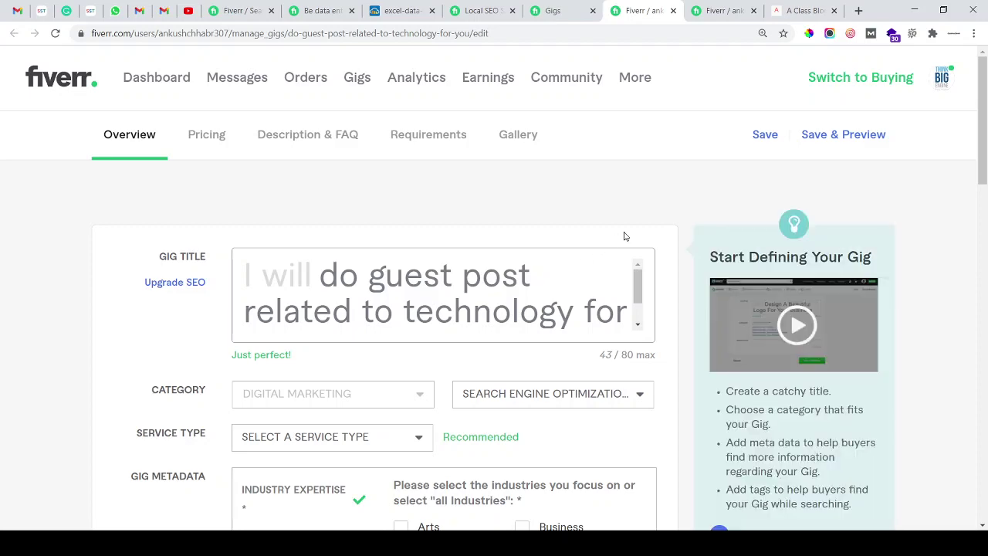
Step: Switch to the A Class Blogs site and open the education article "10 new age MBA specializations in India"
click(803, 10)
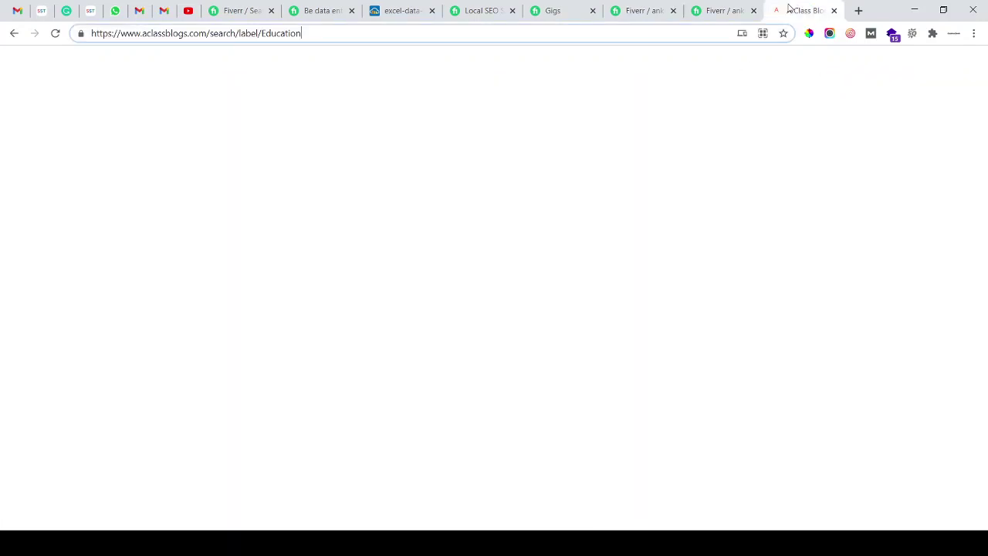
scroll(505, 273, down, 1)
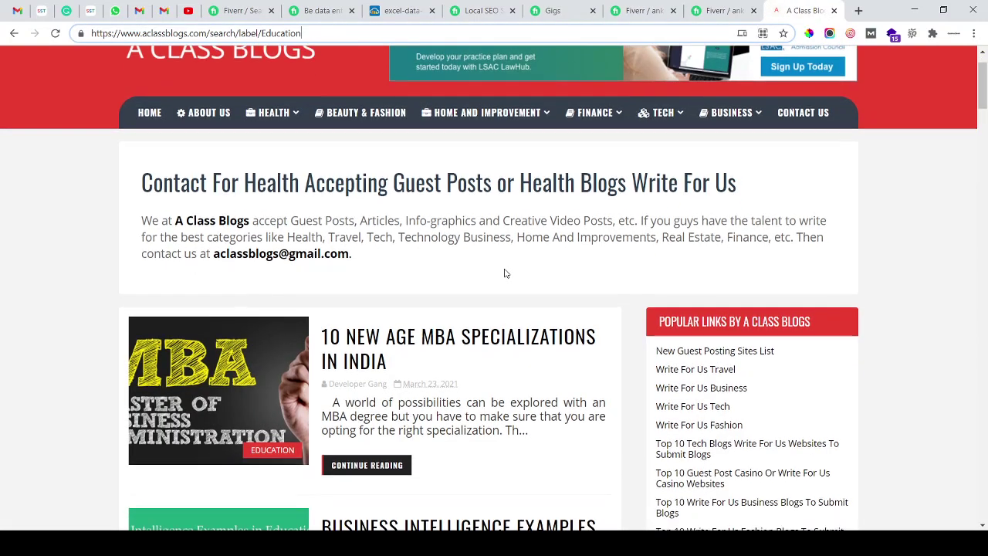
scroll(506, 274, up, 1)
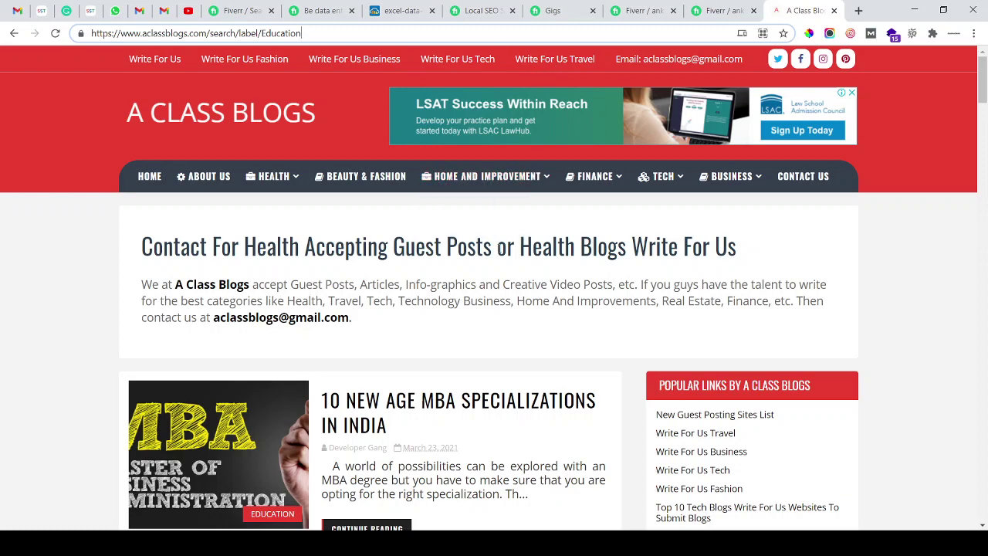
scroll(500, 270, down, 3)
click(447, 145)
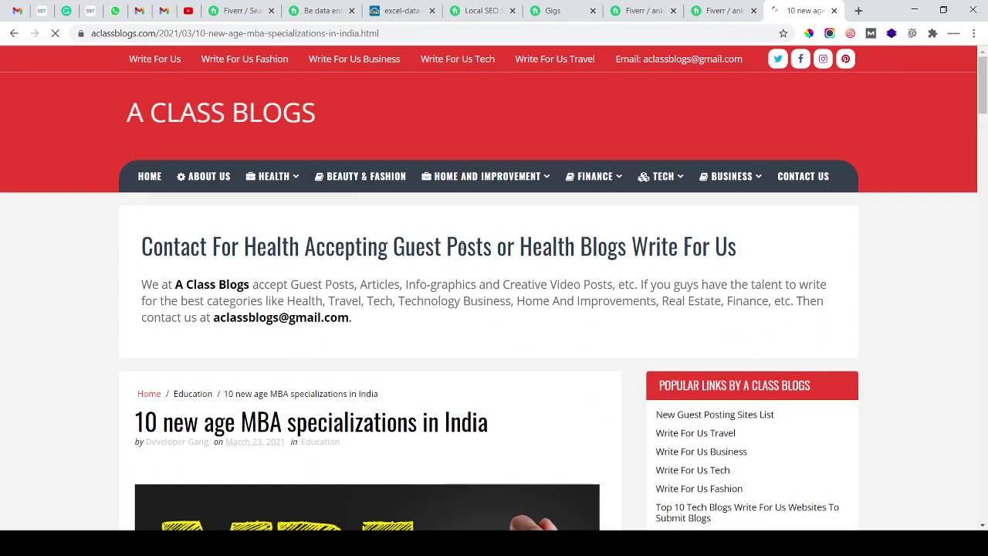
Step: Examine the MBA specializations article from its heading to the closing section as an example of a guest post
scroll(462, 244, down, 3)
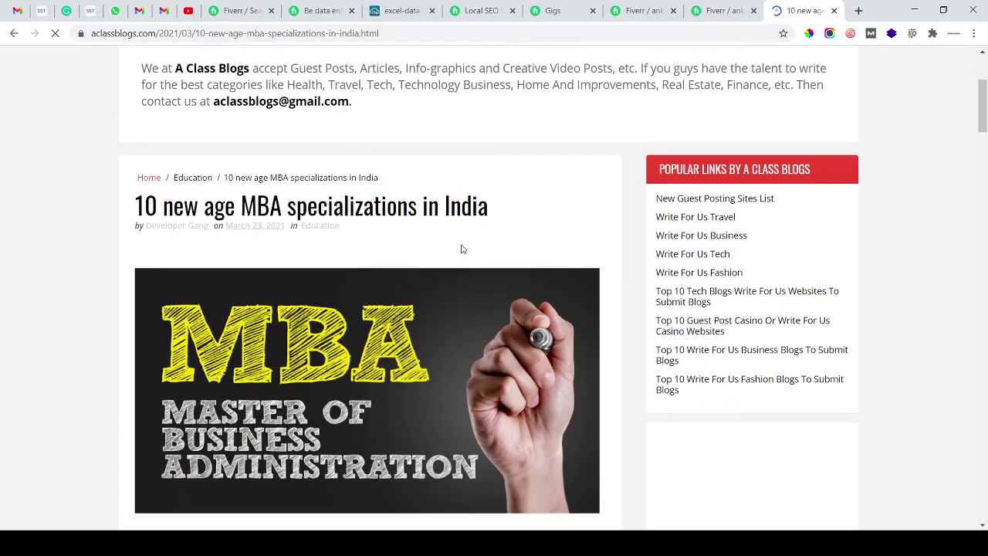
scroll(457, 255, down, 5)
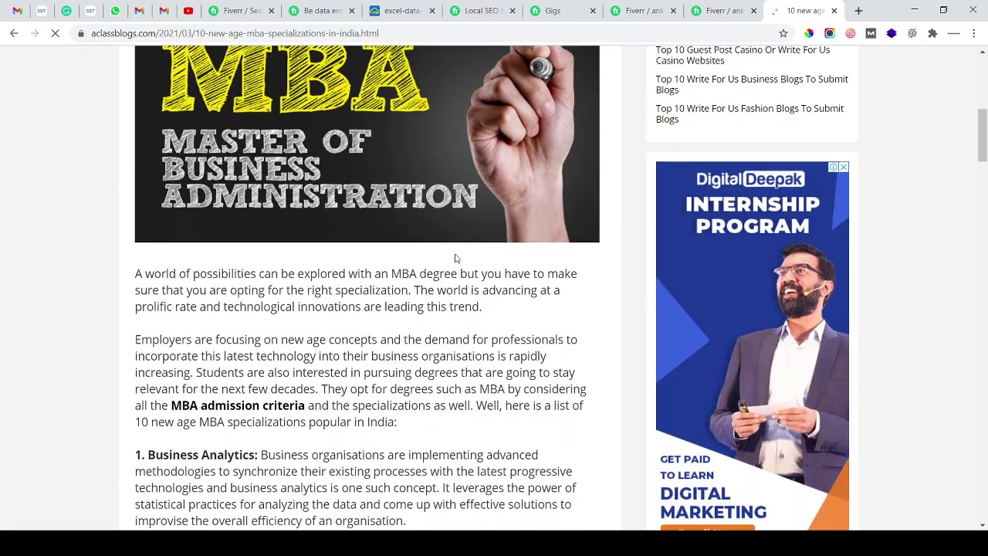
scroll(456, 259, down, 7)
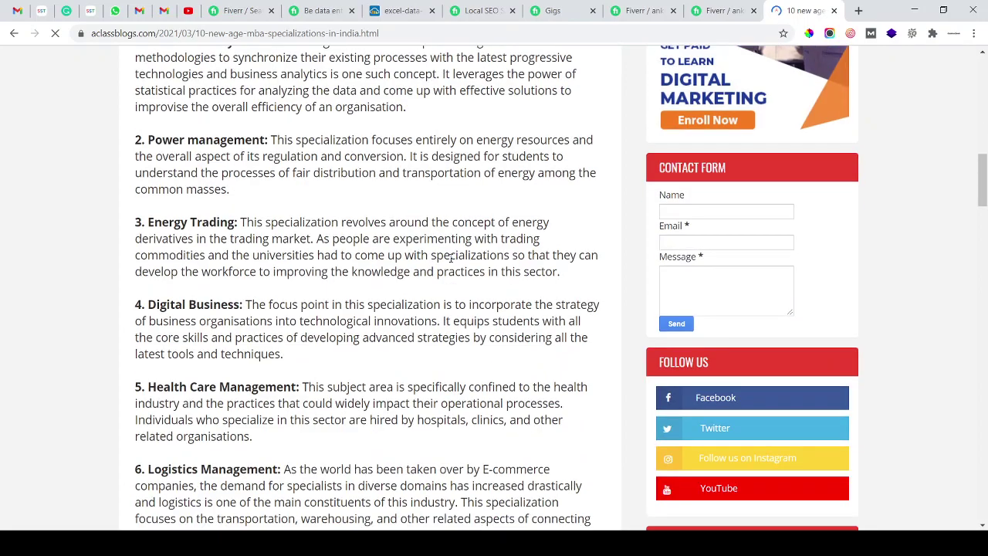
scroll(451, 259, down, 2)
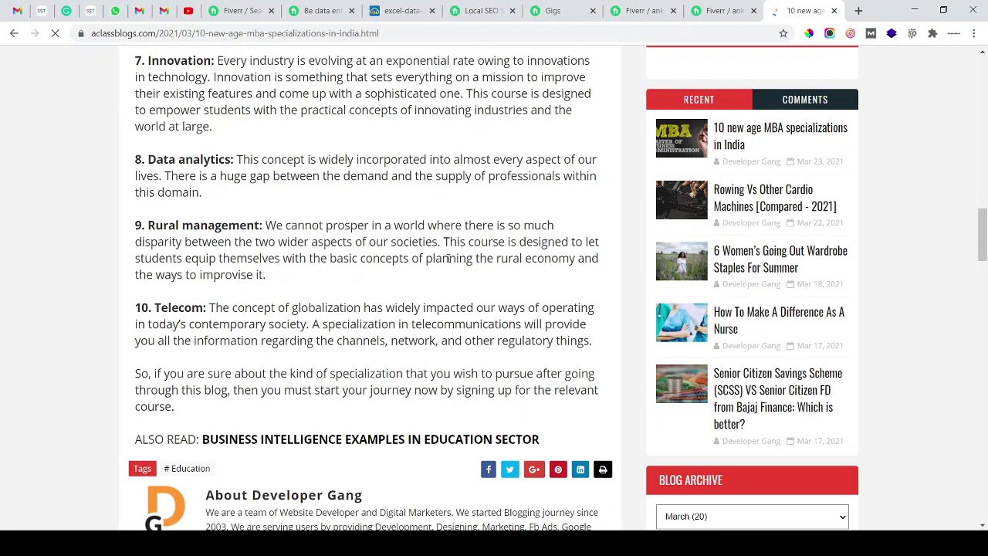
scroll(448, 259, down, 2)
scroll(448, 259, up, 11)
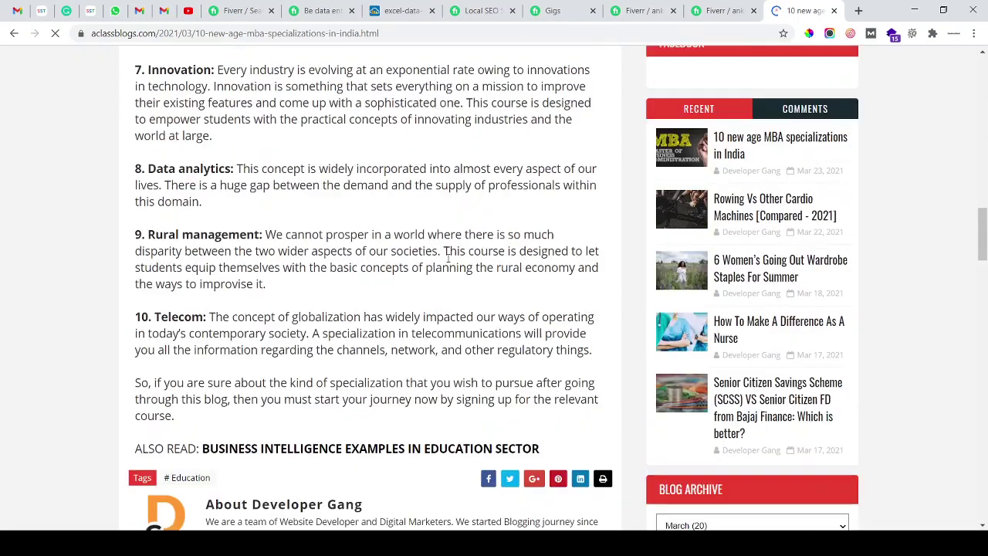
scroll(447, 263, up, 3)
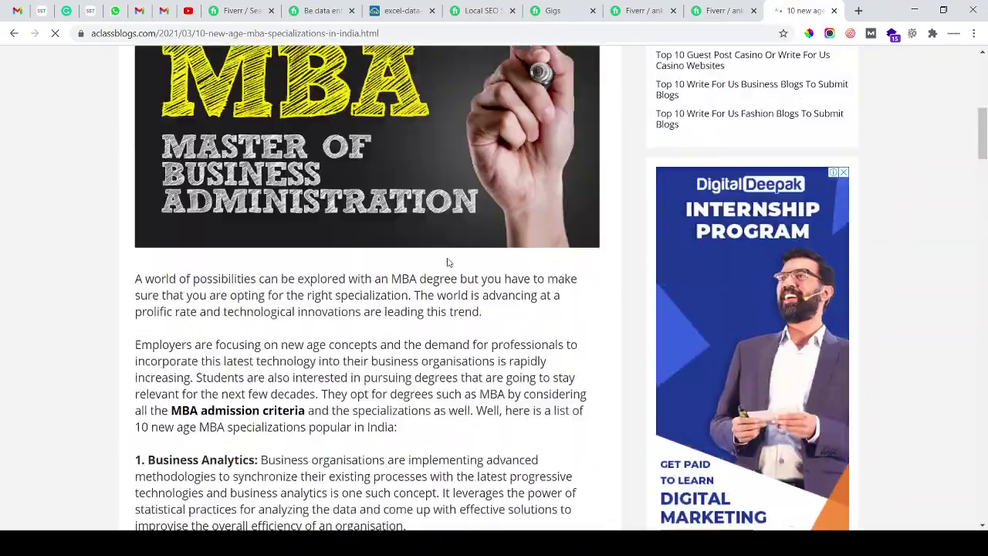
scroll(447, 262, down, 5)
scroll(441, 263, down, 9)
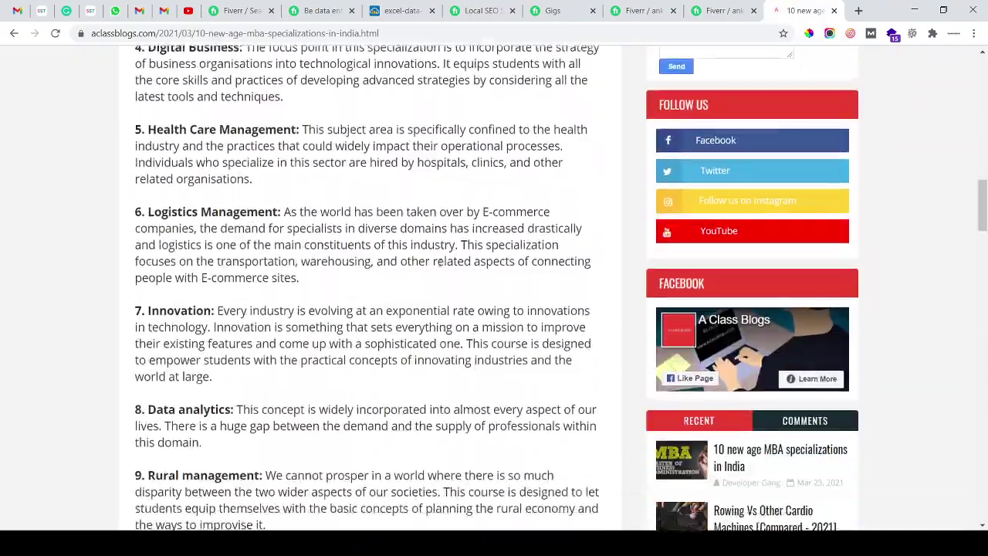
scroll(440, 262, up, 20)
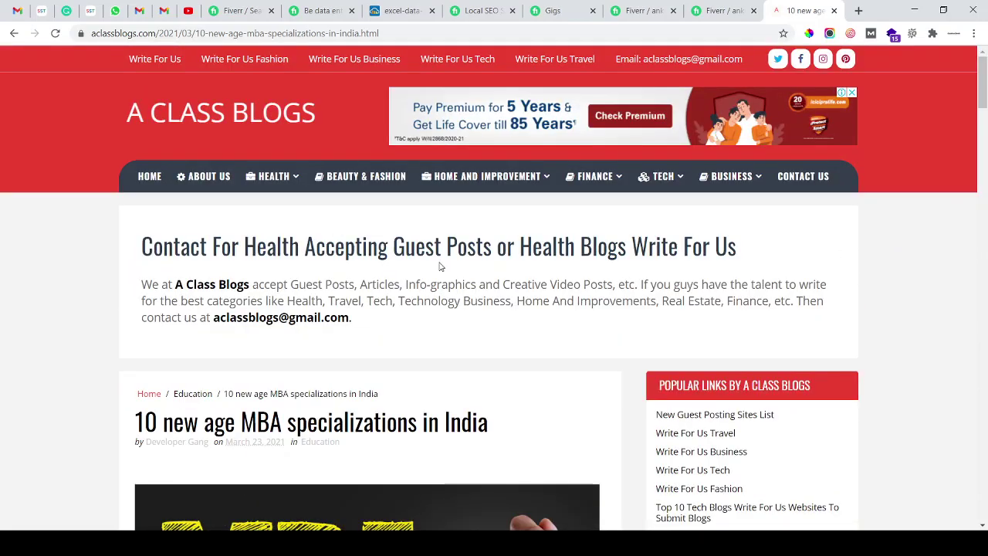
scroll(525, 226, down, 3)
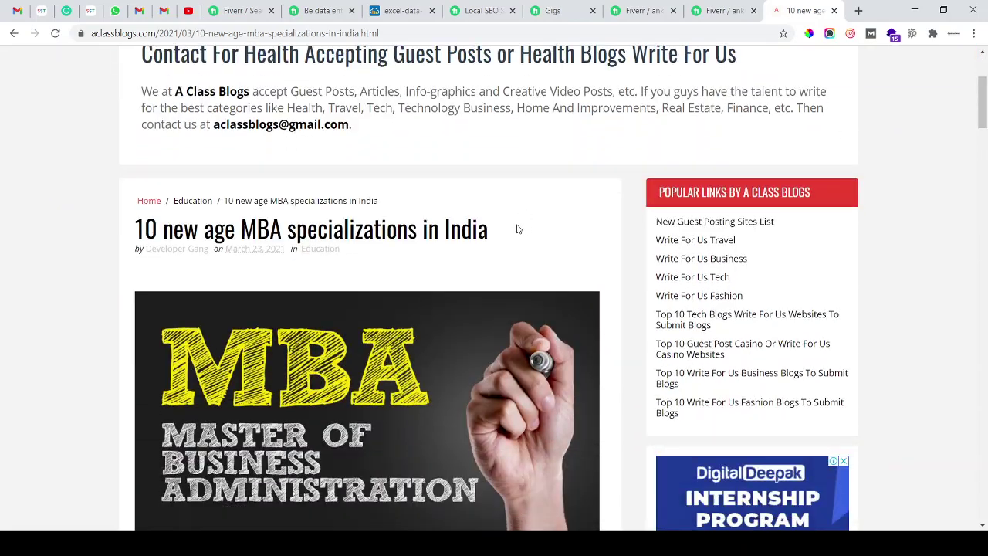
scroll(518, 229, up, 3)
Step: Return to the gig editing form and read through the full gig title word by word
click(467, 11)
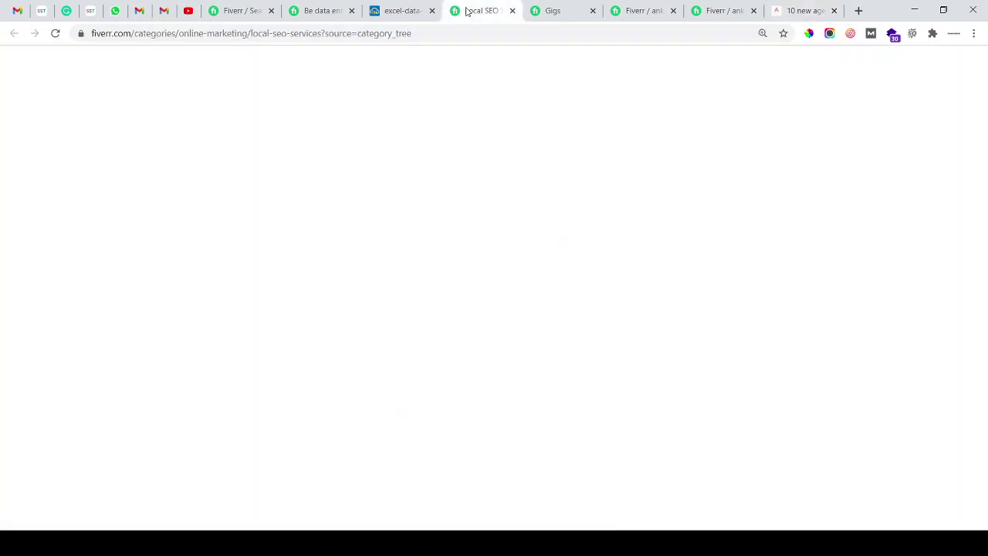
click(552, 9)
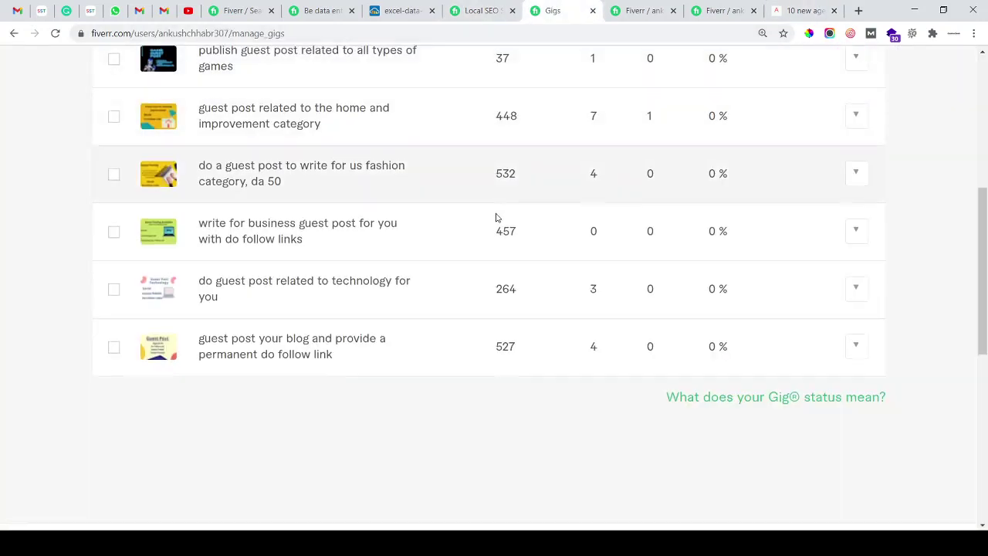
click(664, 10)
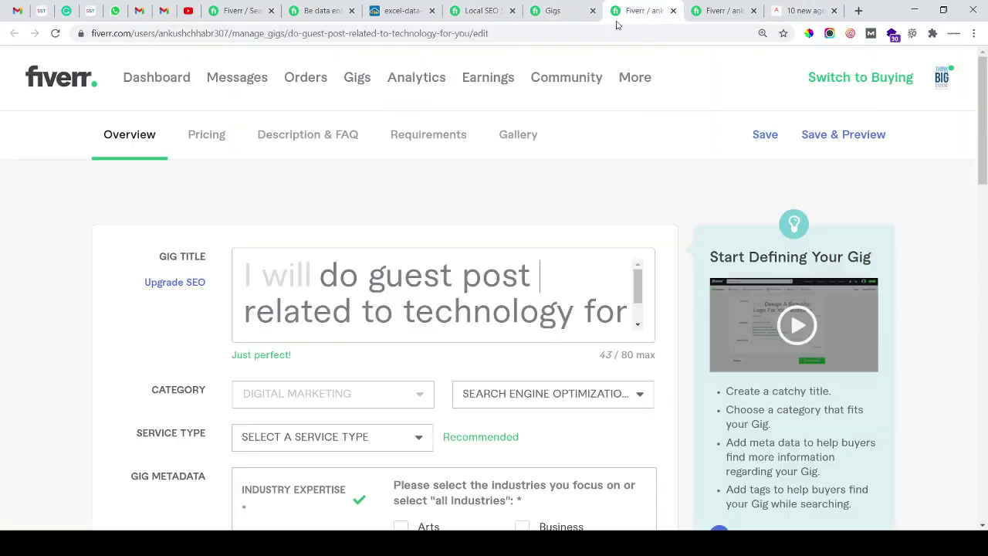
click(533, 273)
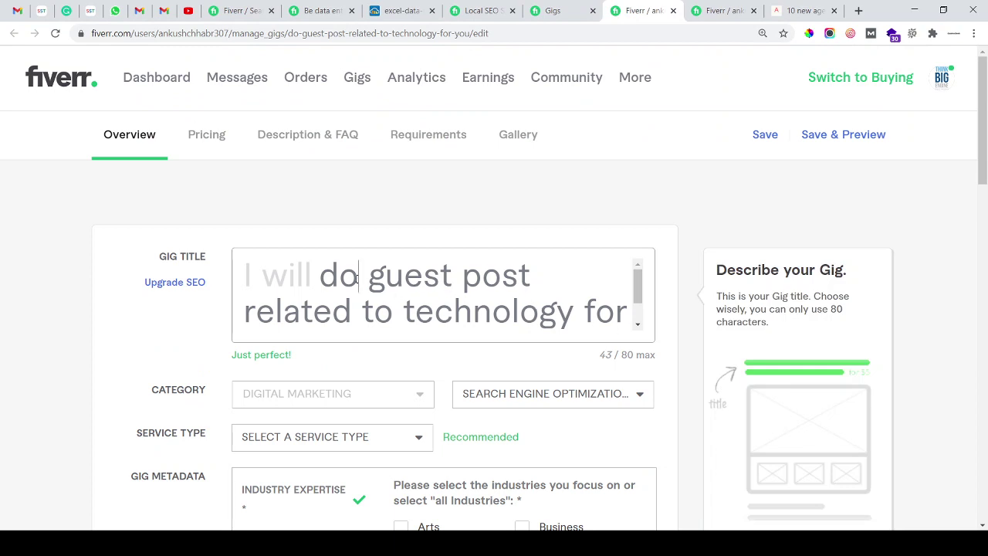
click(420, 265)
double_click(341, 290)
scroll(503, 275, down, 1)
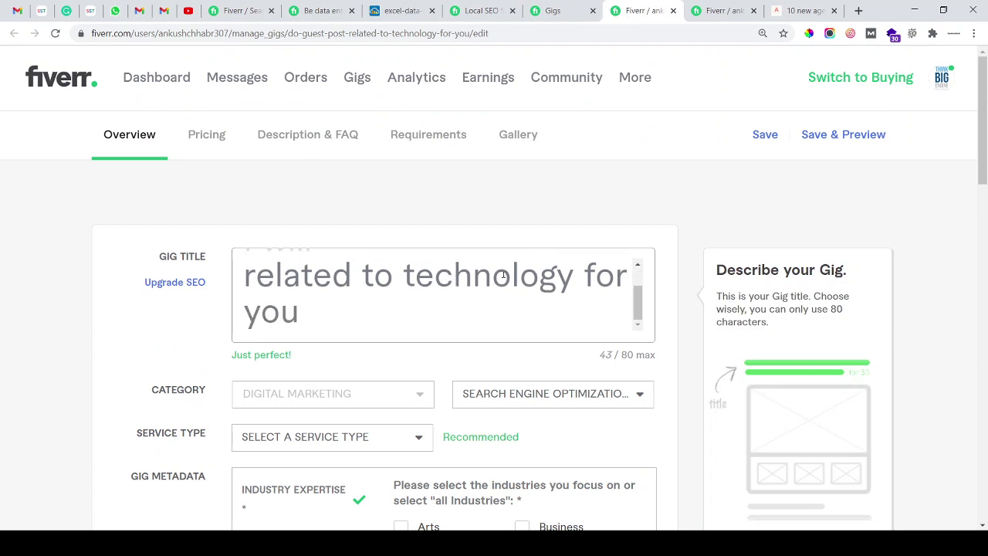
double_click(549, 284)
click(440, 314)
scroll(439, 314, up, 1)
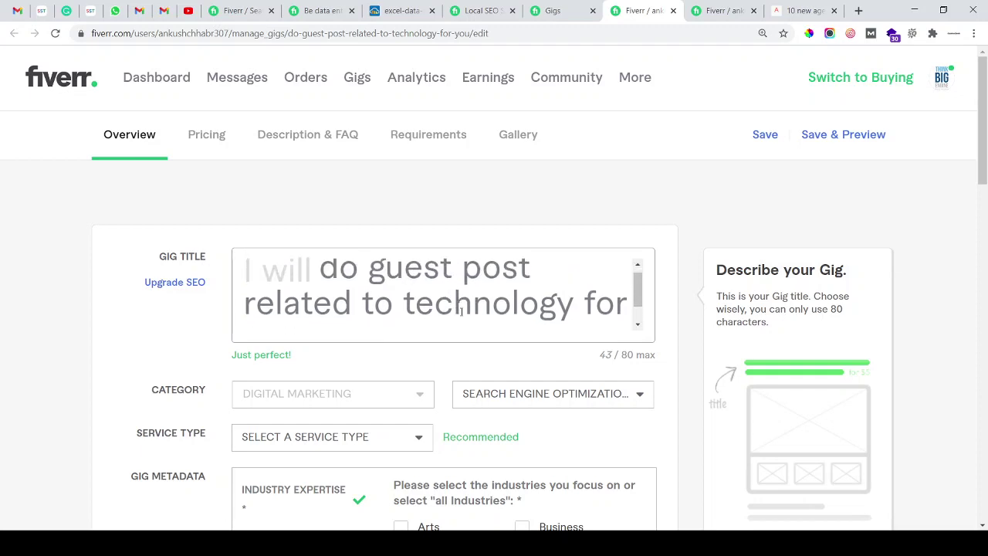
scroll(456, 312, down, 1)
double_click(417, 287)
click(322, 323)
double_click(322, 322)
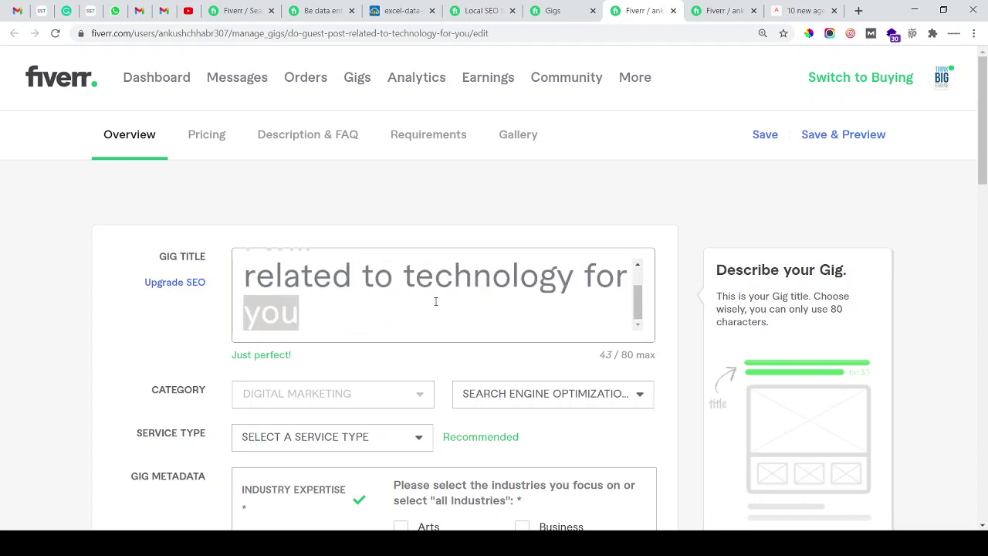
Step: Switch back to the A Class Blogs site and view the subcategories offered under Tech
key(ctrl+Tab)
key(ctrl+Tab)
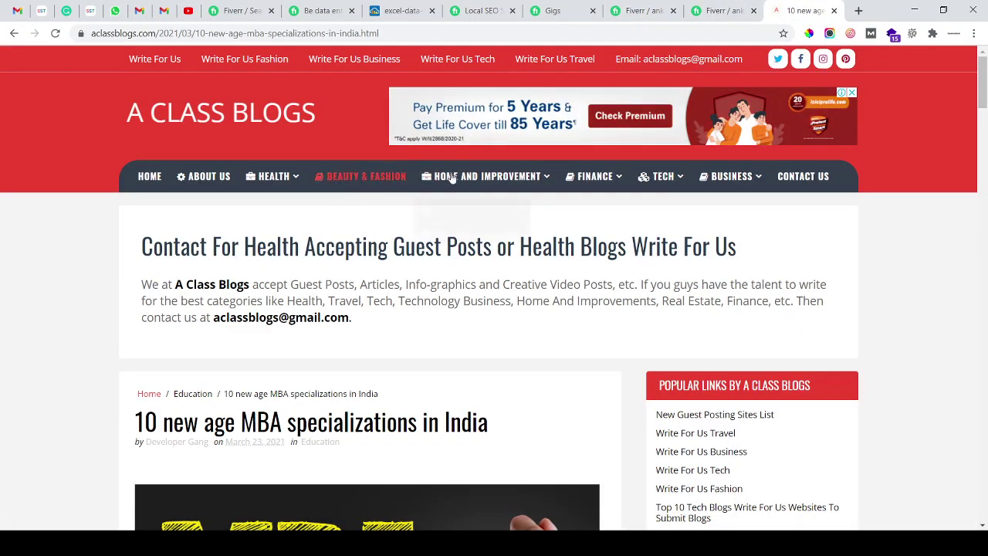
mouse_move(597, 178)
mouse_move(662, 179)
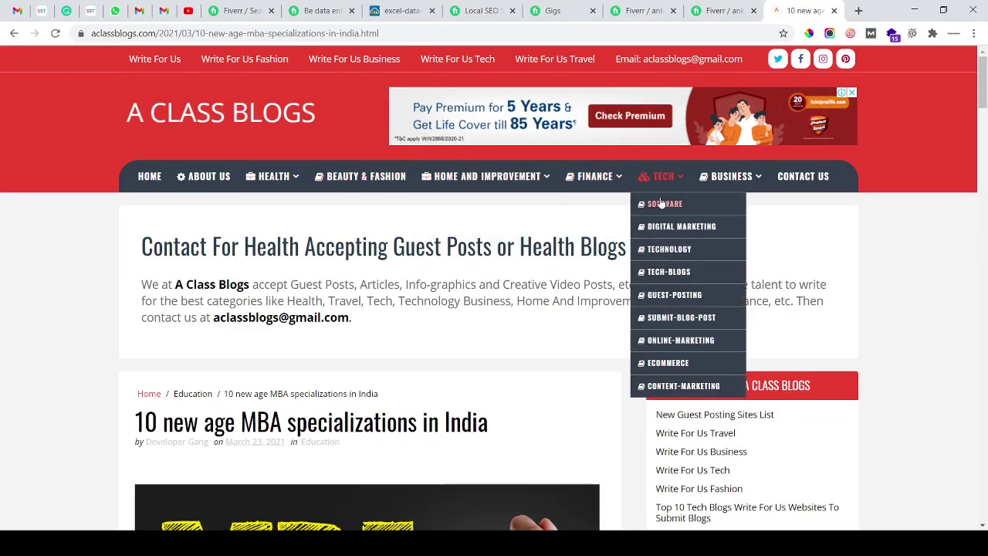
Step: Go back to the gig editing form and highlight the word "technology" in the gig title
click(641, 11)
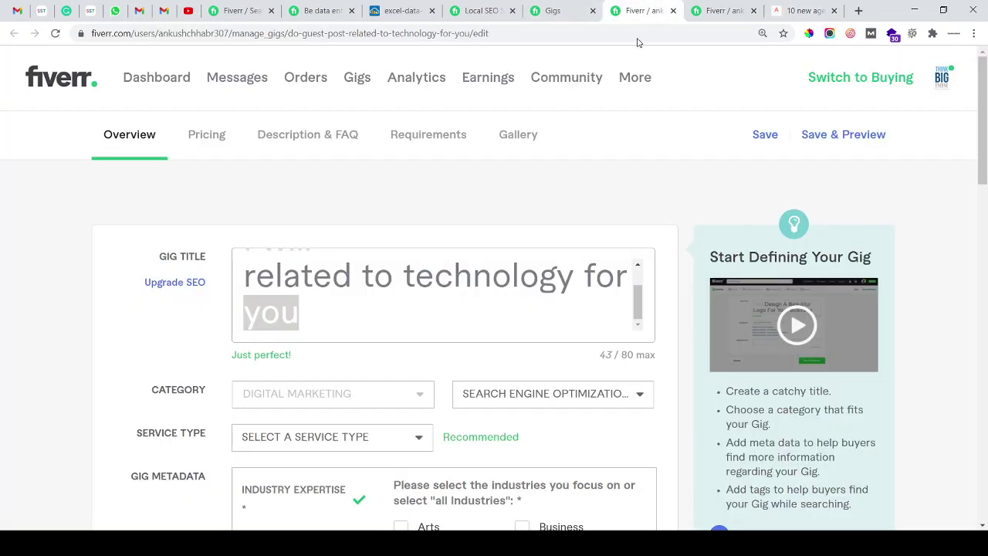
scroll(448, 321, up, 1)
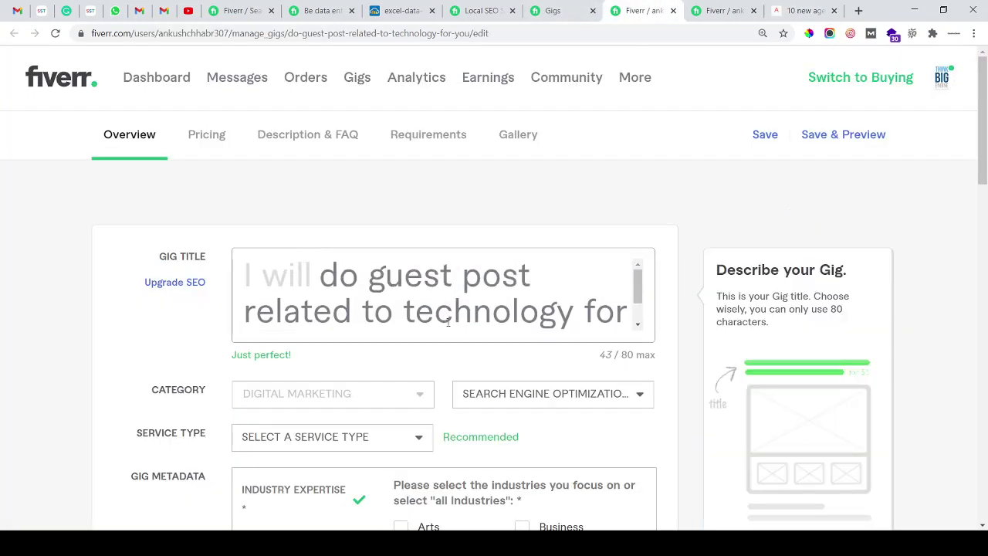
scroll(462, 317, down, 1)
double_click(467, 311)
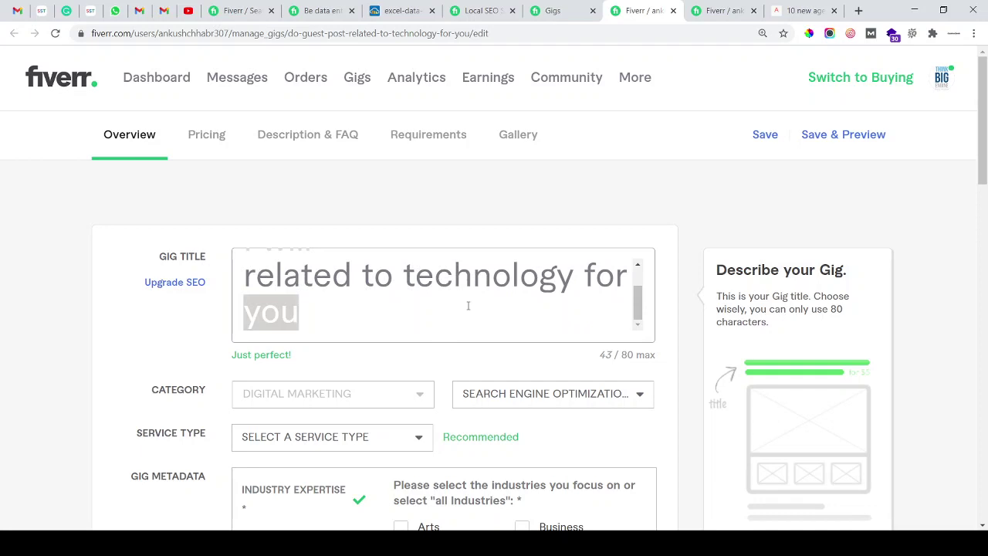
click(452, 280)
double_click(424, 288)
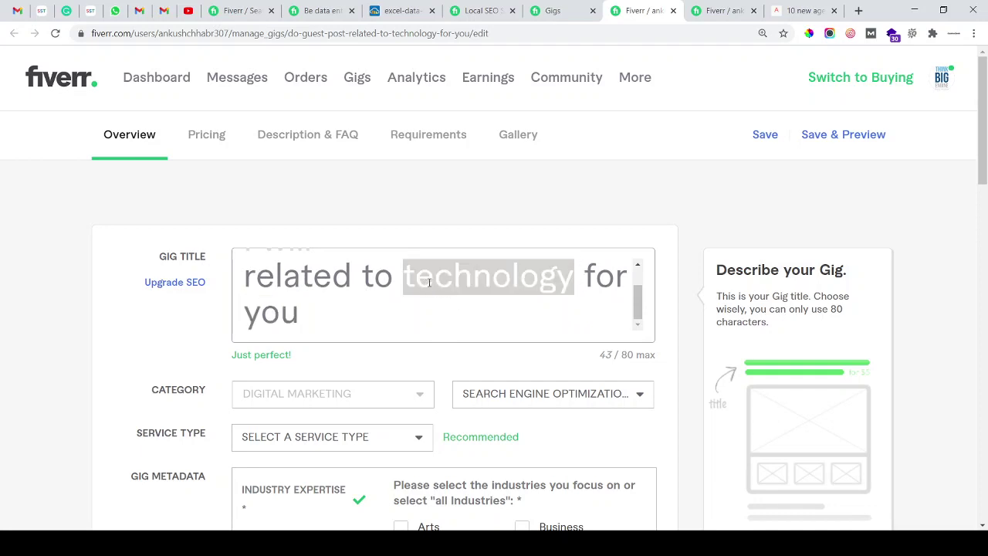
Step: Enlarge the form and choose Search Engine Optimization (SEO) as the gig's subcategory under Digital Marketing
scroll(236, 364, down, 2)
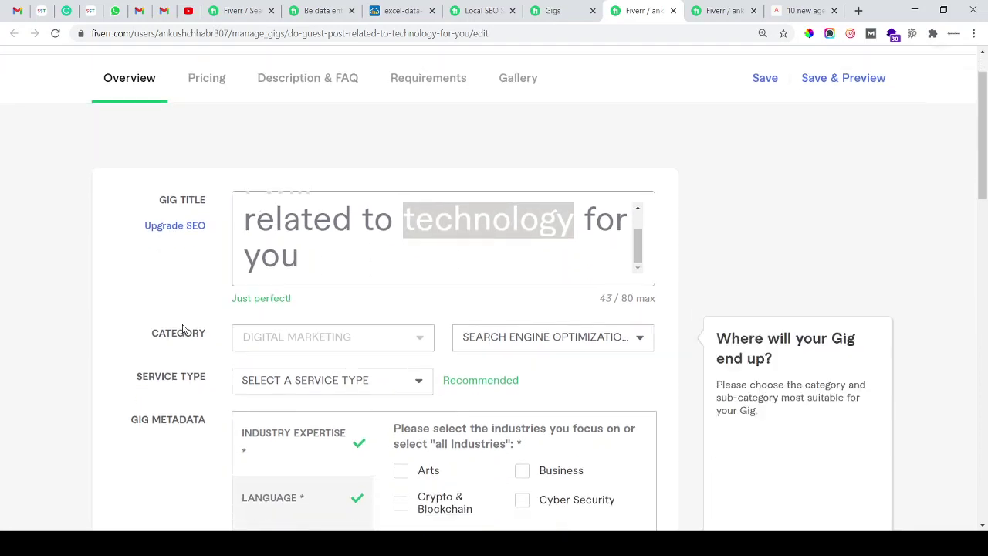
click(368, 266)
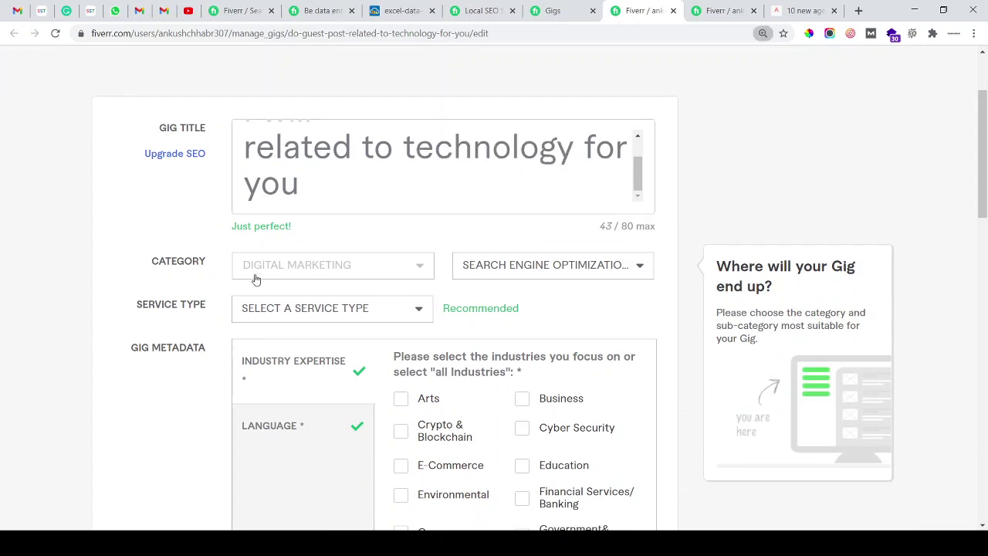
key(ctrl+plus)
key(ctrl+plus)
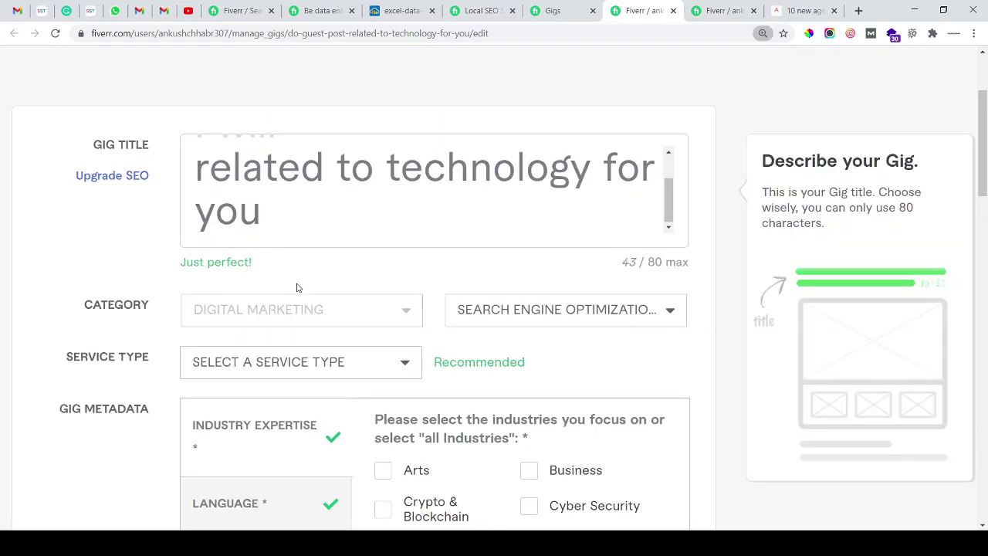
click(599, 319)
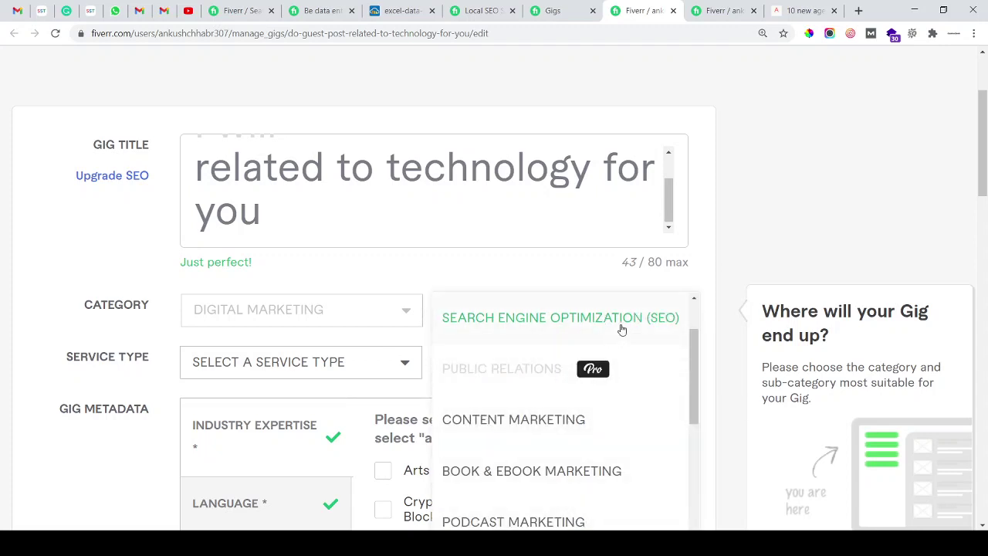
click(622, 330)
scroll(697, 261, down, 1)
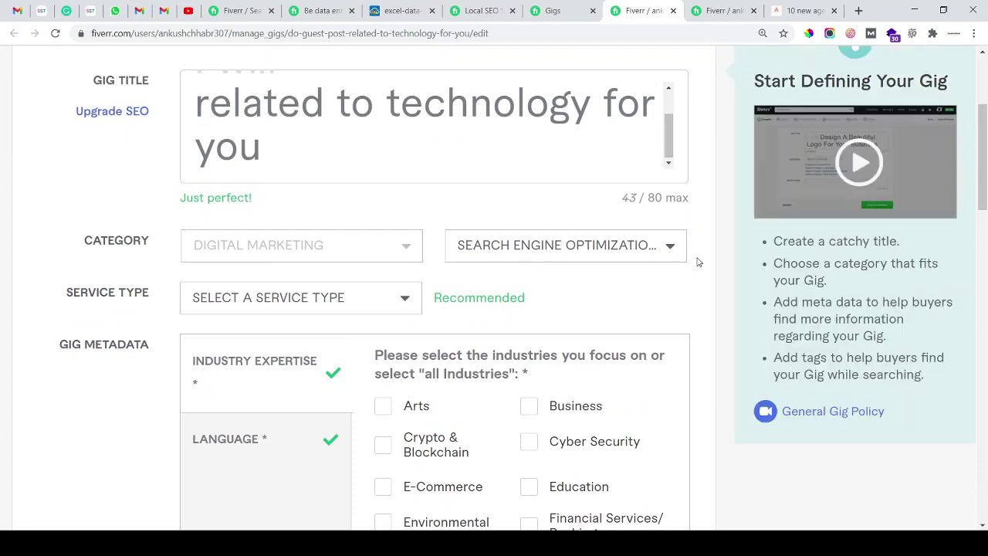
mouse_move(211, 306)
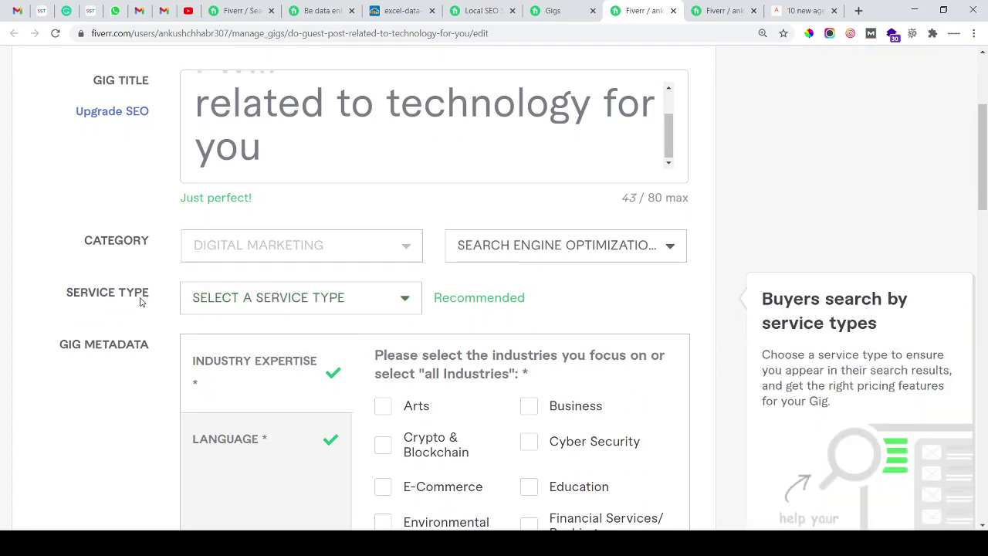
Step: Set the gig's service type to Off-Page SEO
click(292, 301)
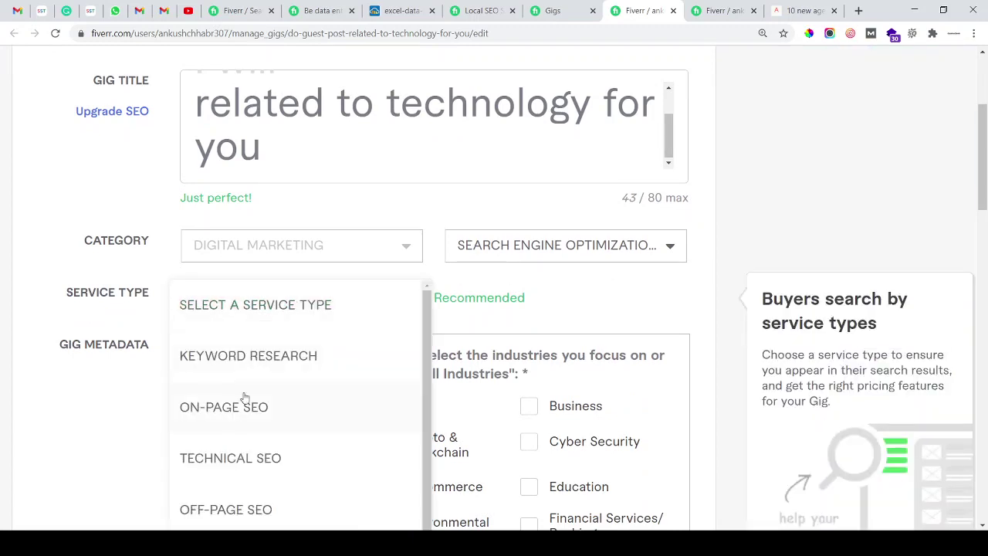
scroll(261, 441, down, 1)
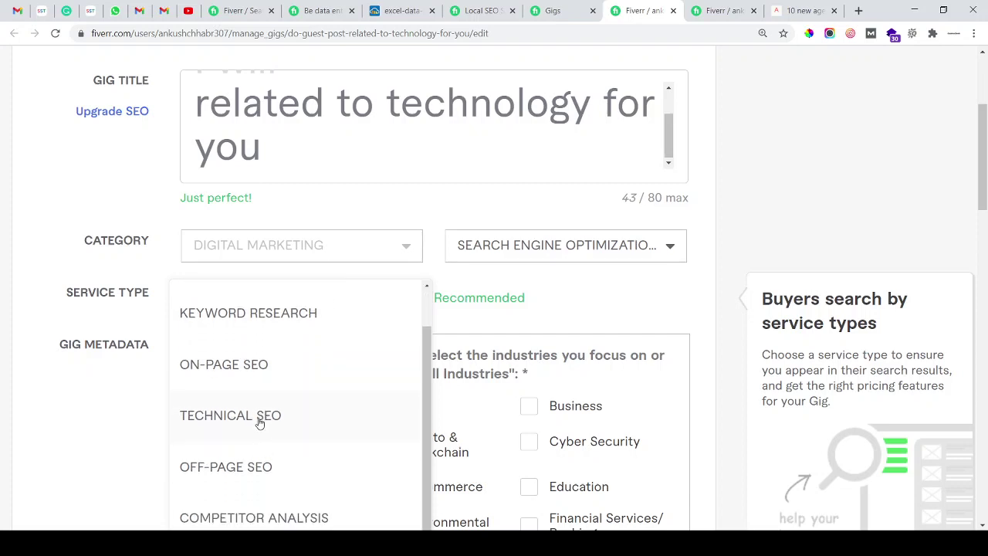
click(290, 401)
click(370, 305)
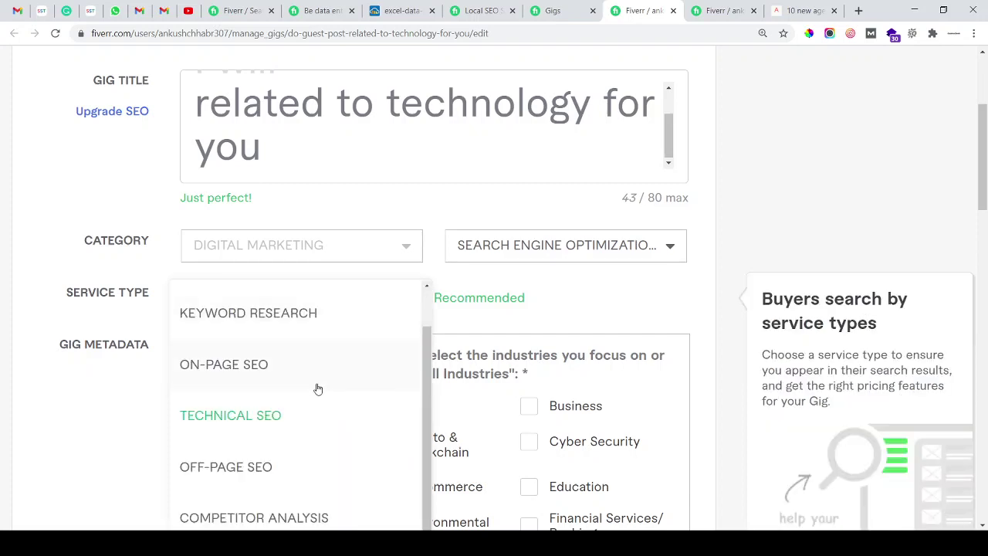
click(256, 468)
Step: Select Technology & Internet as the industry expertise in the gig metadata
scroll(544, 313, down, 1)
scroll(549, 298, down, 1)
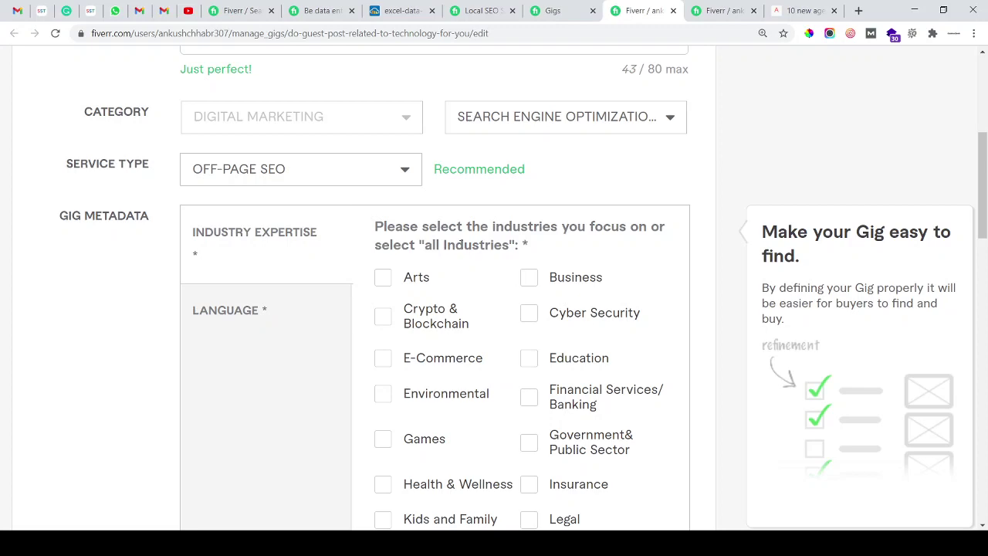
scroll(467, 247, down, 5)
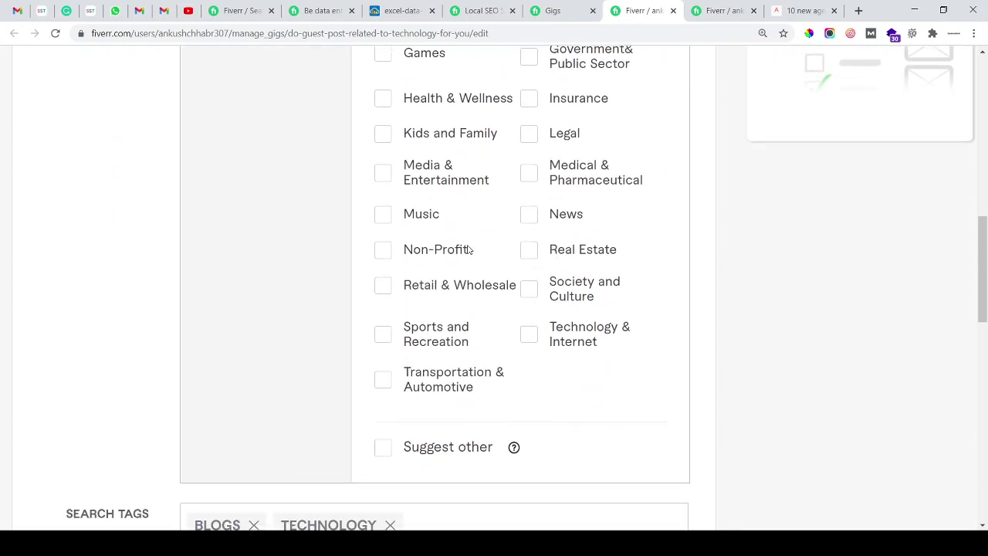
scroll(469, 250, down, 1)
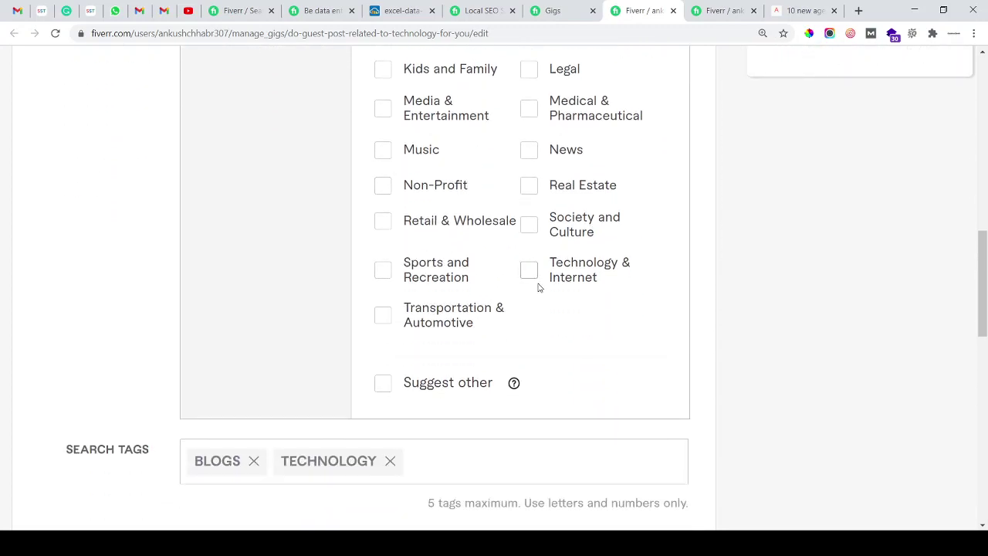
scroll(536, 293, up, 6)
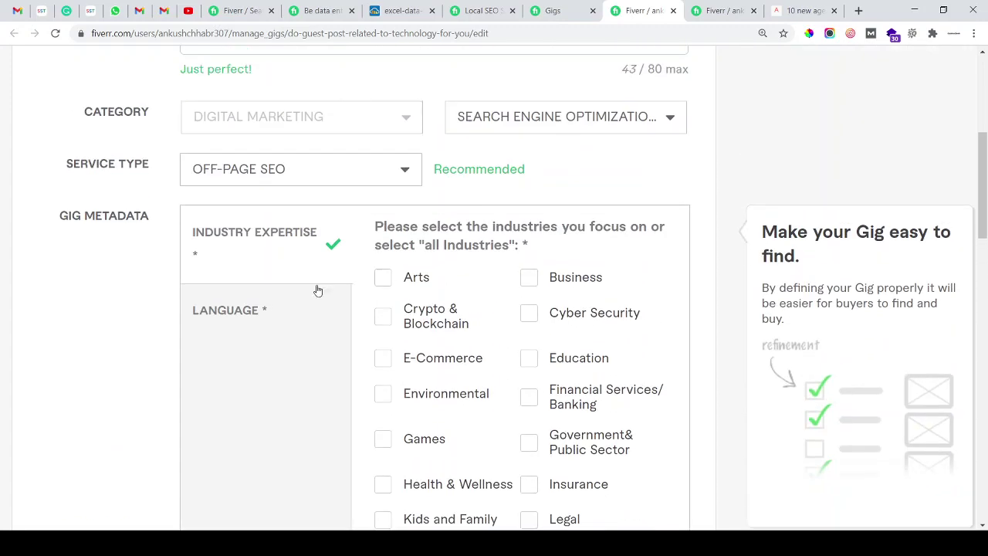
Step: Find English among the gig metadata's language options and select it as the service language
click(199, 321)
scroll(463, 293, down, 5)
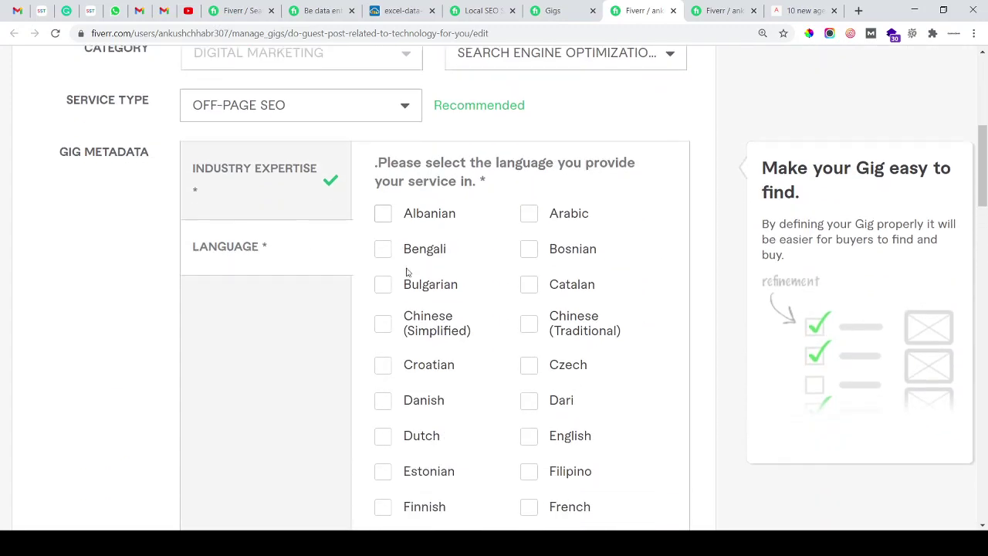
scroll(531, 298, down, 6)
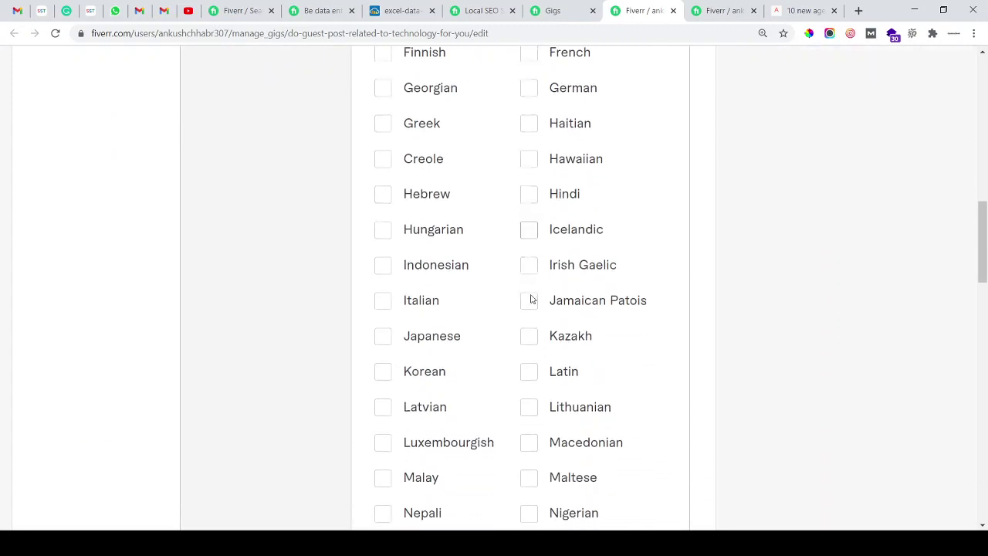
scroll(531, 300, down, 3)
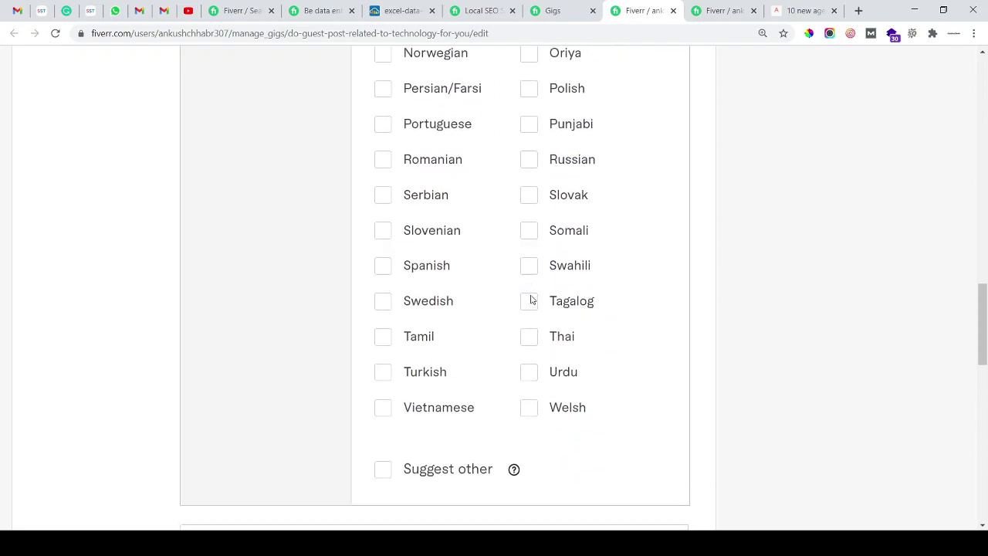
key(ctrl+f)
text(english)
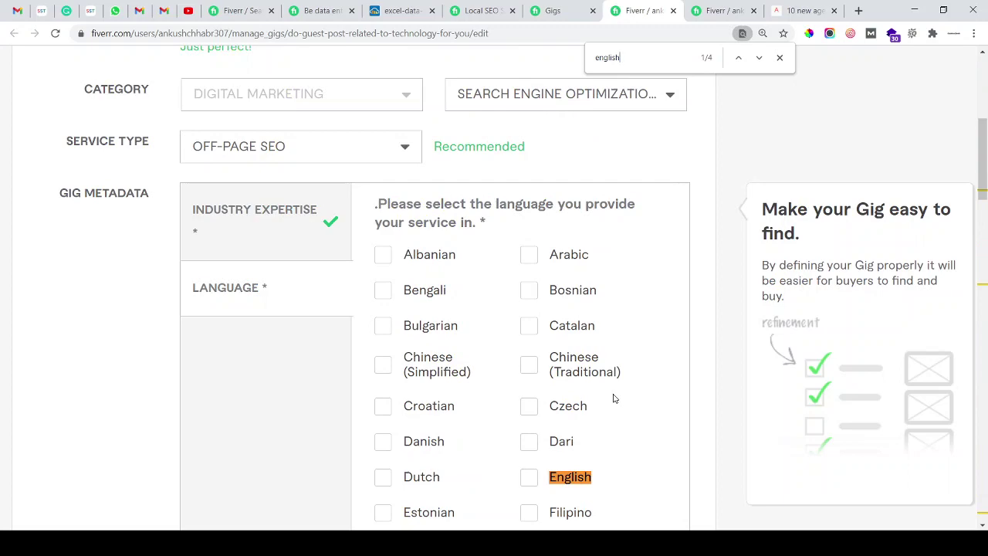
scroll(610, 387, down, 2)
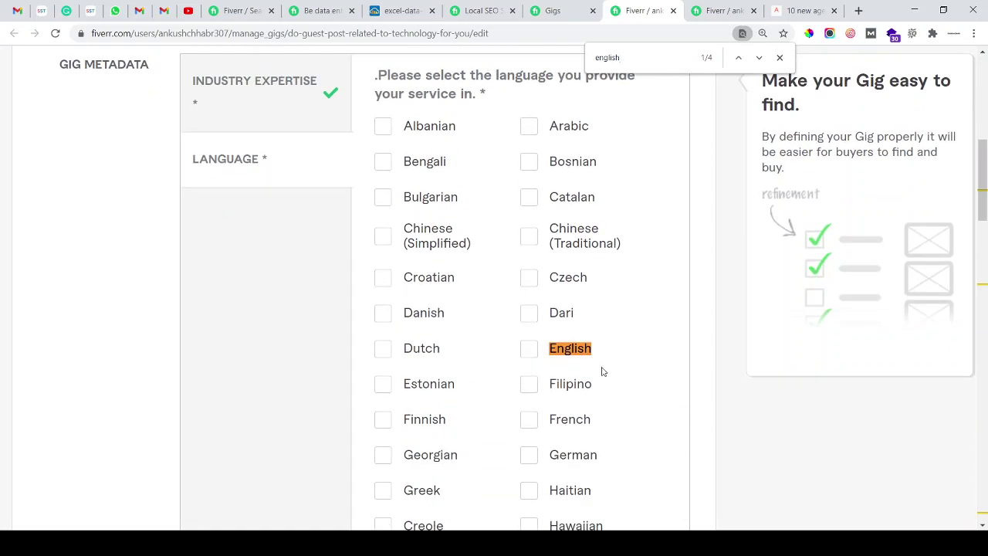
click(551, 349)
click(780, 57)
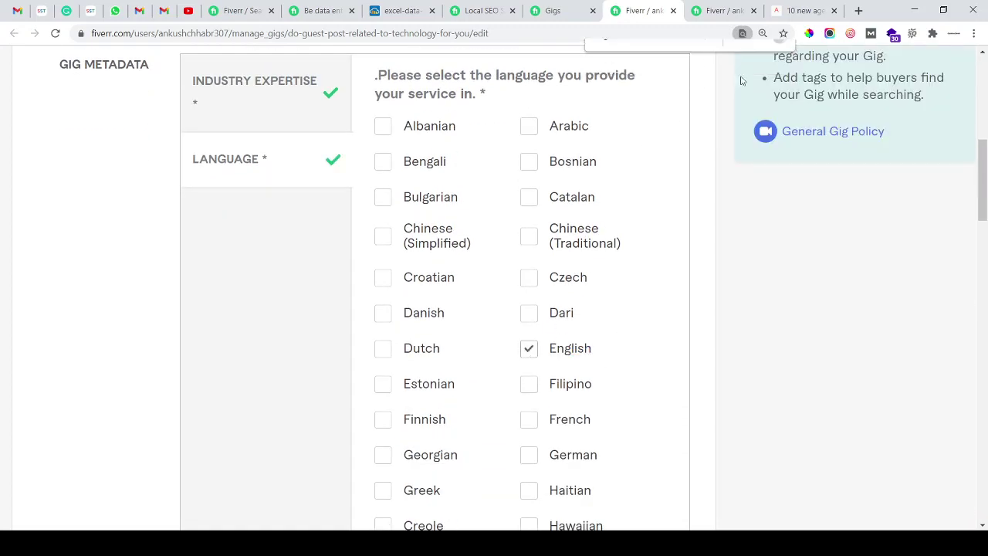
Step: Add the suggested search tag "guest post" to the gig
scroll(423, 280, down, 1)
scroll(422, 282, down, 16)
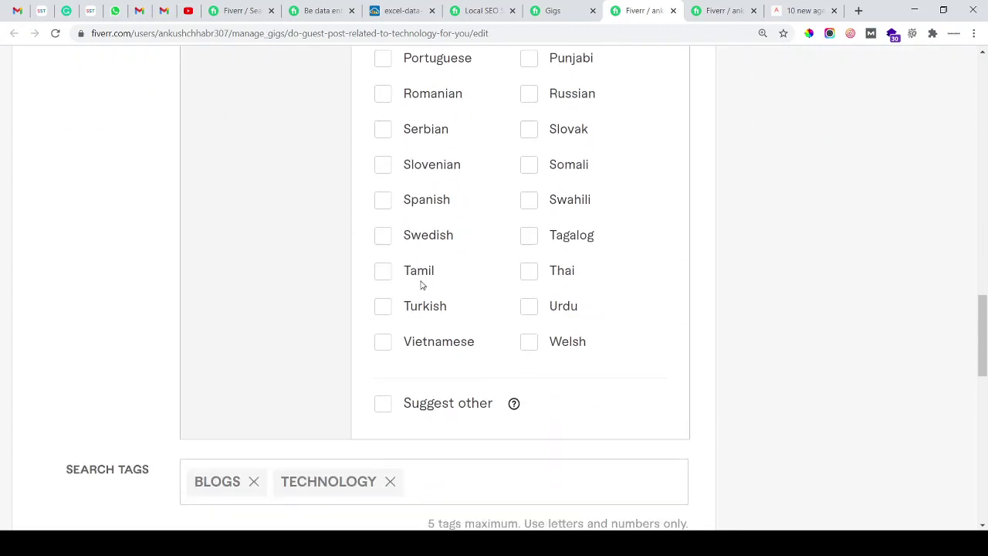
mouse_move(131, 320)
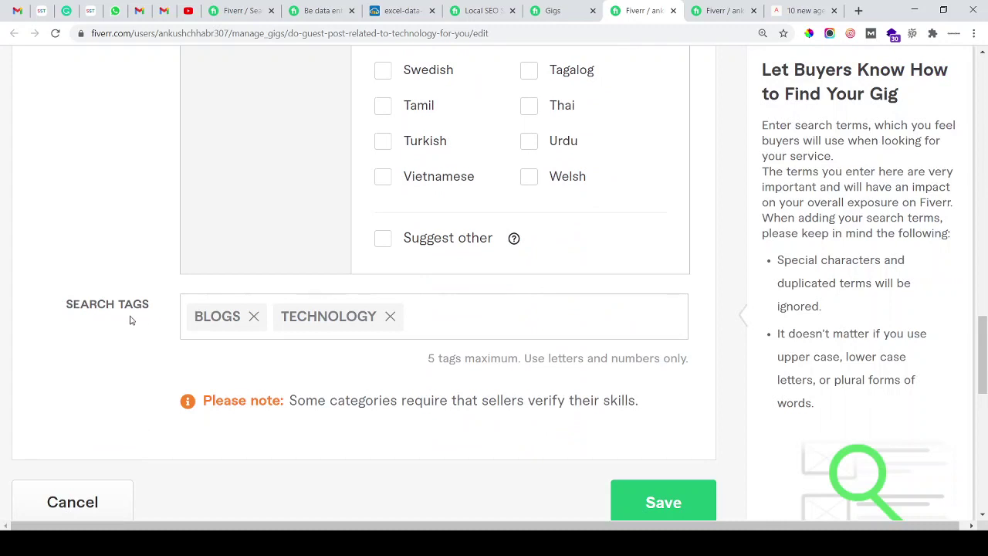
click(451, 321)
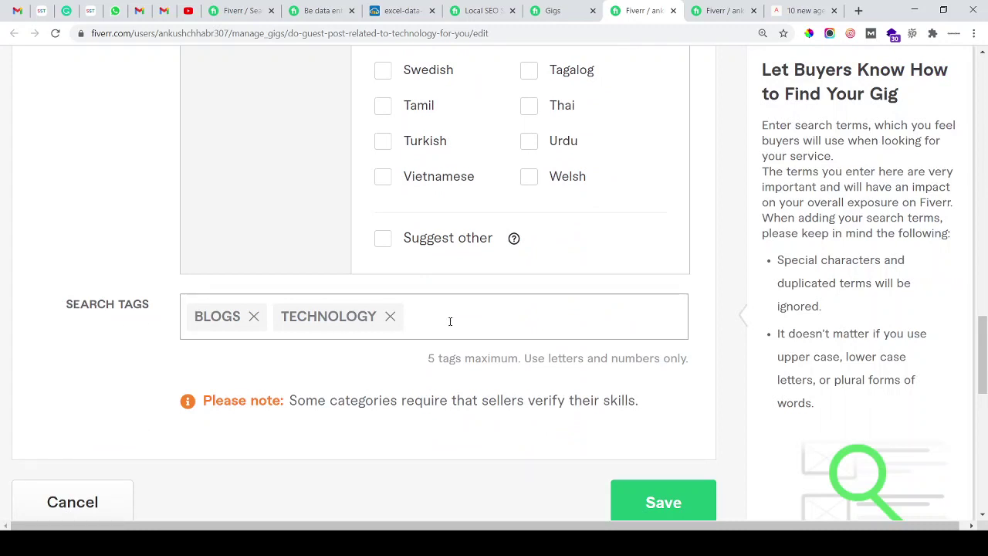
text(Guest)
key(BackSpace)
key(BackSpace)
key(BackSpace)
key(BackSpace)
text(gues)
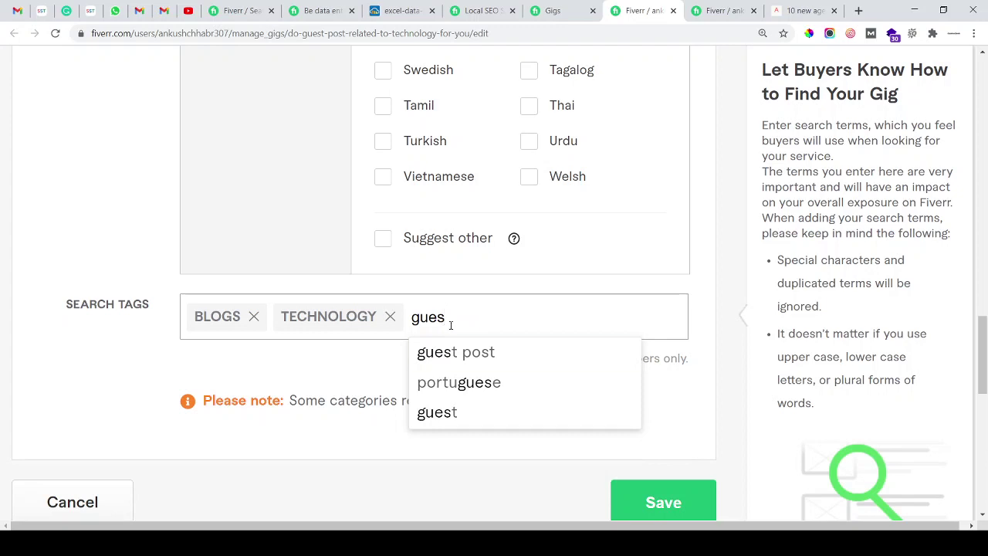
click(455, 354)
Step: Add the suggested search tags "seo service" and "seo marketing" to the gig
text(s)
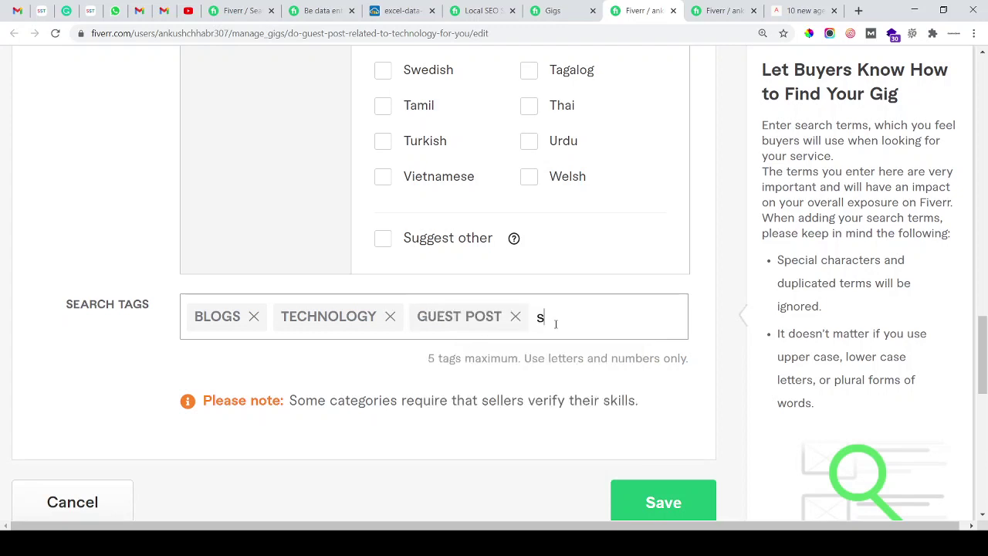
text(eo)
click(588, 353)
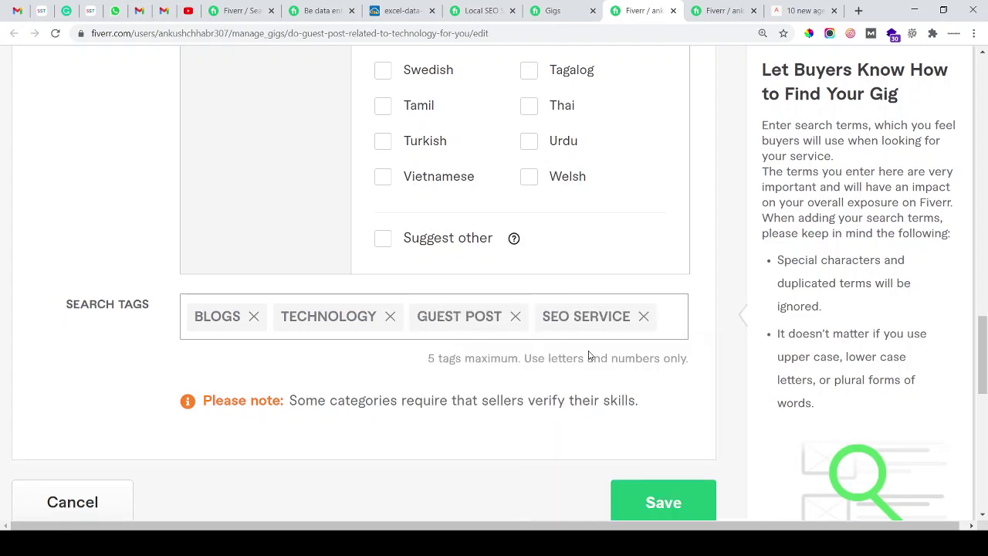
text(seo)
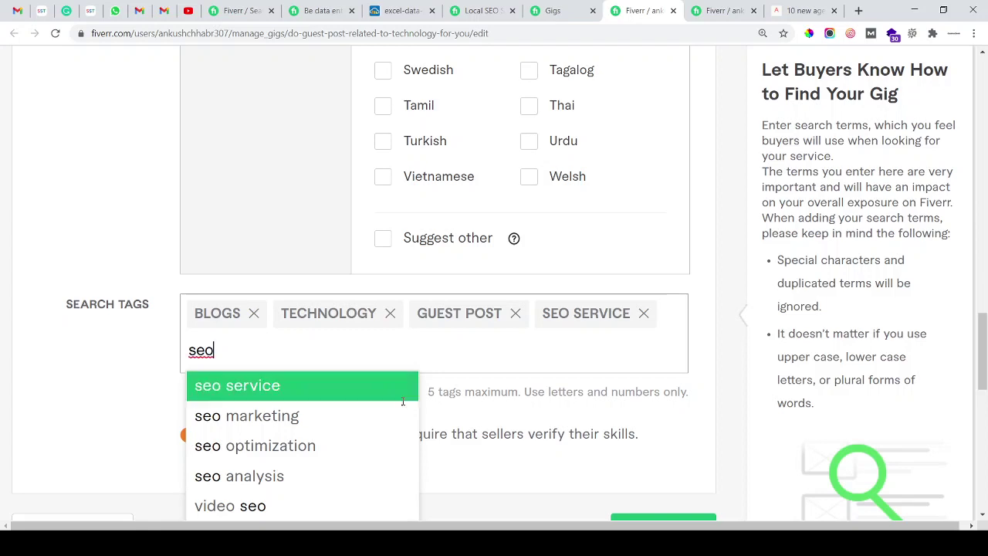
click(332, 415)
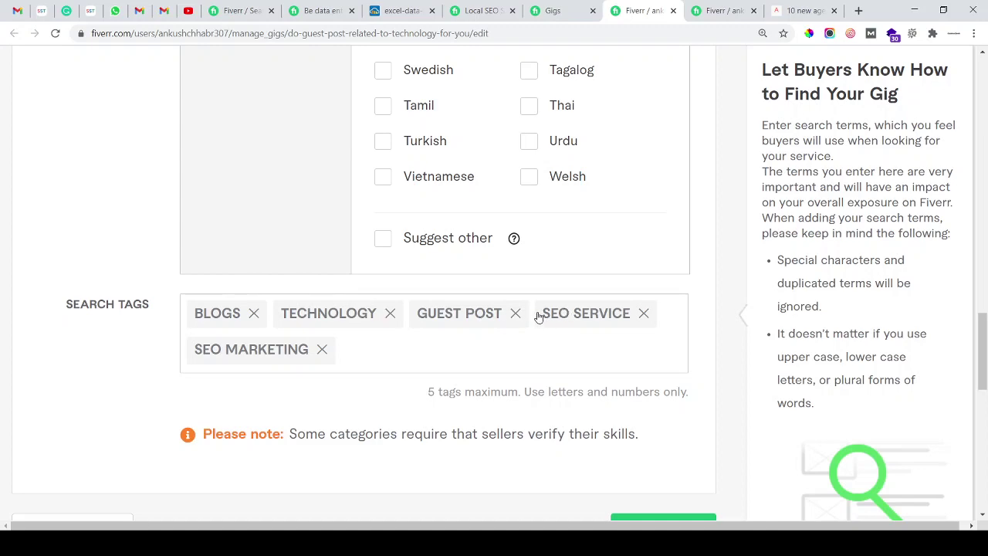
Step: Reduce the page zoom, review the completed overview form and save the changes
key(ctrl+minus)
key(ctrl+minus)
key(ctrl+minus)
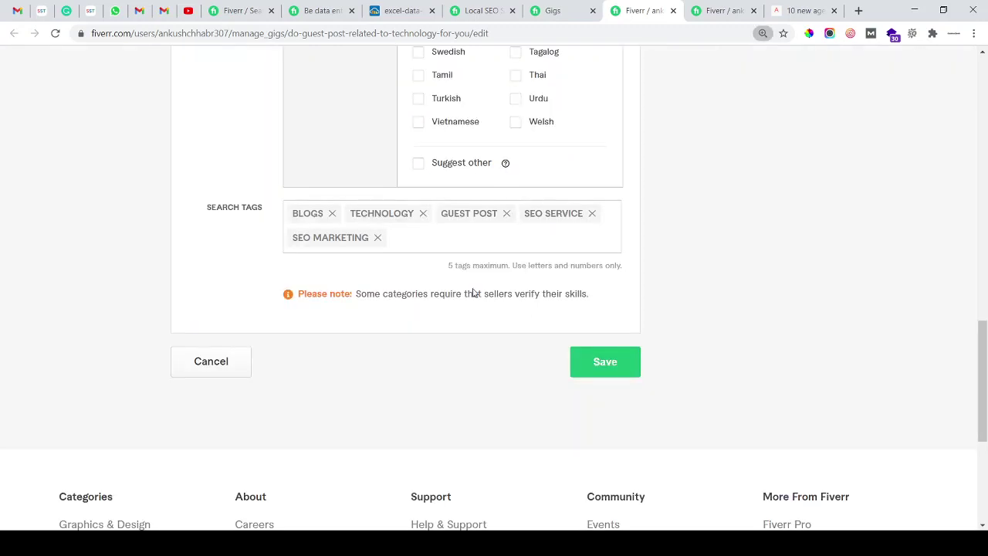
scroll(471, 292, up, 15)
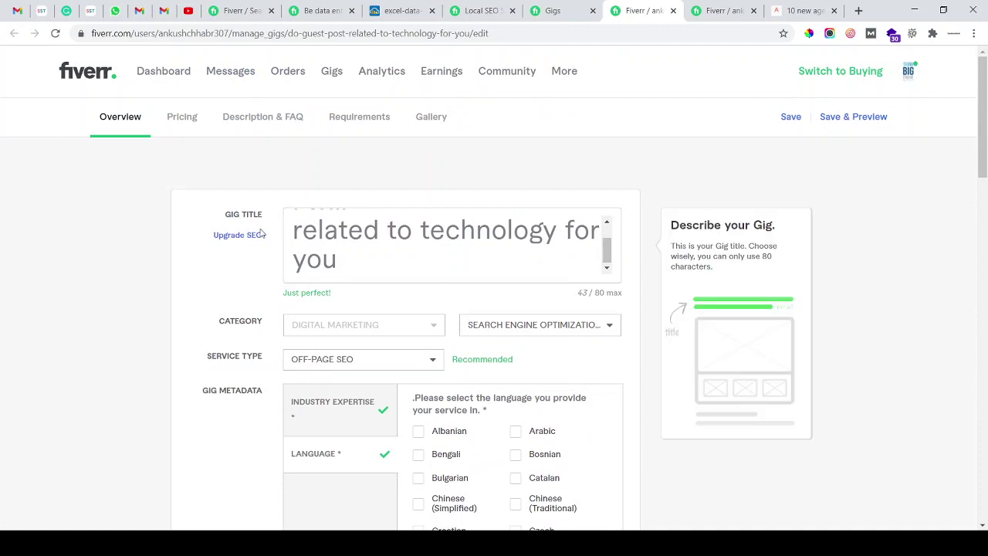
scroll(625, 328, down, 10)
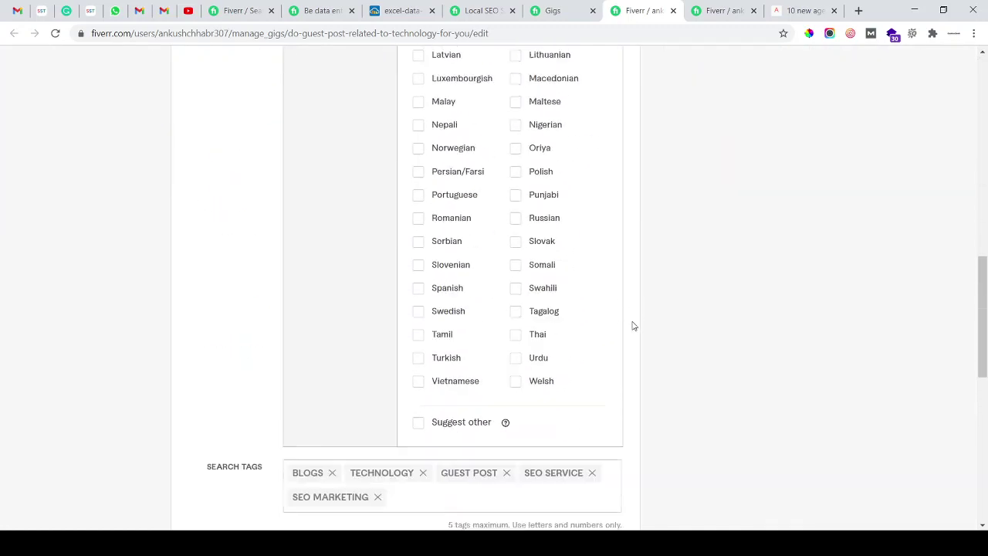
scroll(631, 326, down, 3)
click(606, 394)
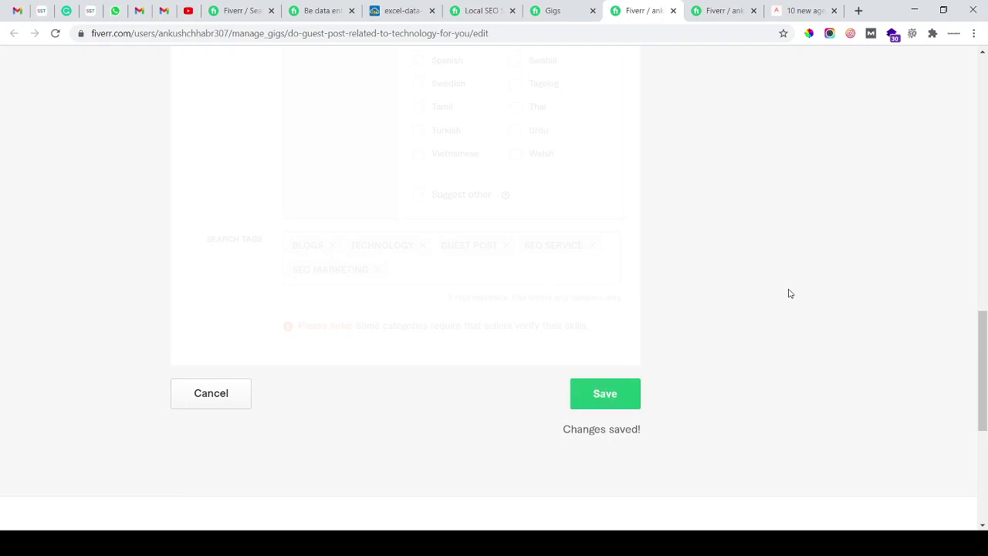
Step: Open the gig's pricing section and bring the packages table into view
scroll(790, 294, up, 13)
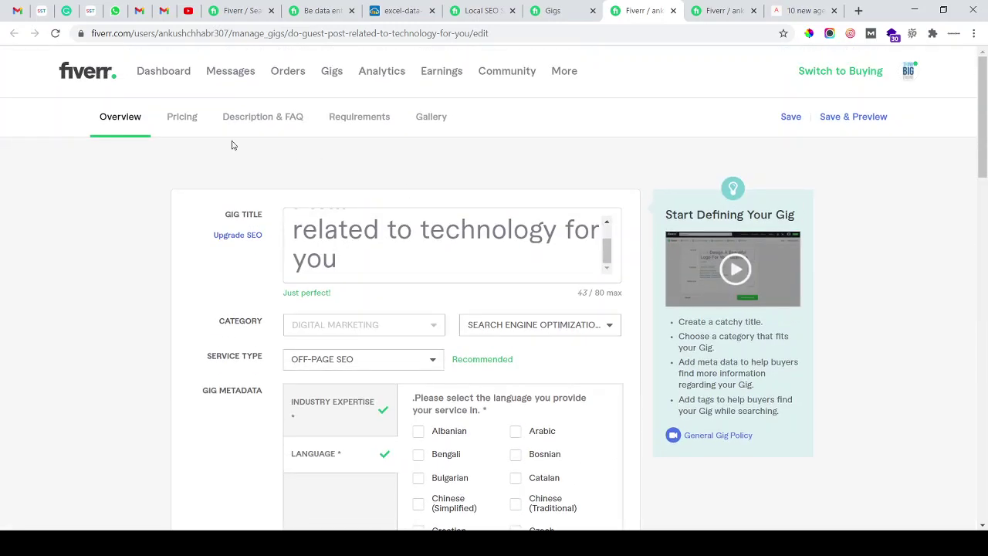
click(191, 122)
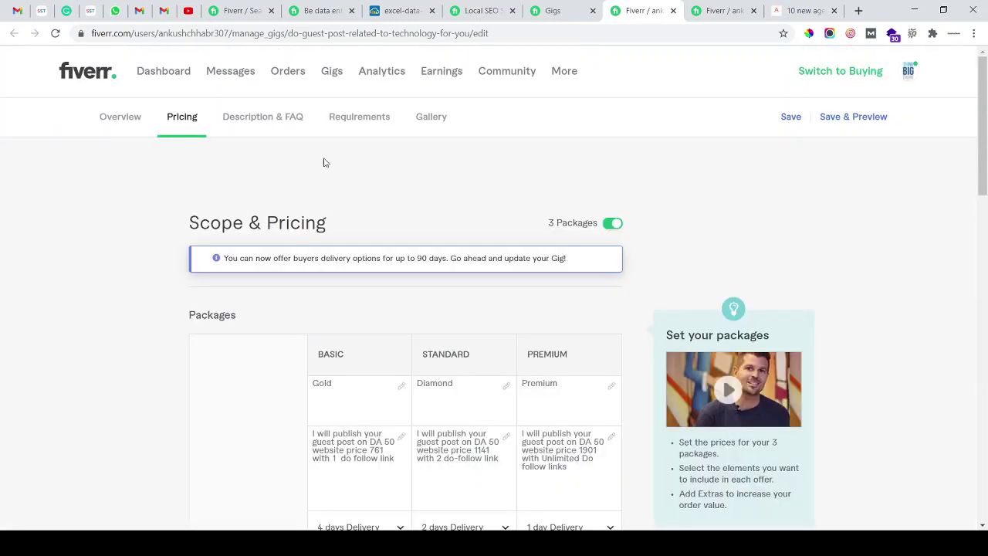
scroll(325, 163, down, 2)
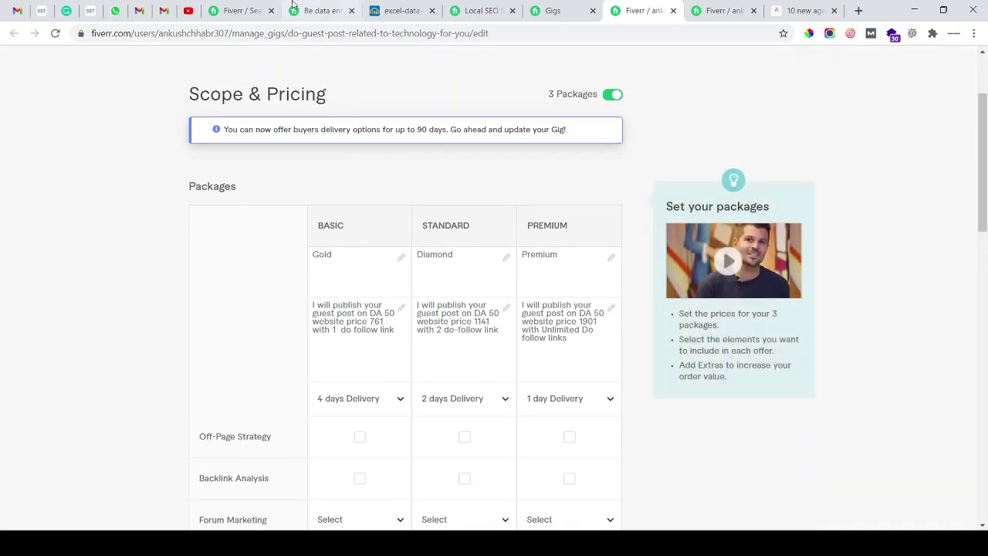
Step: View the package options on the open data entry gig page and return to the gig's pricing form
click(293, 6)
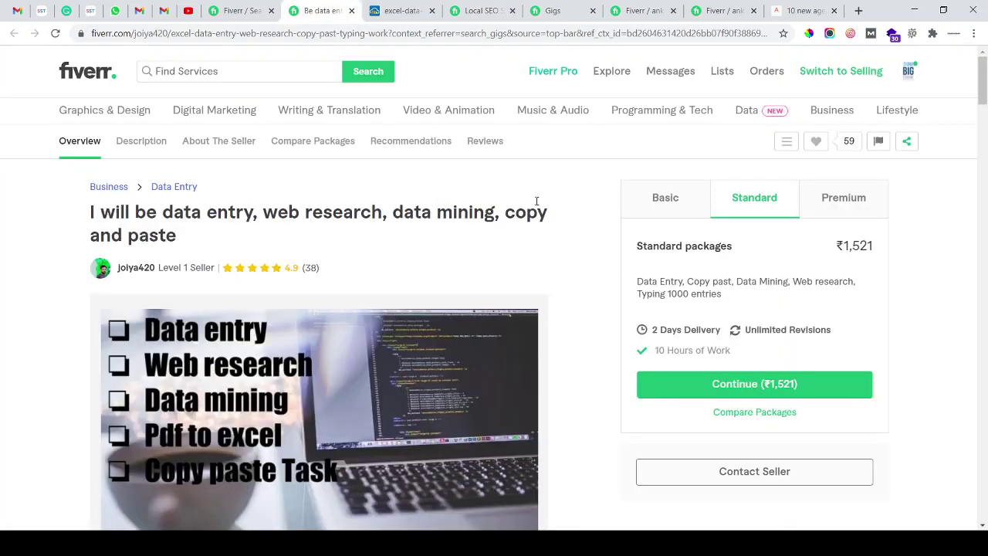
click(567, 7)
click(640, 10)
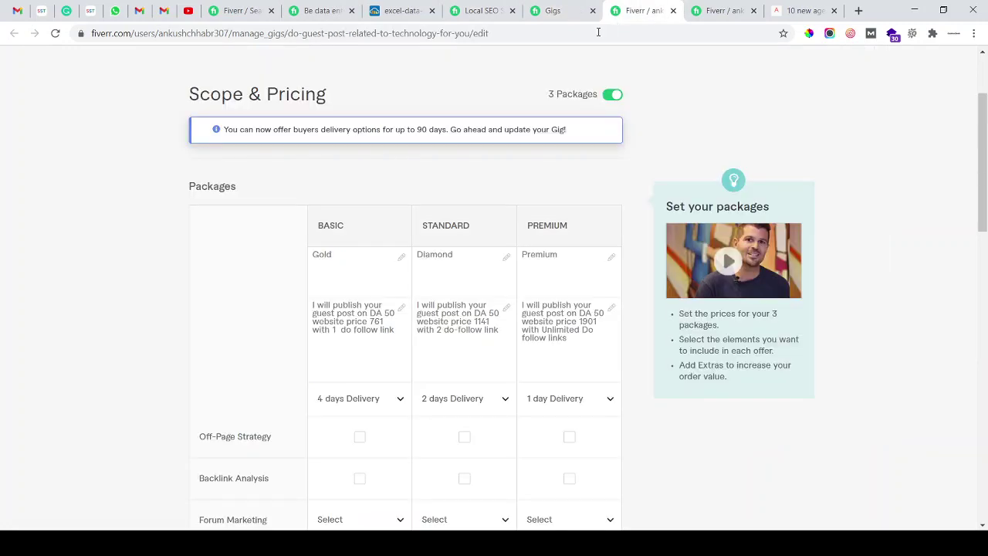
Step: Enlarge the packages table, try "Silver" as the Basic package's title and change it back to "Gold"
scroll(455, 200, down, 1)
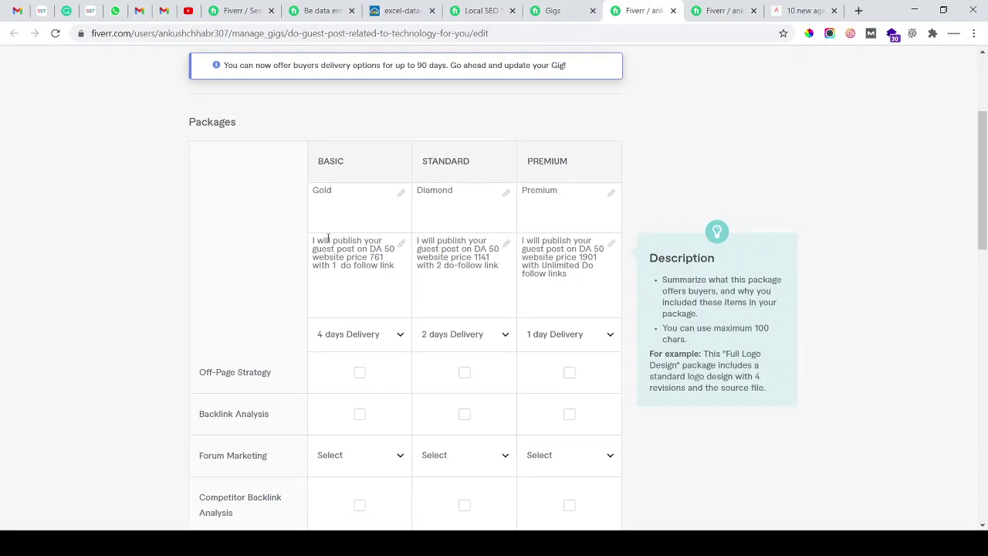
scroll(328, 239, up, 3)
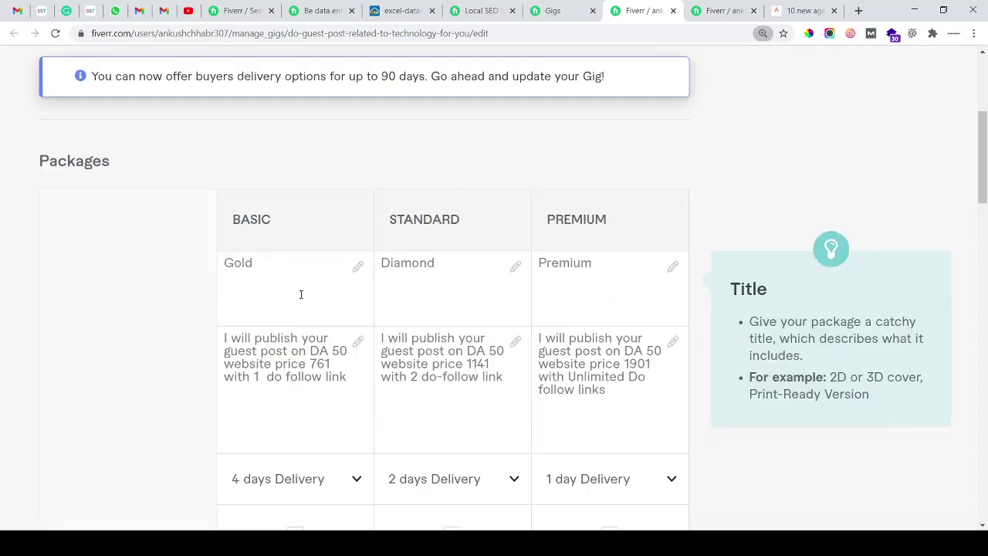
scroll(297, 302, down, 1)
click(267, 200)
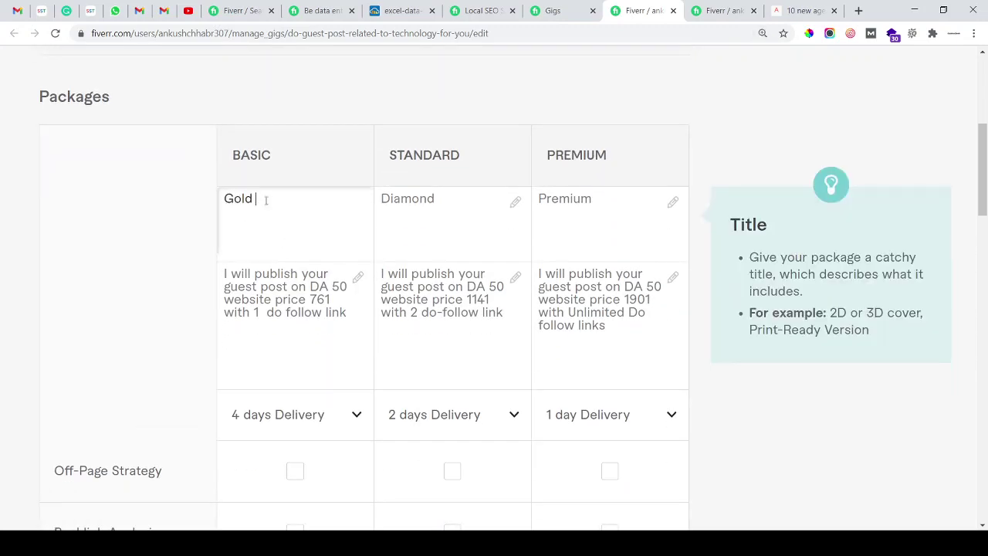
drag(266, 199, 193, 204)
drag(273, 198, 205, 207)
text(Silver)
key(BackSpace)
key(BackSpace)
key(BackSpace)
key(BackSpace)
key(BackSpace)
key(BackSpace)
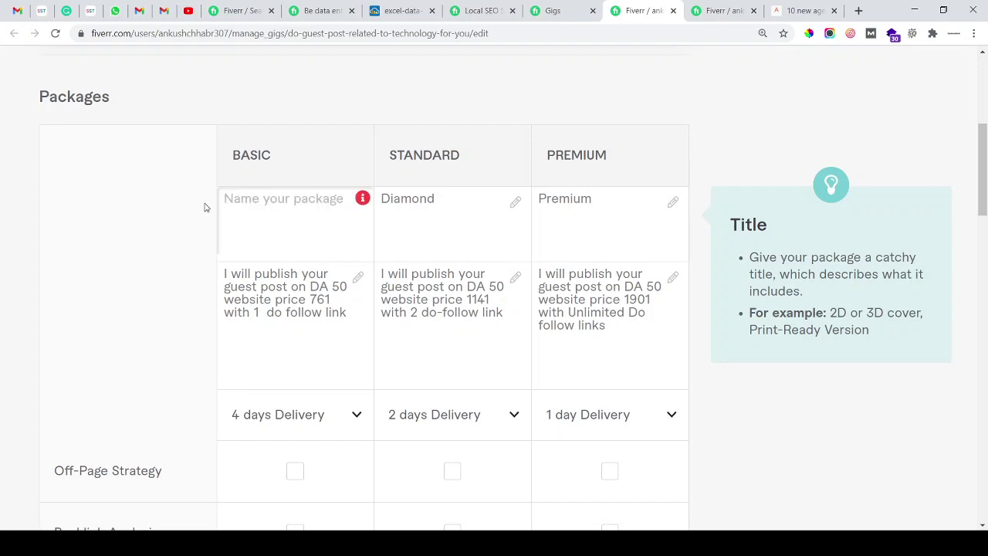
text(Gold)
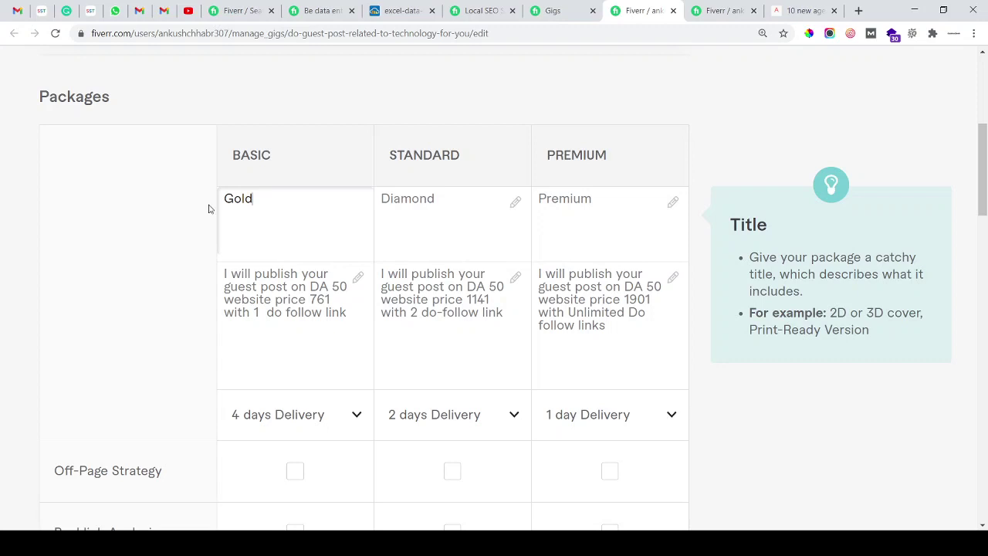
Step: Go over the Basic package's description and remove the extra space before "do follow link"
double_click(272, 286)
click(272, 312)
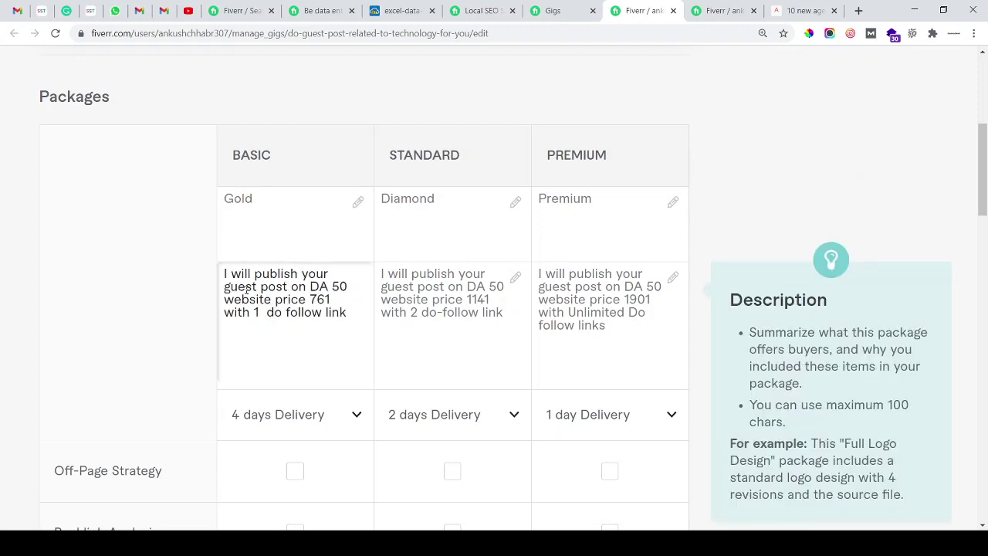
double_click(318, 286)
click(348, 287)
double_click(319, 299)
click(320, 300)
double_click(319, 300)
click(333, 300)
double_click(274, 312)
click(266, 312)
key(BackSpace)
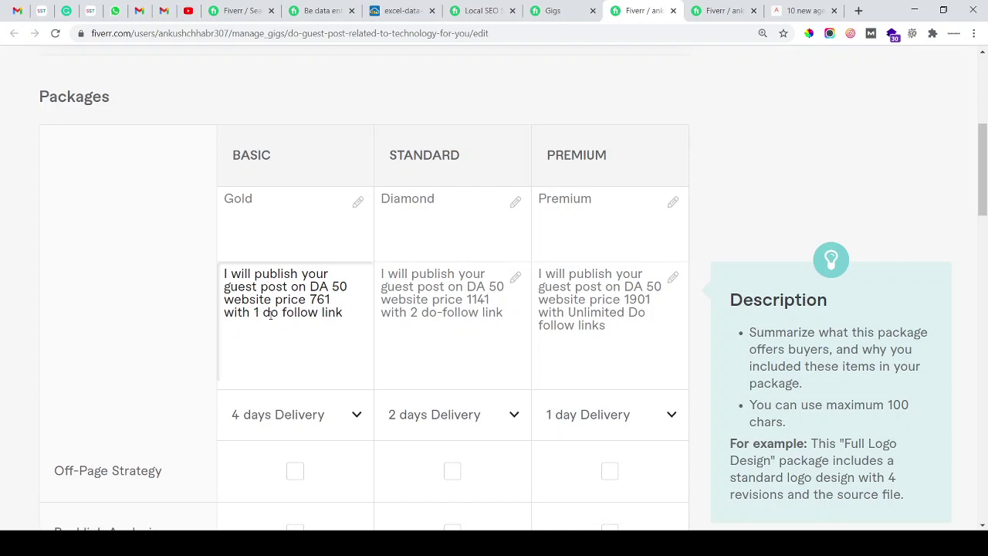
key(Right)
drag(355, 287, 338, 287)
click(303, 312)
double_click(320, 301)
click(312, 331)
Step: View the links in the blog article on new age MBA specializations and return to the gig's pricing form
click(777, 6)
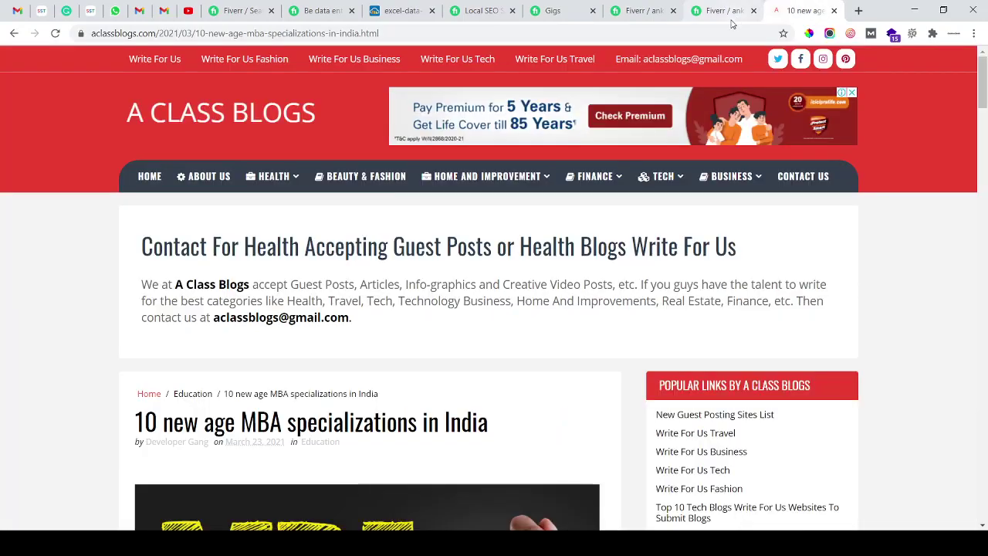
scroll(496, 253, down, 8)
scroll(496, 253, down, 2)
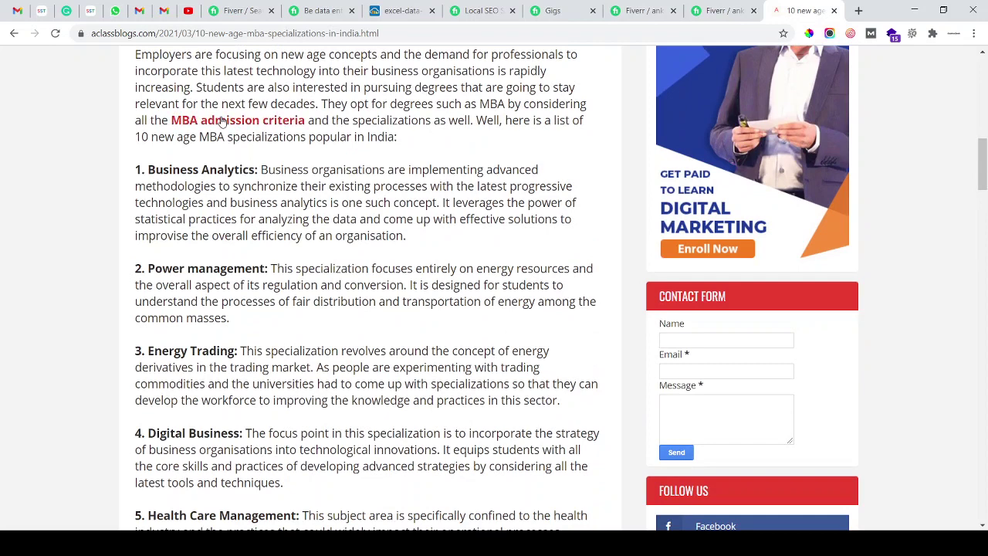
click(477, 8)
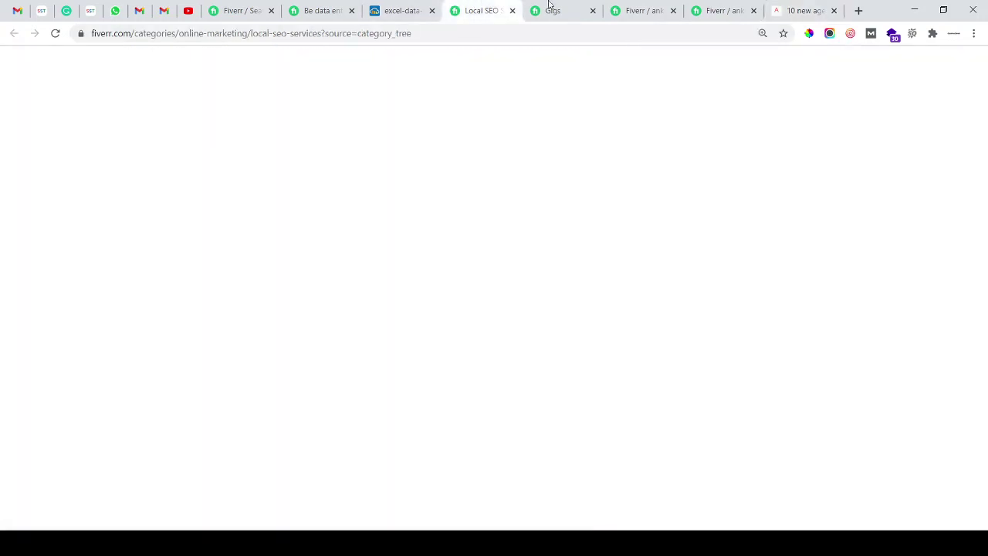
click(562, 7)
click(635, 10)
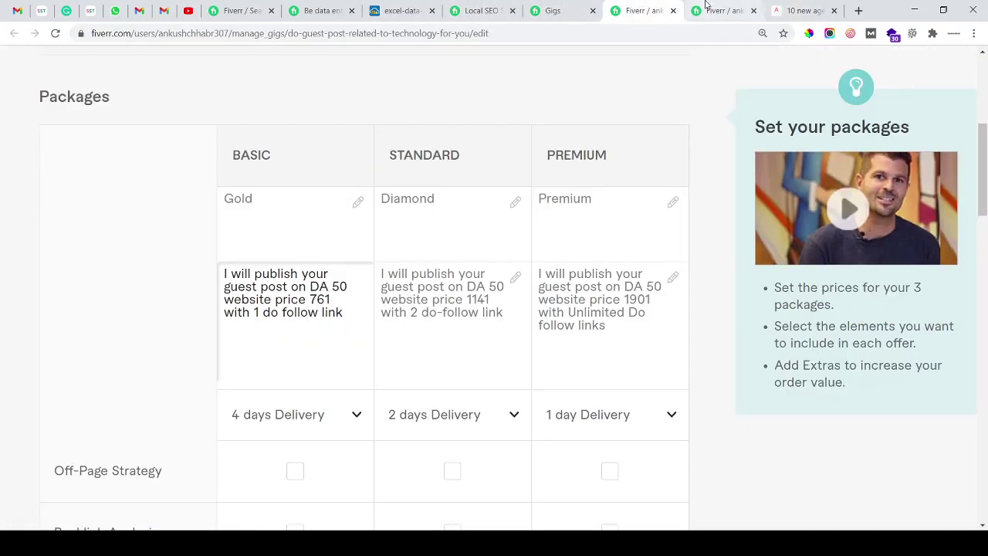
click(308, 313)
Step: Review the Standard package's title, description price and do-follow link count
mouse_move(316, 435)
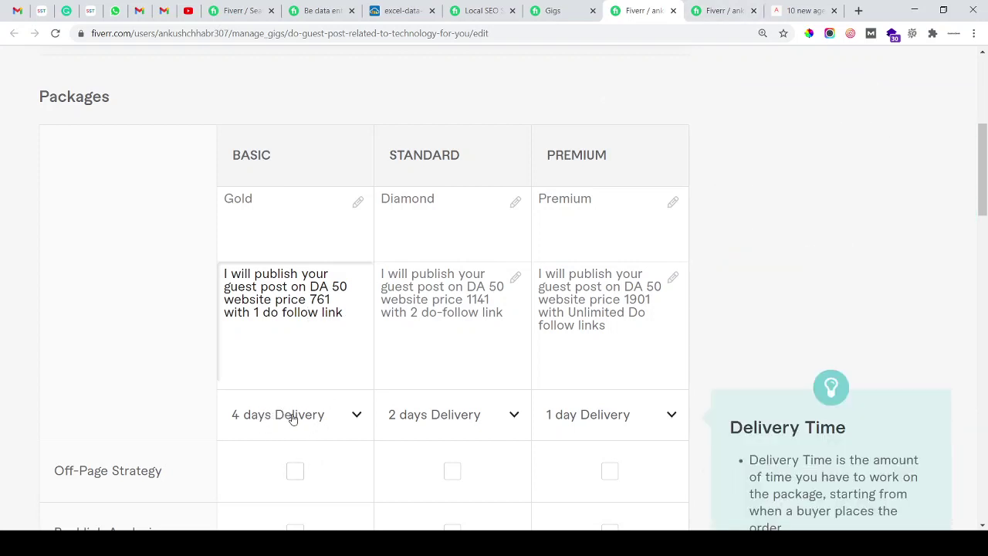
scroll(298, 415, down, 1)
scroll(303, 350, up, 1)
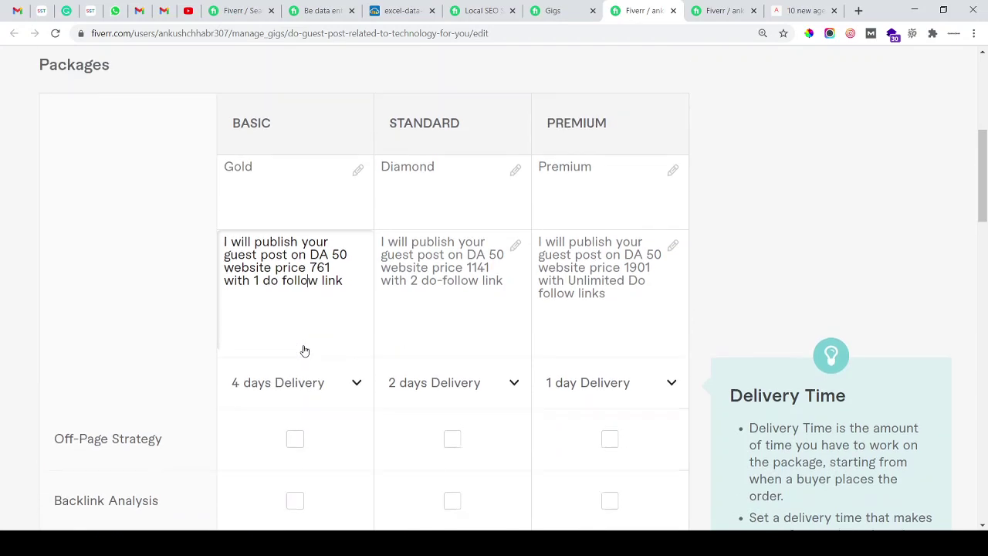
double_click(408, 198)
click(435, 309)
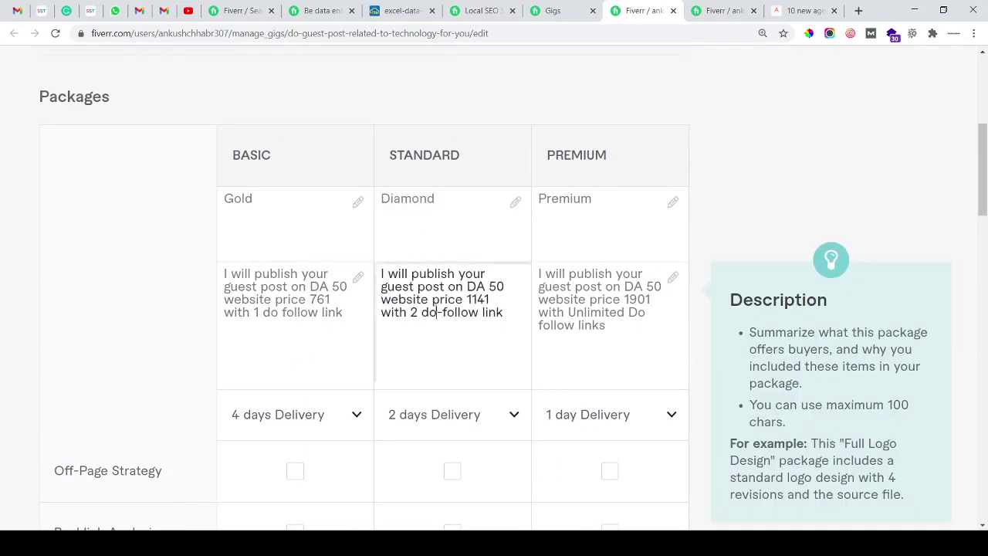
click(474, 325)
double_click(478, 300)
click(457, 320)
scroll(445, 352, down, 1)
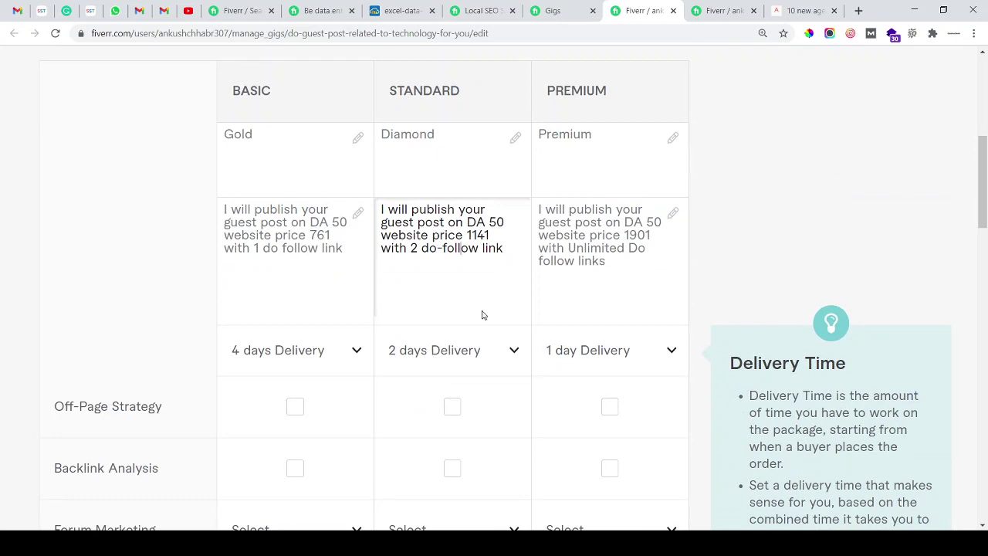
Step: Review the Premium package's description, including its price and do-follow links, and the package options beneath it
click(607, 206)
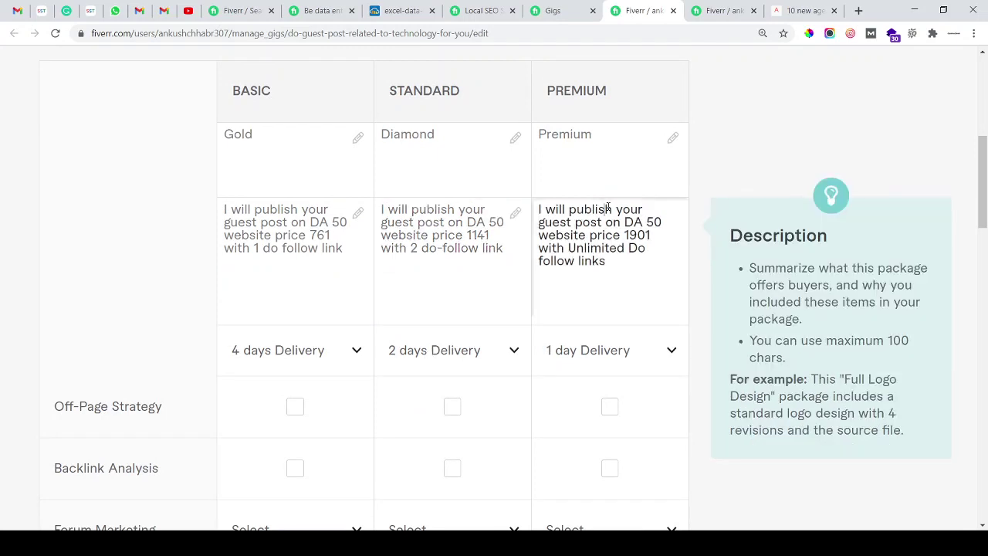
double_click(640, 240)
click(611, 261)
double_click(600, 259)
click(584, 261)
scroll(601, 271, down, 3)
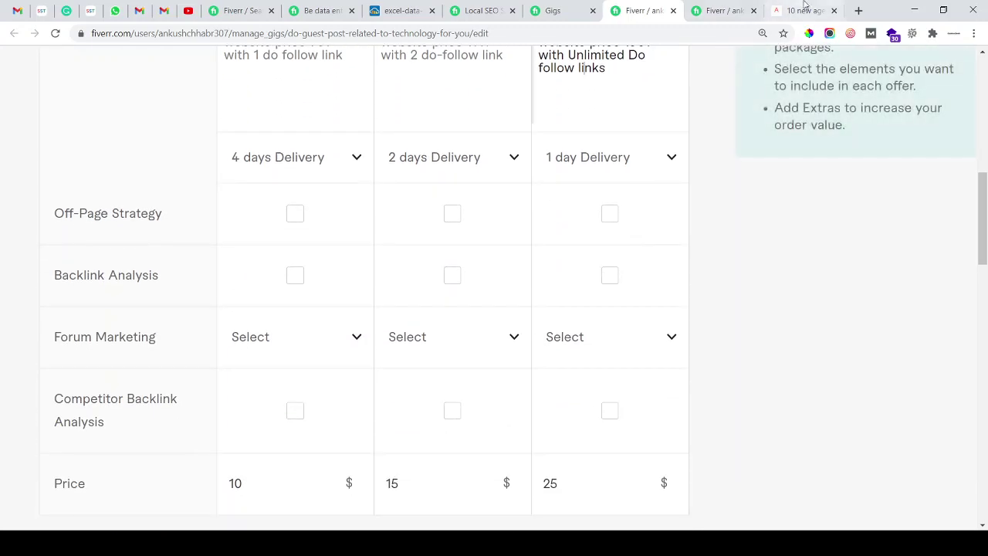
Step: Check the blog article's web address and return to the gig's pricing form
click(807, 10)
click(591, 37)
click(641, 10)
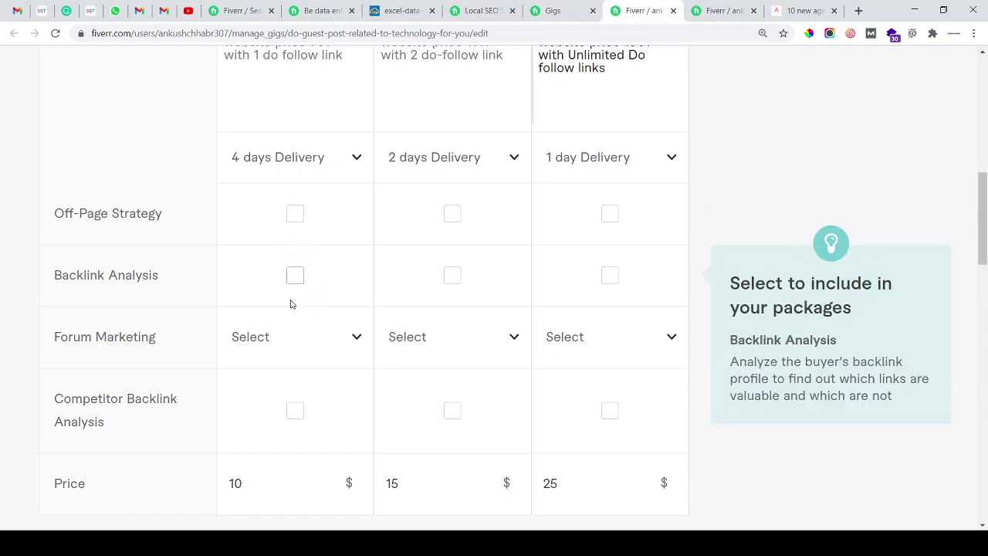
Step: Try including Off-Page Strategy in the Basic package and raising its price, and set the price back to 10
click(294, 216)
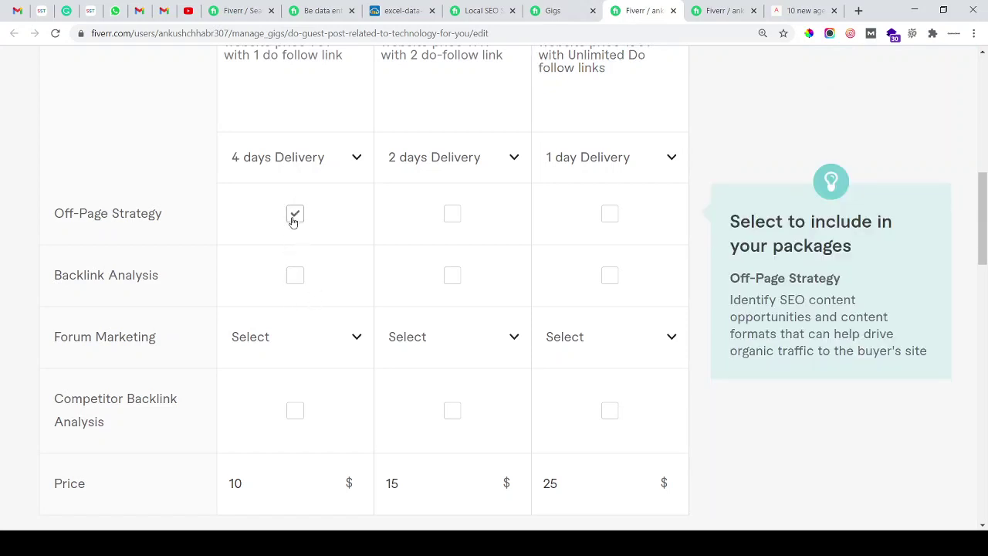
scroll(443, 287, down, 2)
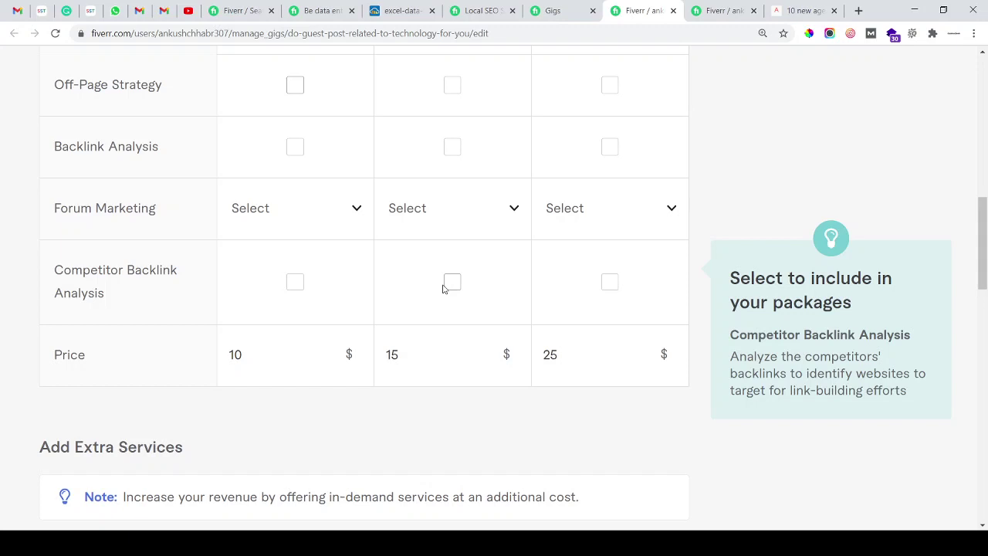
scroll(444, 287, down, 1)
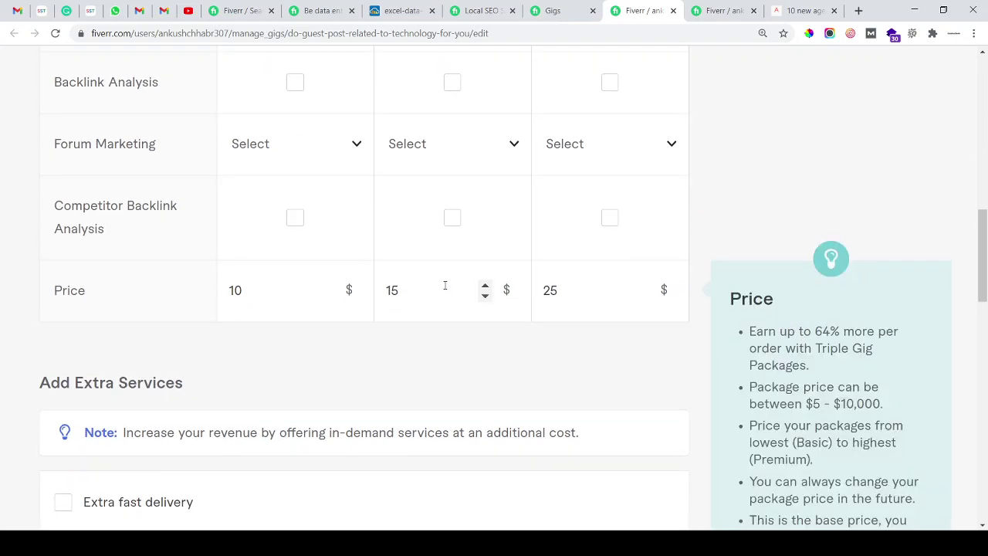
scroll(446, 284, up, 3)
scroll(433, 287, down, 3)
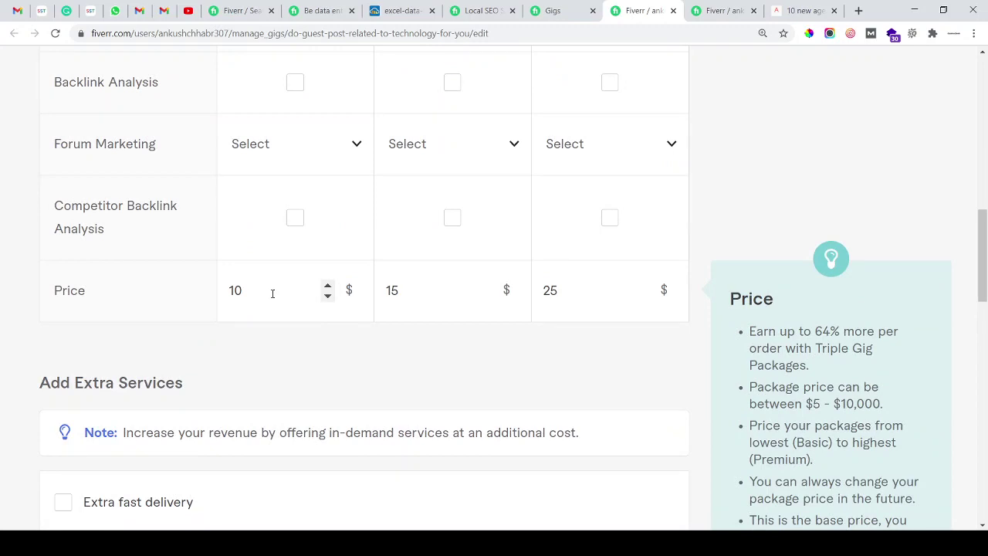
click(327, 286)
click(328, 298)
Step: Compare the prices quoted in the package descriptions with the amounts in the Price row
scroll(327, 301, up, 5)
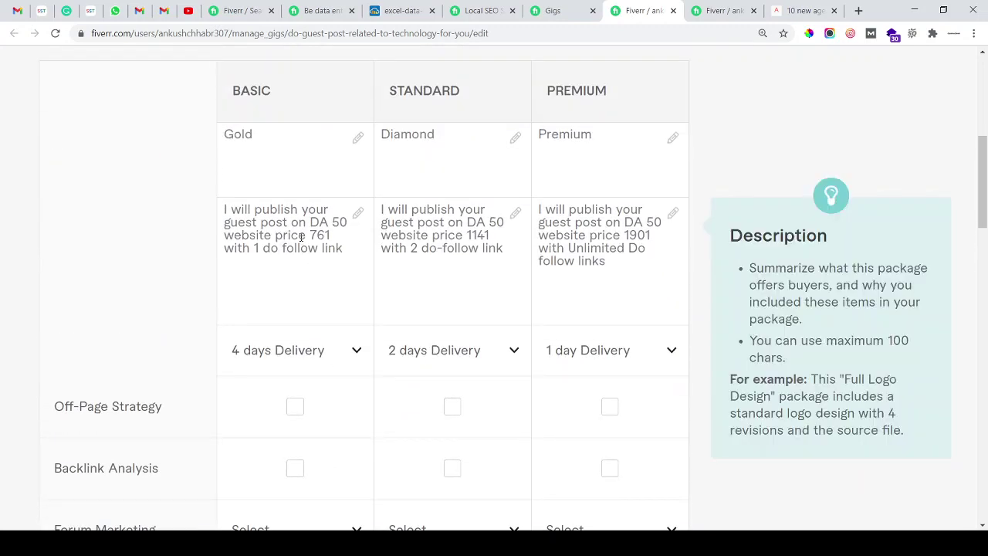
double_click(299, 236)
double_click(318, 237)
scroll(313, 285, down, 5)
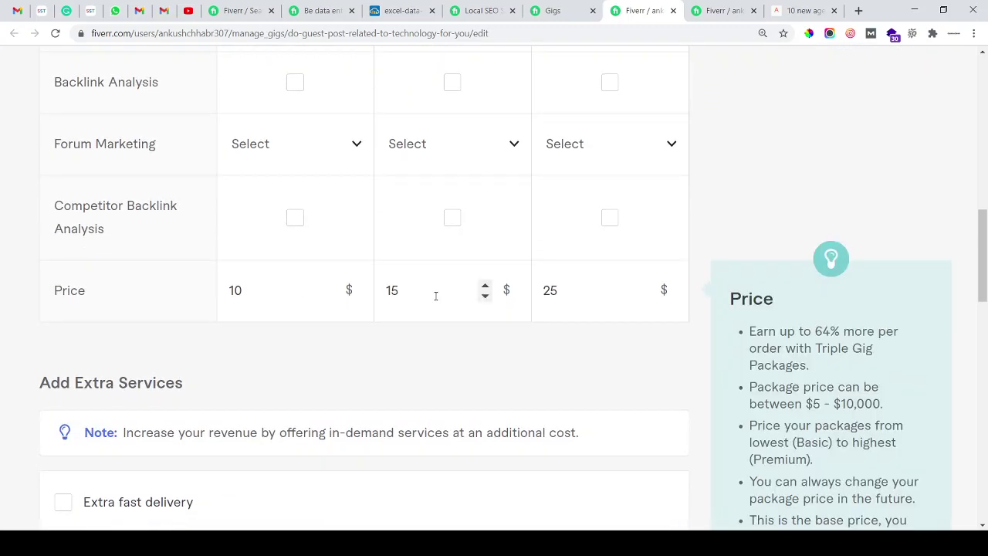
scroll(581, 298, up, 8)
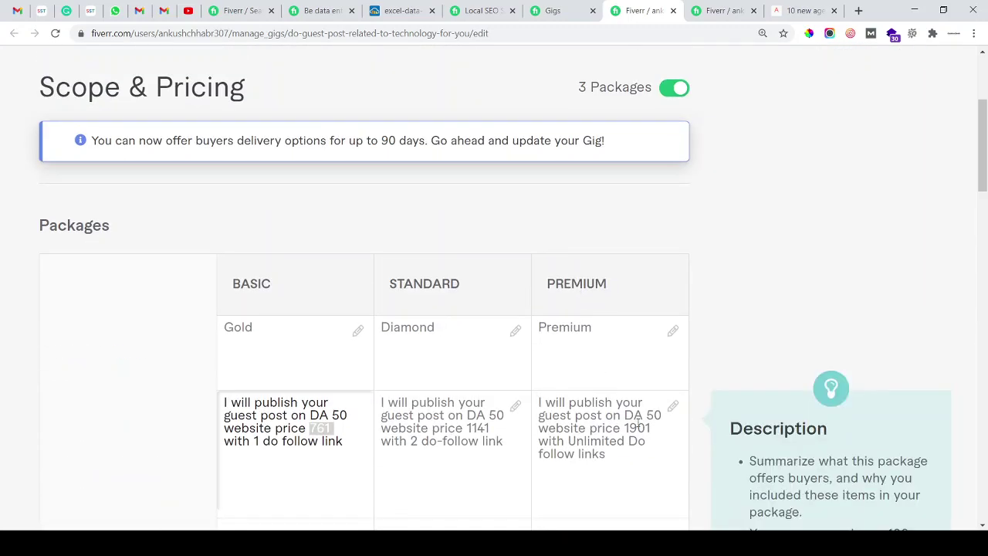
scroll(498, 351, down, 8)
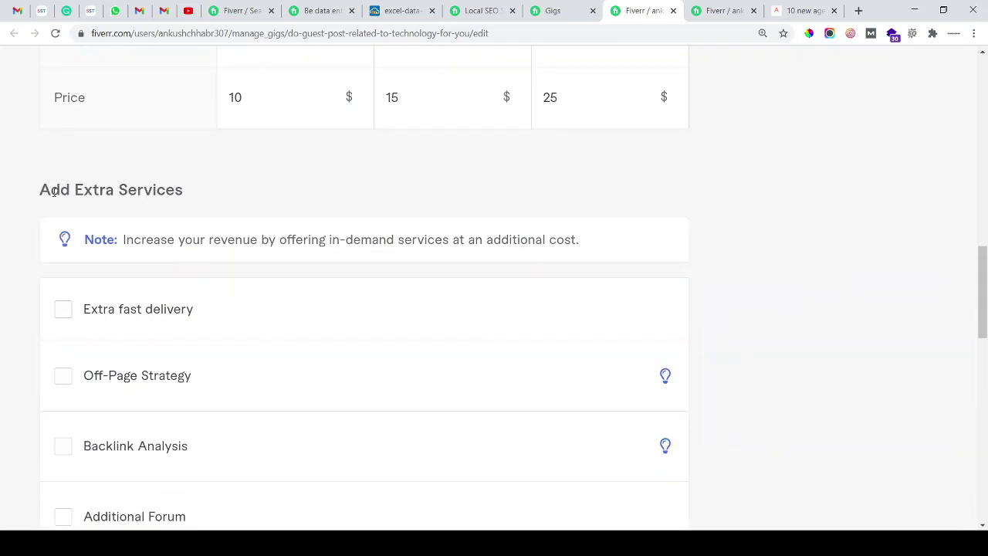
Step: Look over the extra services, try selecting Backlink Analysis and deselect it again
drag(54, 192, 153, 191)
click(154, 190)
mouse_move(221, 335)
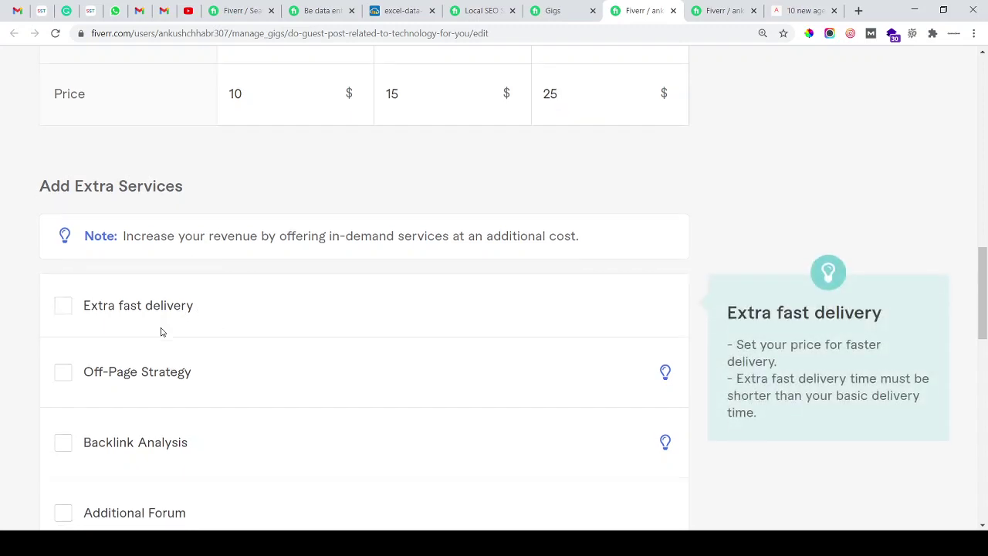
scroll(159, 331, down, 2)
click(63, 318)
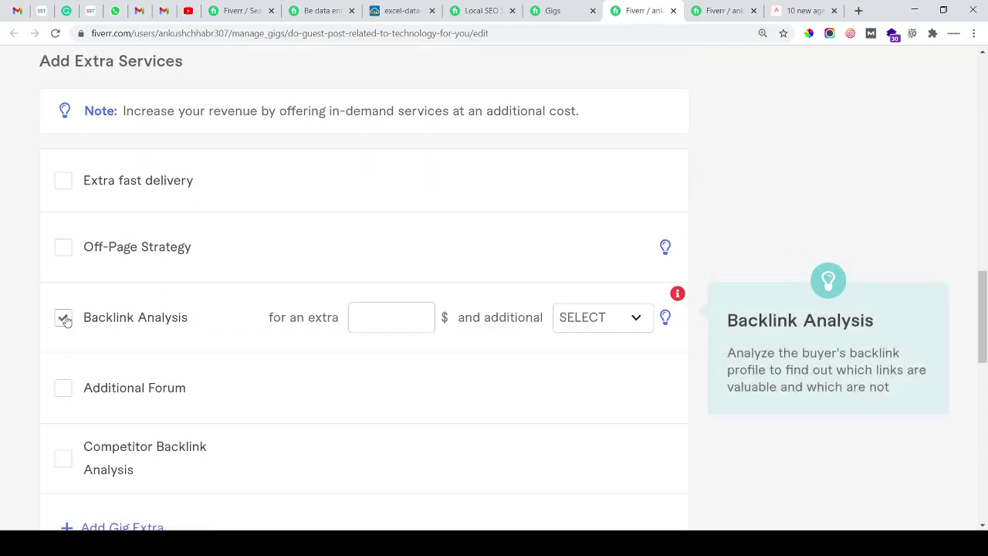
click(64, 319)
scroll(254, 289, down, 3)
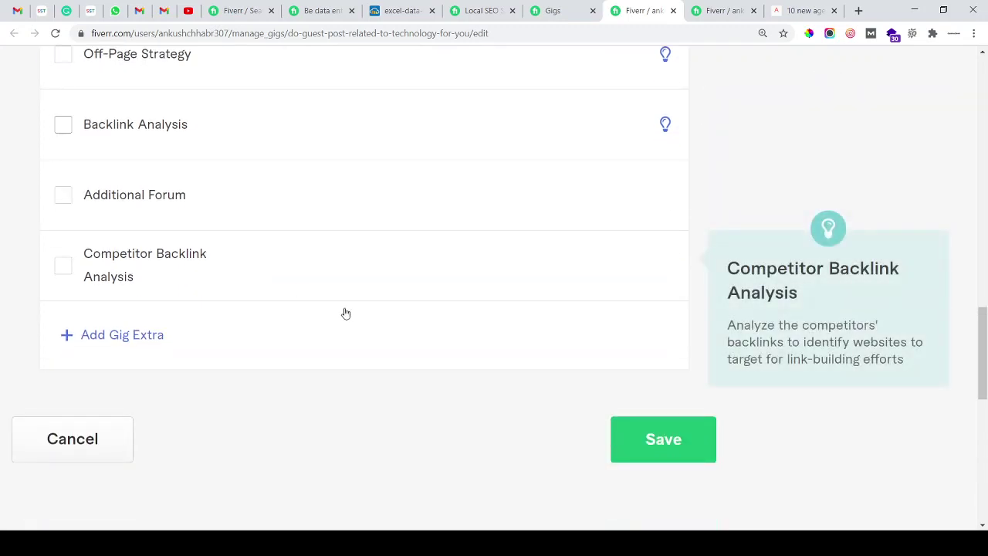
Step: Save the pricing changes and open the gig's Description & FAQ section
click(634, 440)
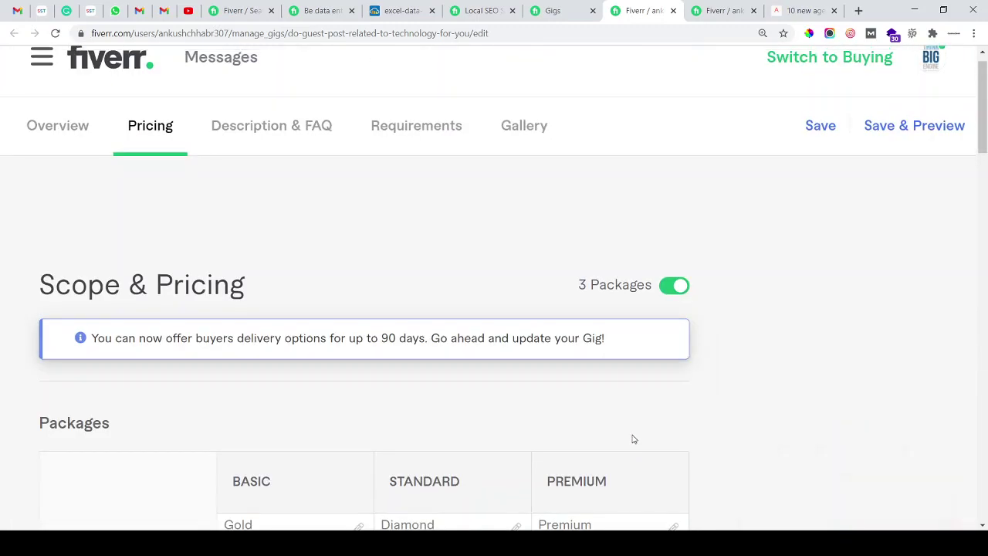
click(270, 146)
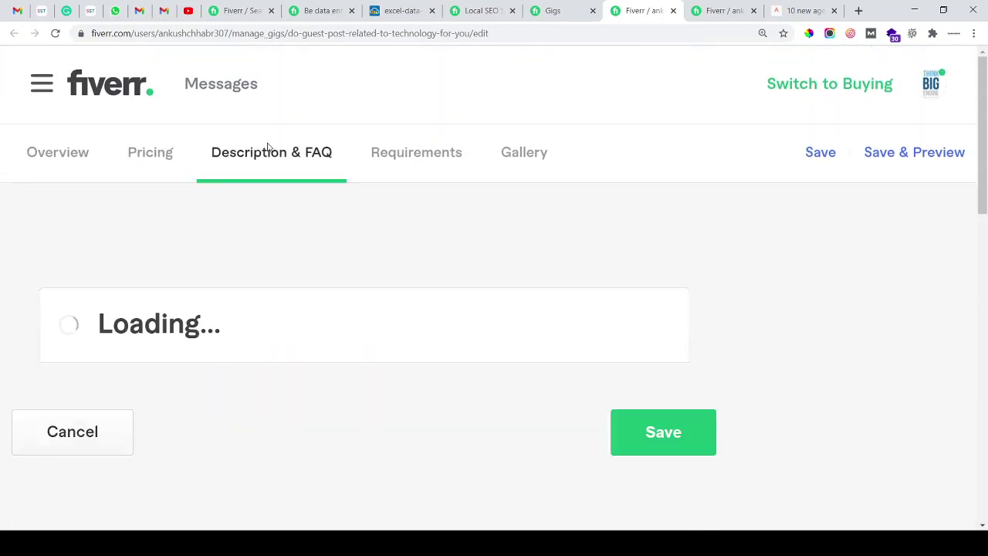
scroll(382, 224, down, 3)
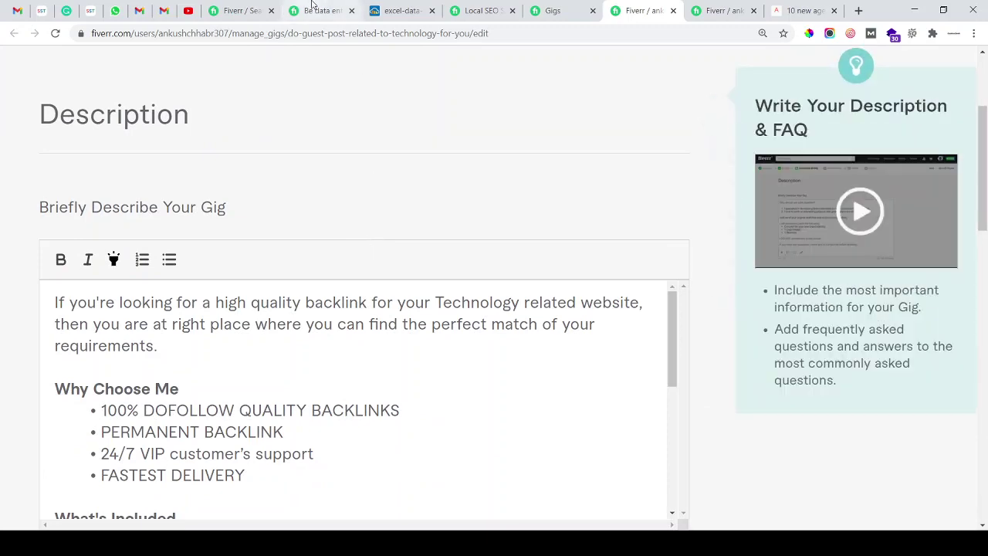
Step: Read the About This Gig text on the data entry gig page and return to the description form
click(313, 10)
scroll(275, 243, down, 10)
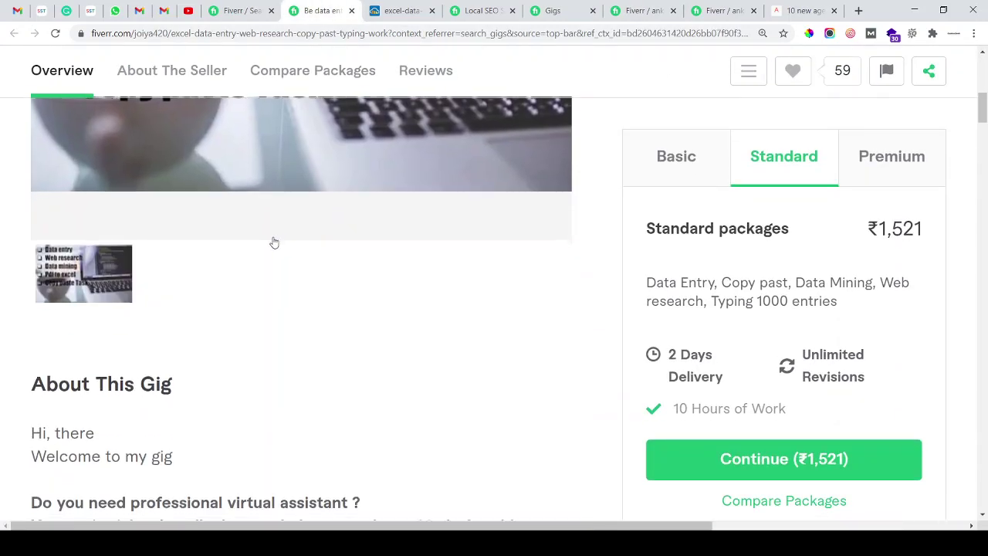
scroll(140, 232, down, 1)
drag(48, 115, 264, 327)
click(386, 202)
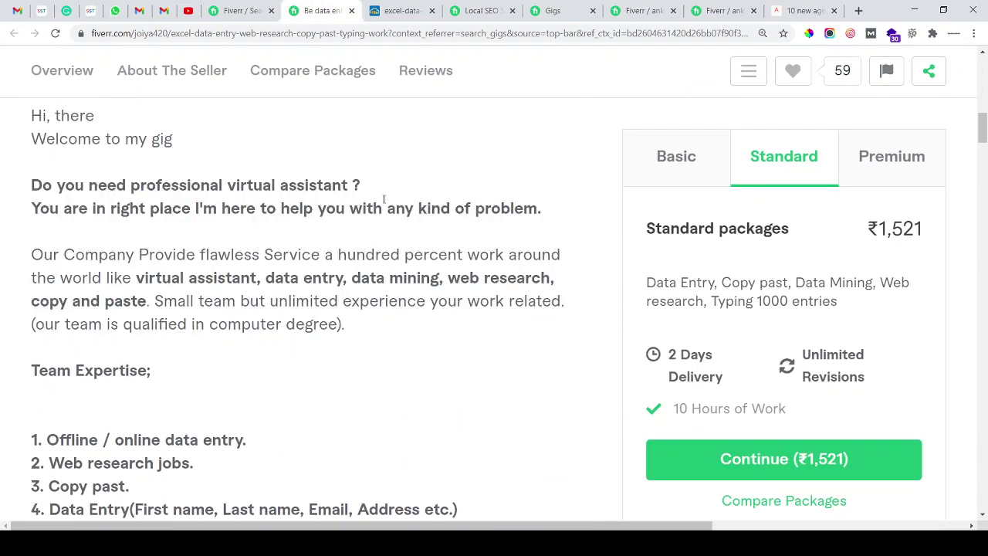
click(617, 6)
Step: Review the opening paragraph of the gig description about backlinks for technology related websites
scroll(247, 348, up, 2)
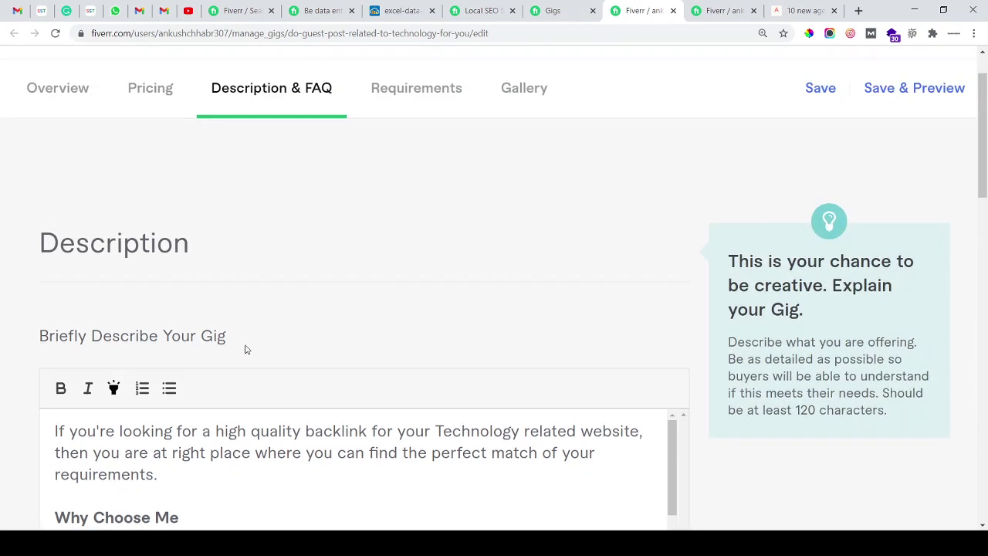
scroll(275, 260, down, 1)
scroll(276, 260, down, 1)
double_click(138, 323)
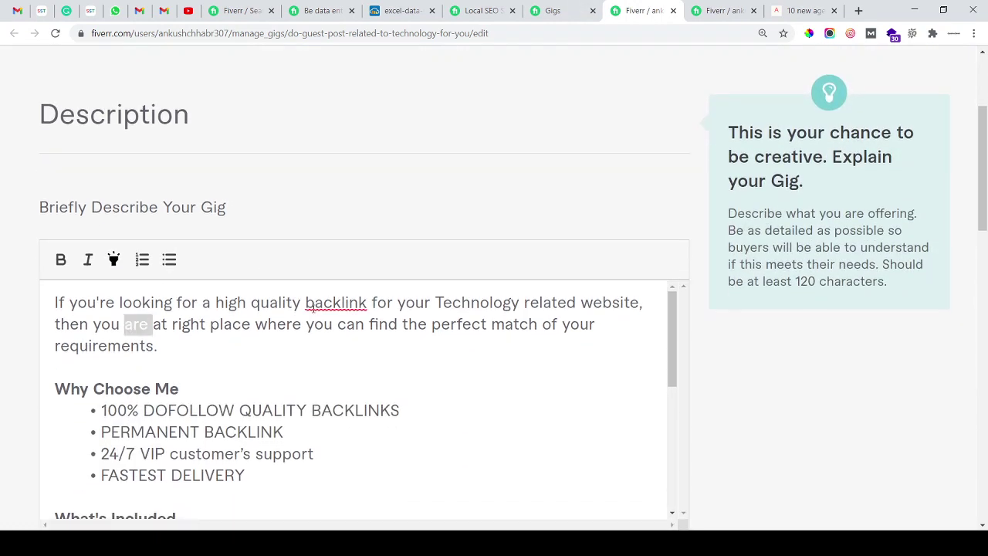
double_click(336, 302)
double_click(481, 302)
double_click(552, 302)
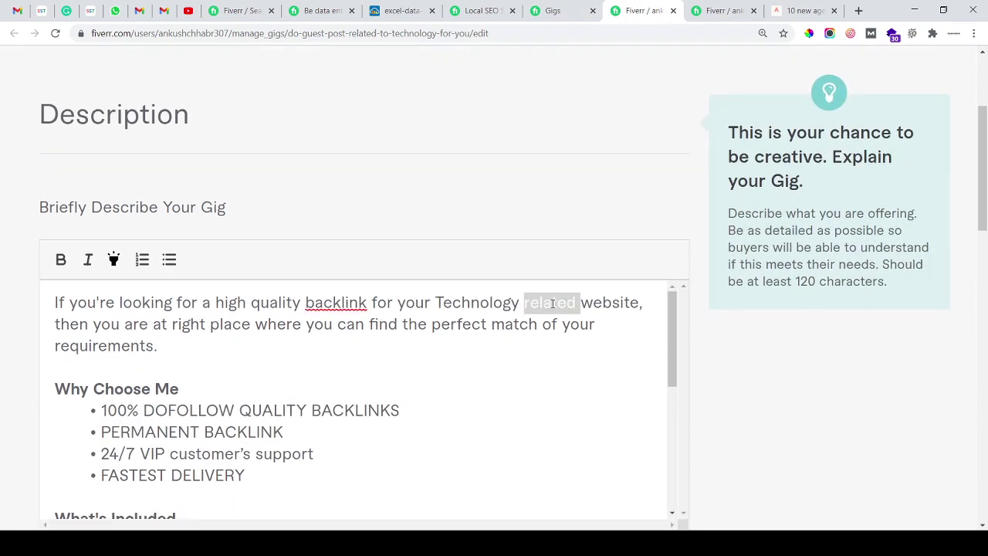
click(142, 324)
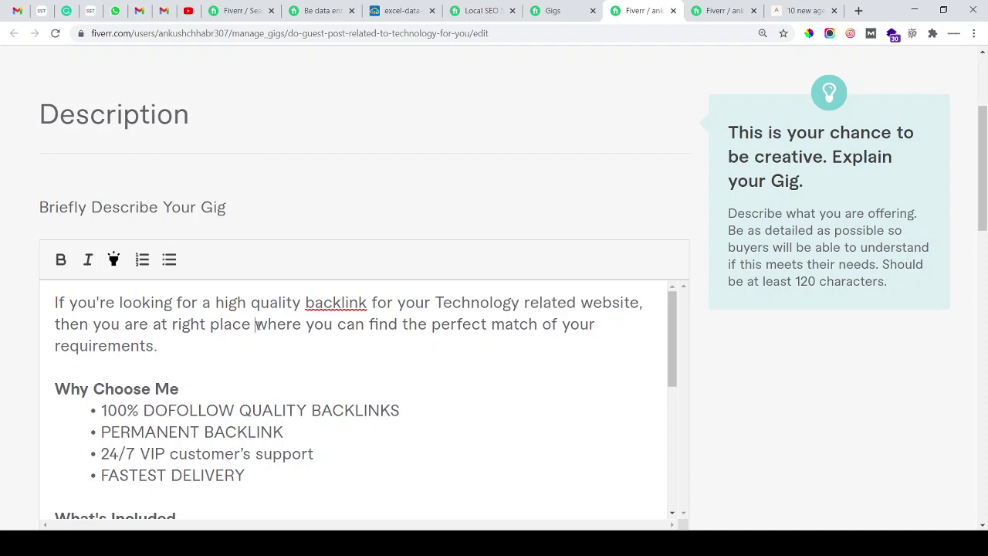
Step: Change DOFOLLOW to DO-FOLLOW in the first bullet under Why Choose Me in the gig description
scroll(379, 308, down, 2)
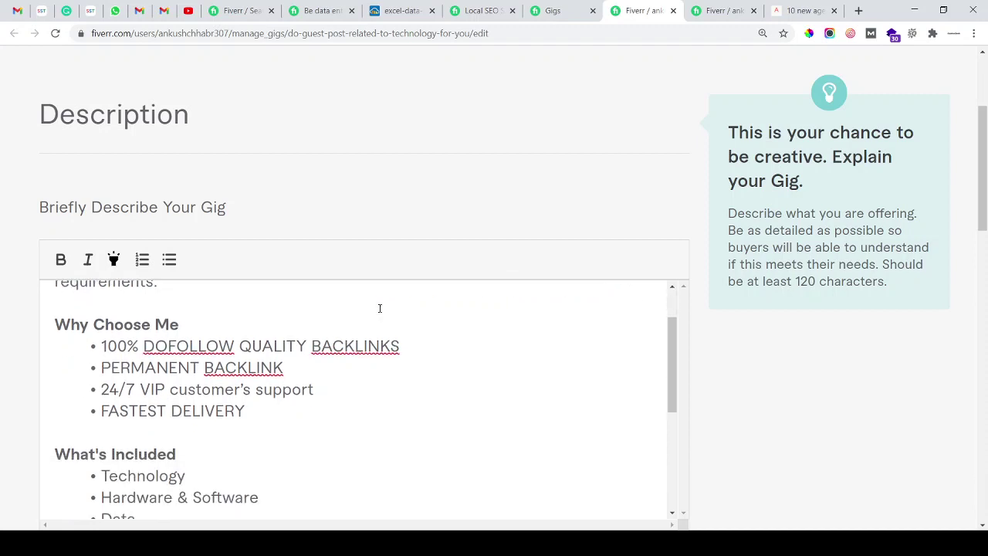
scroll(270, 329, up, 1)
click(170, 345)
text(-)
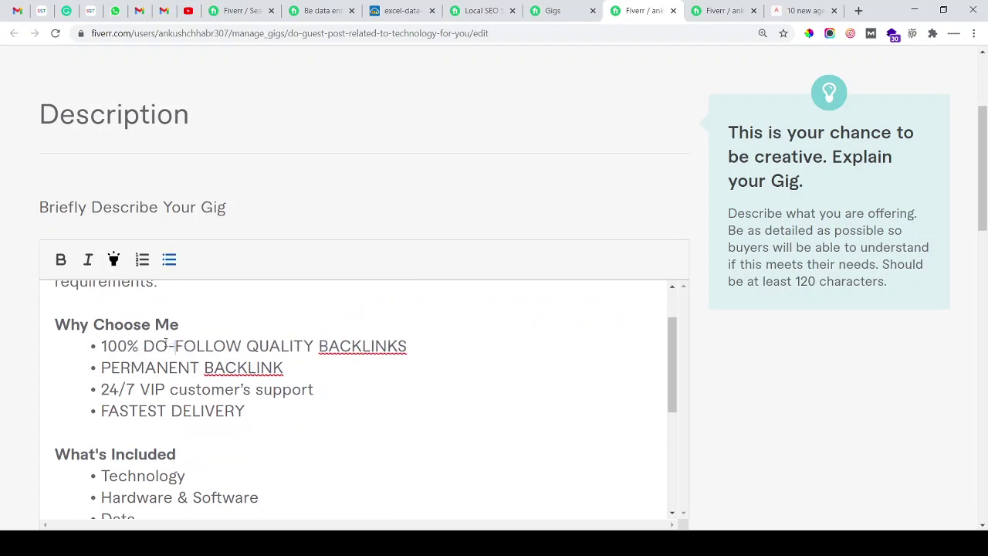
Step: Change BACKLINKS to BACK-LINKS and BACKLINK to BACK-LINK in the first two bullets under Why Choose Me
click(363, 346)
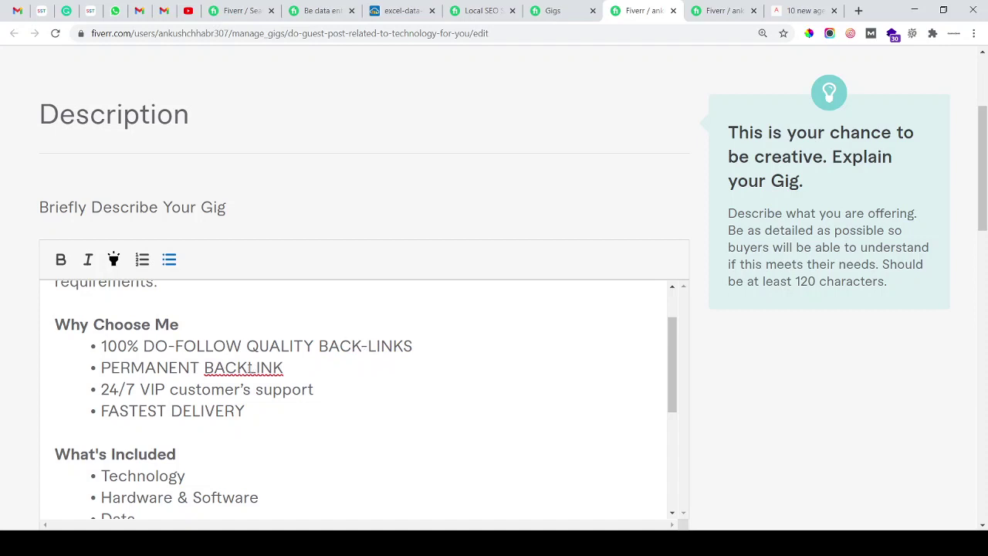
click(249, 368)
text(-)
Step: Compare the data entry gig's description with the topic list and closing lines of the technology gig's description
scroll(250, 369, down, 5)
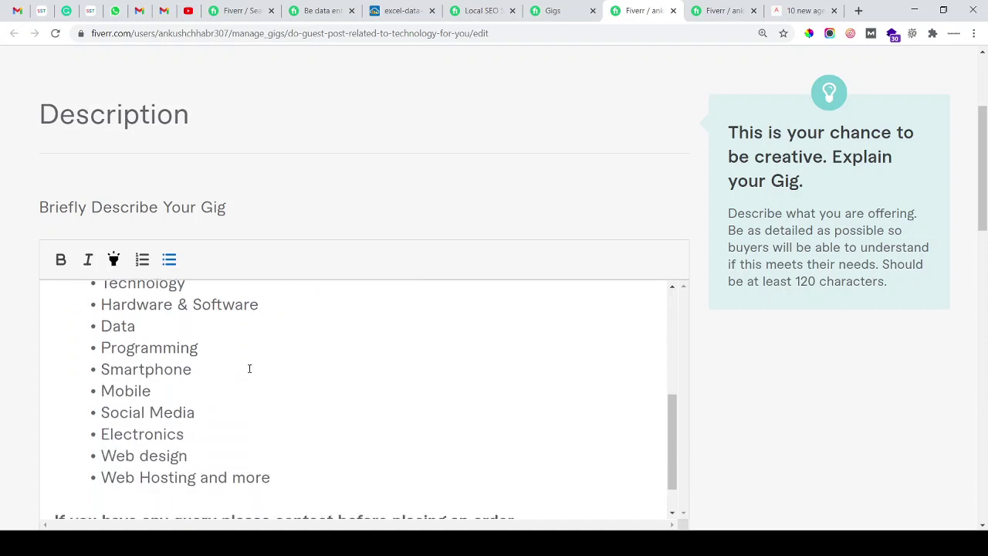
click(320, 10)
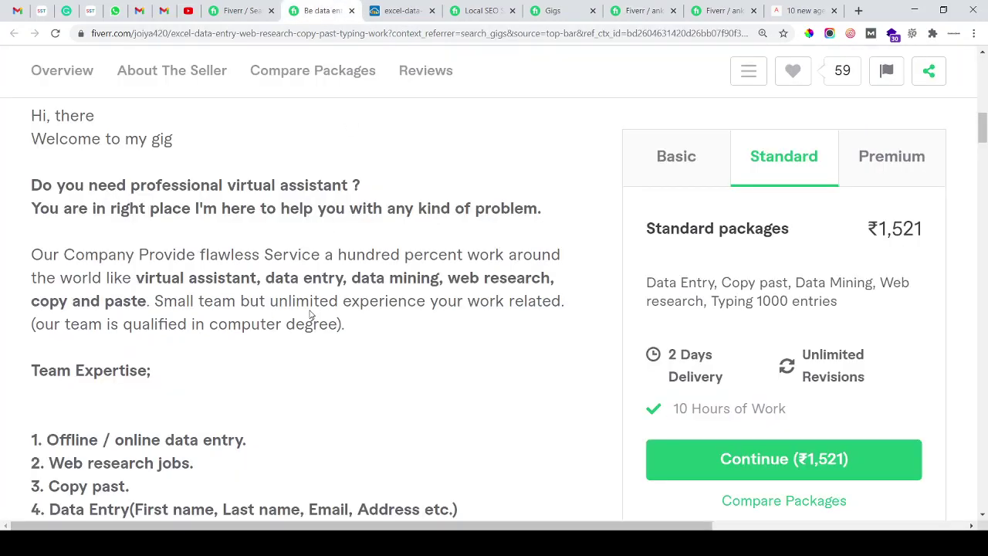
scroll(308, 322, up, 3)
scroll(304, 325, down, 3)
click(710, 10)
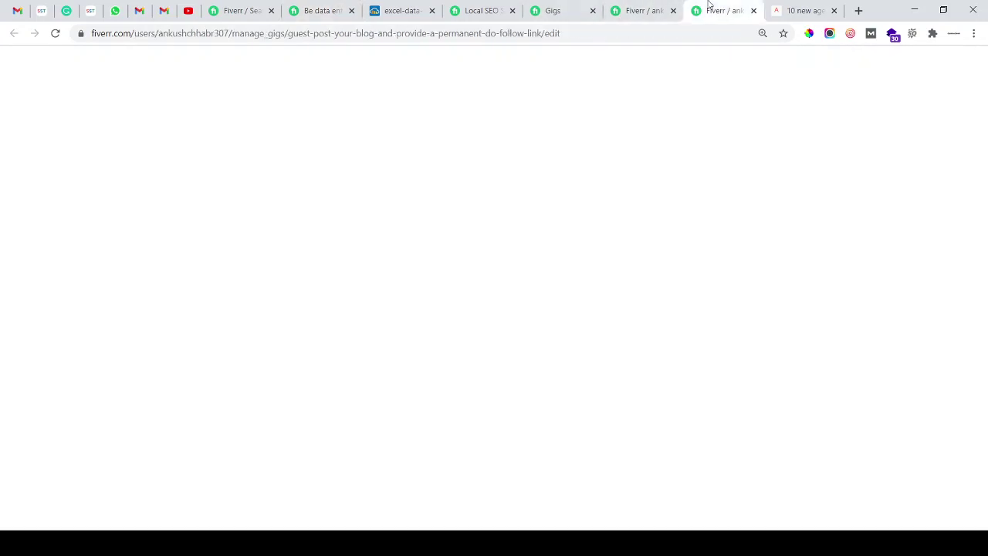
click(641, 10)
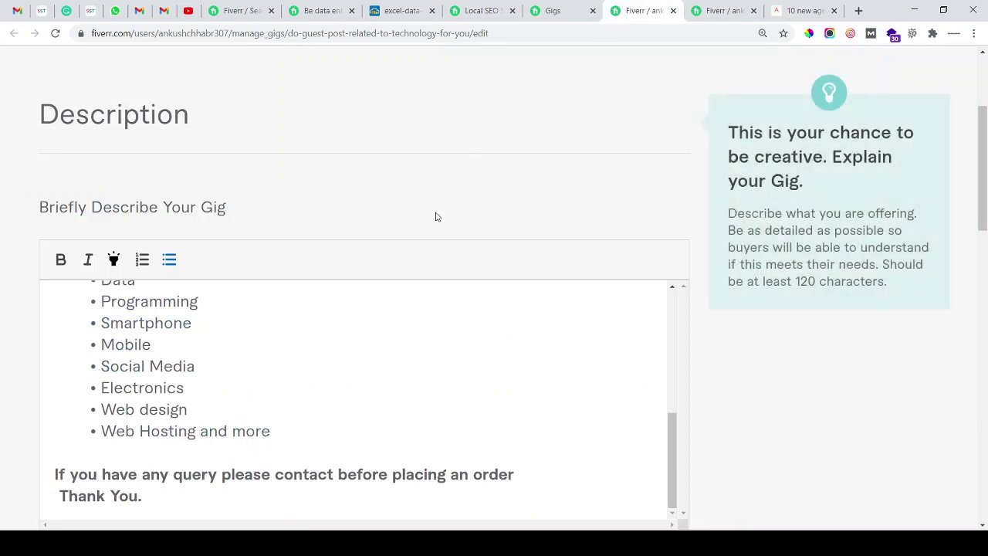
scroll(358, 366, down, 1)
drag(270, 369, 118, 330)
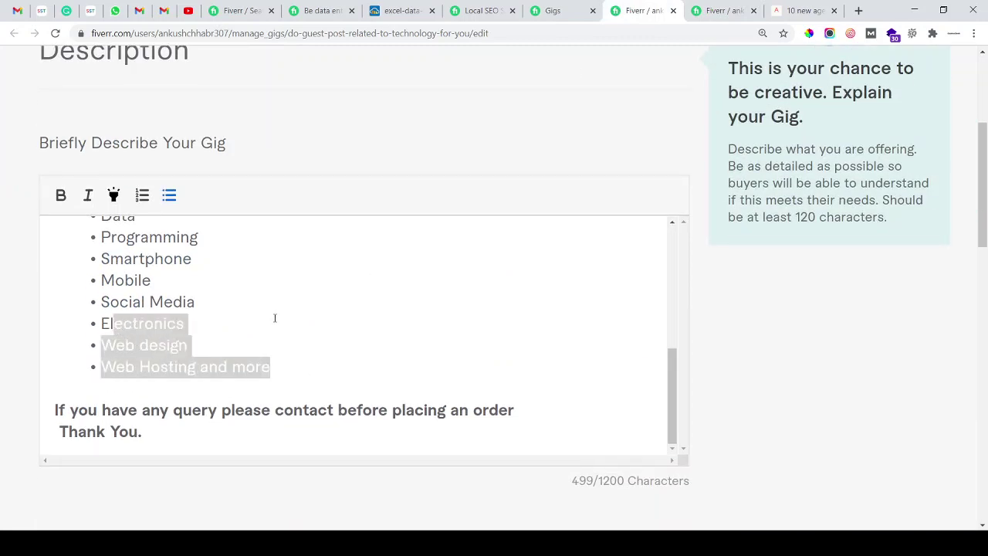
scroll(274, 318, down, 1)
Step: Remove the leading space before the closing "Thank You." and insert a blank line above it
click(56, 362)
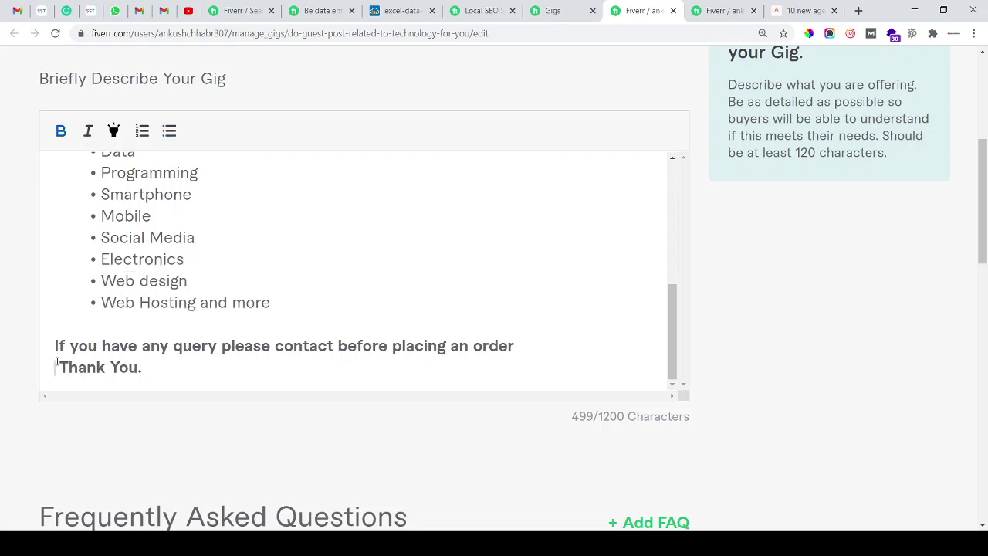
key(BackSpace)
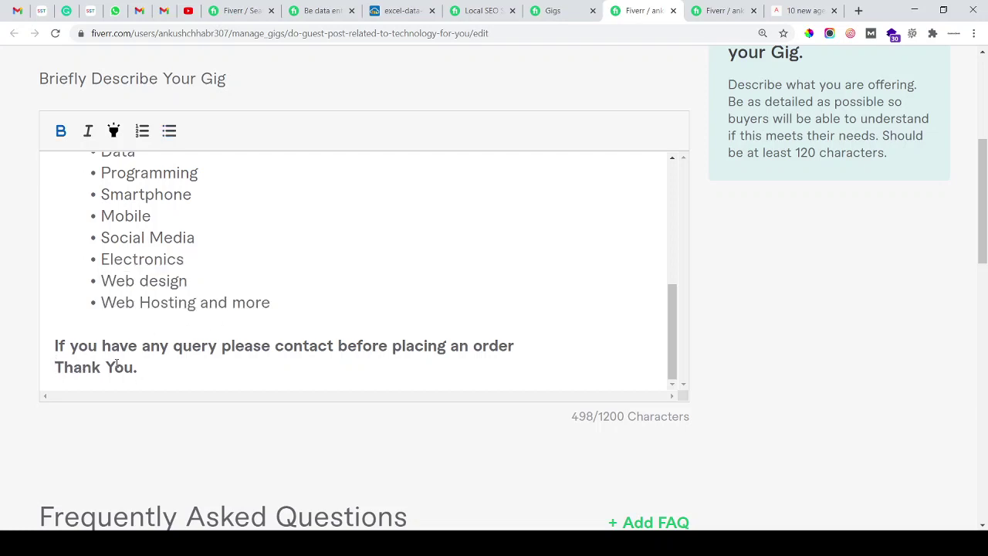
click(370, 352)
key(Return)
Step: Highlight the "Why Choose Me" heading in the gig description
scroll(527, 339, up, 5)
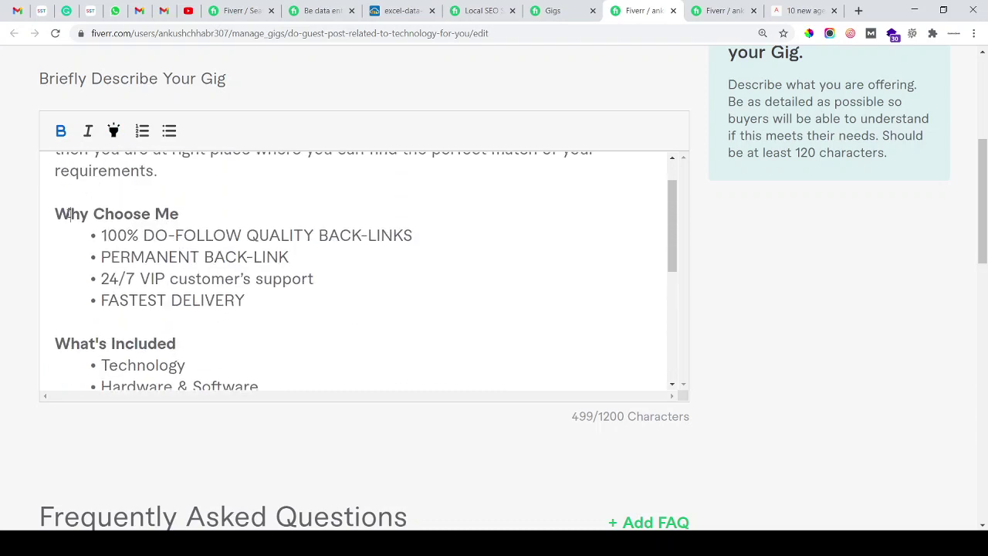
drag(70, 215, 182, 216)
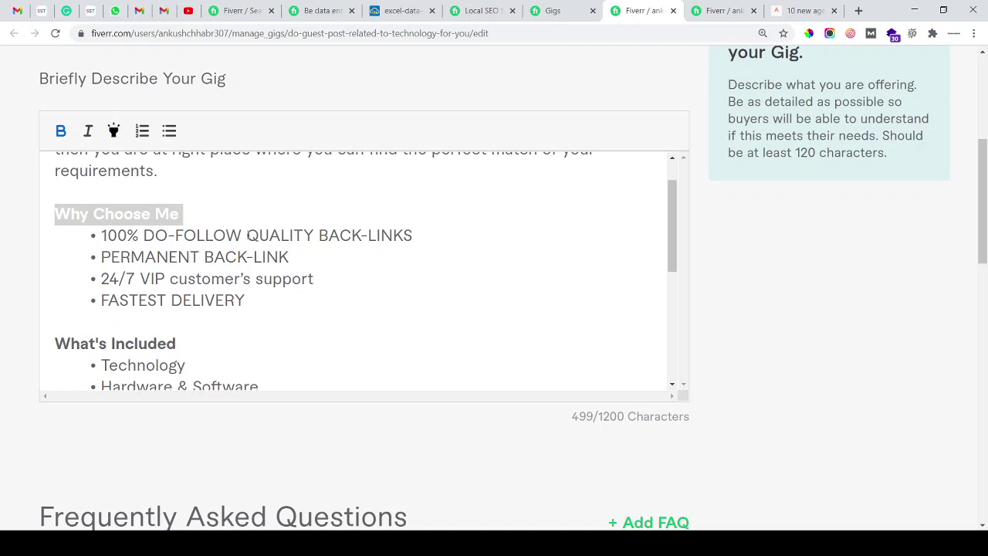
click(113, 130)
double_click(124, 214)
click(178, 257)
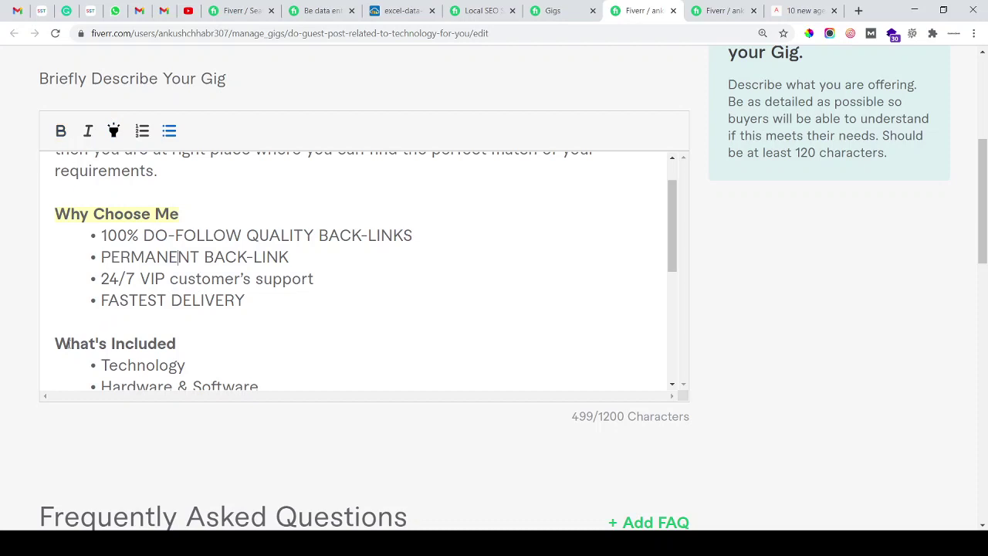
triple_click(68, 345)
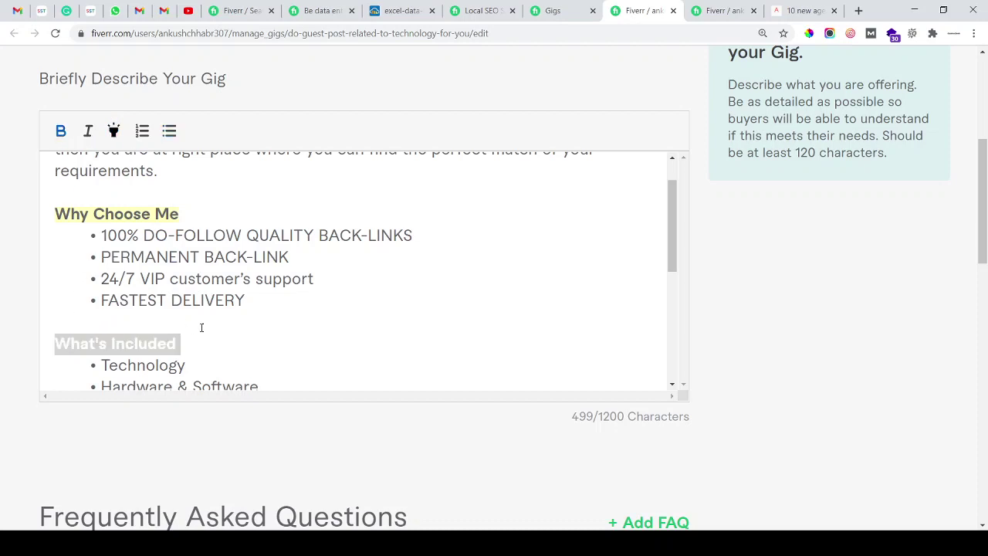
click(263, 311)
Step: Highlight the line "If you have any query please contact before placing an order" in the gig description
scroll(247, 304, down, 5)
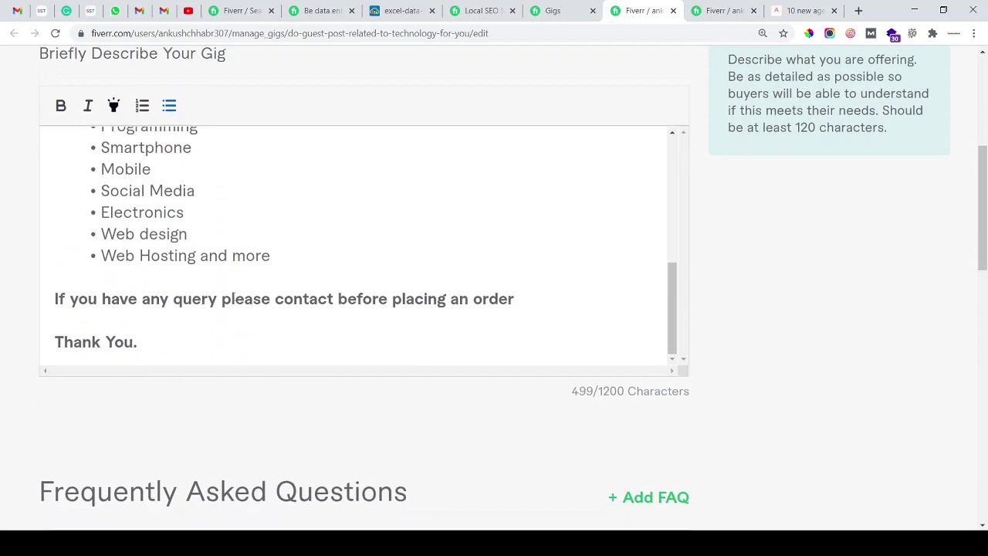
triple_click(138, 259)
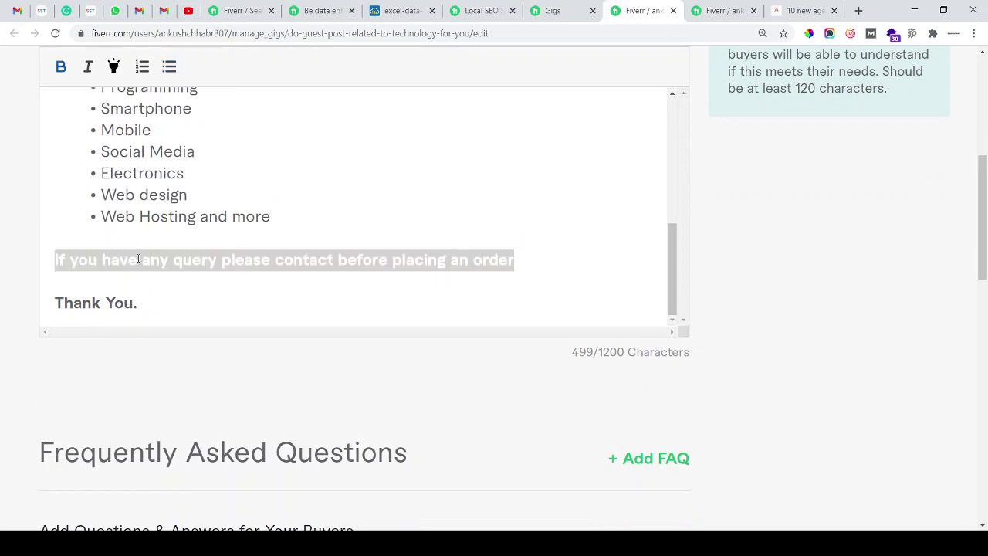
click(113, 65)
click(294, 260)
Step: Examine the Frequently Asked Questions section below the gig description
scroll(249, 305, down, 2)
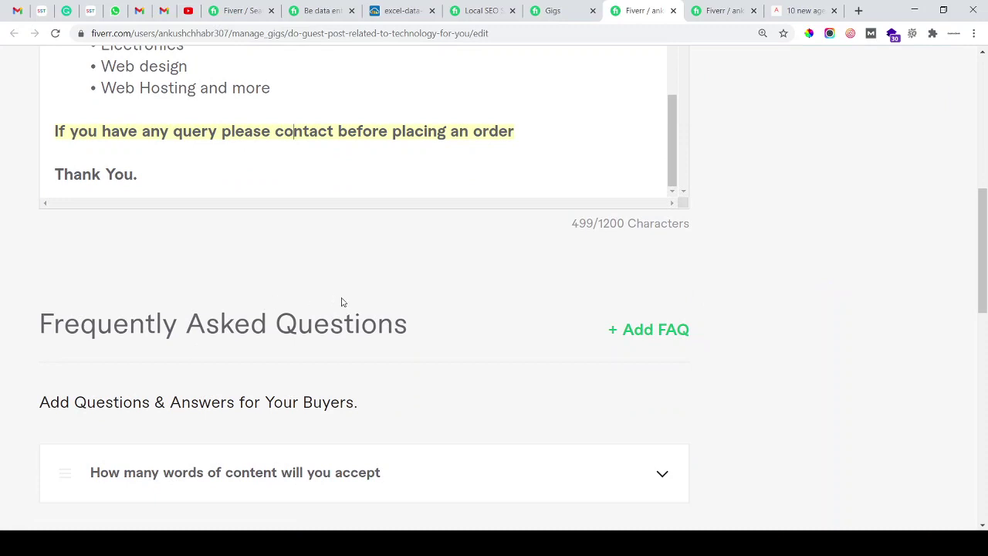
scroll(438, 310, down, 1)
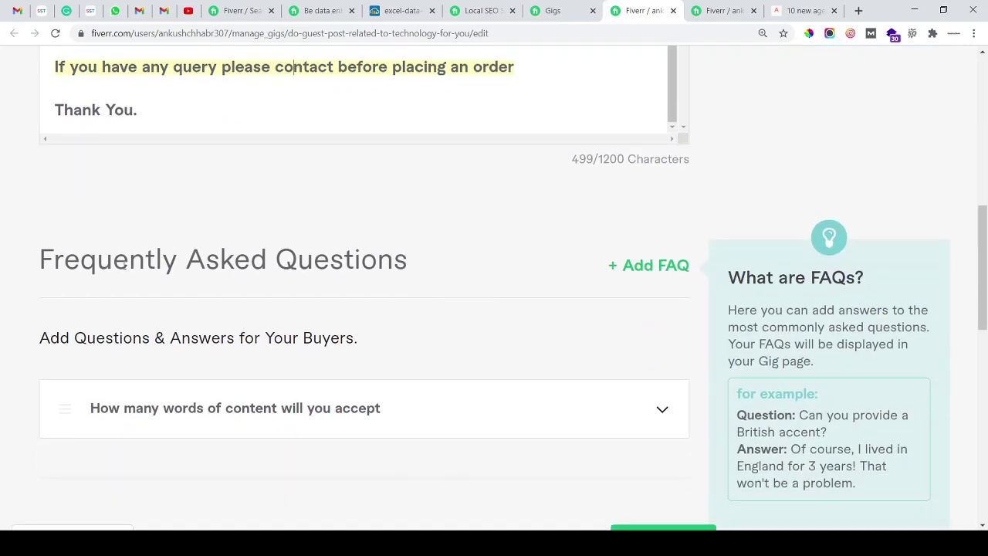
drag(44, 263, 97, 262)
click(388, 264)
drag(428, 267, 146, 262)
click(146, 262)
scroll(461, 244, down, 1)
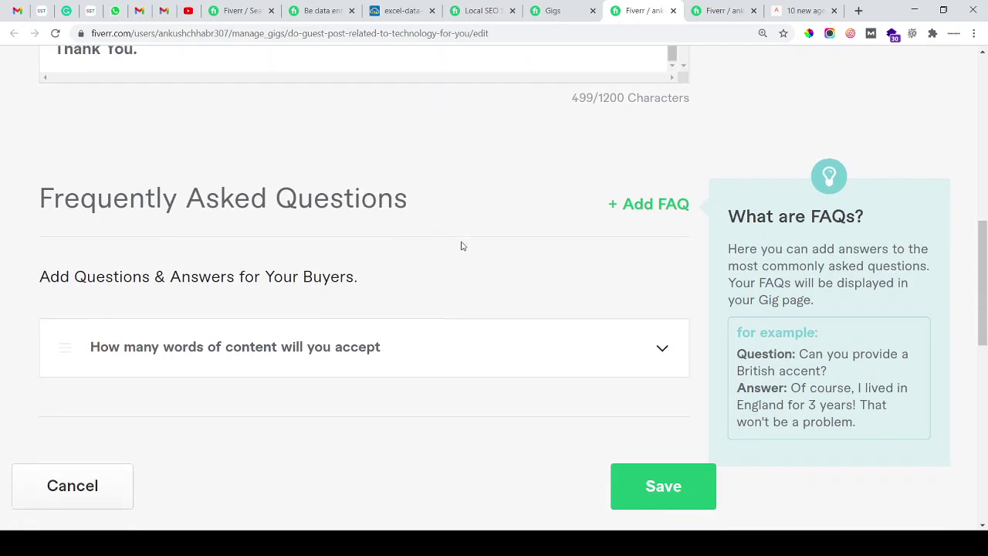
scroll(464, 246, down, 1)
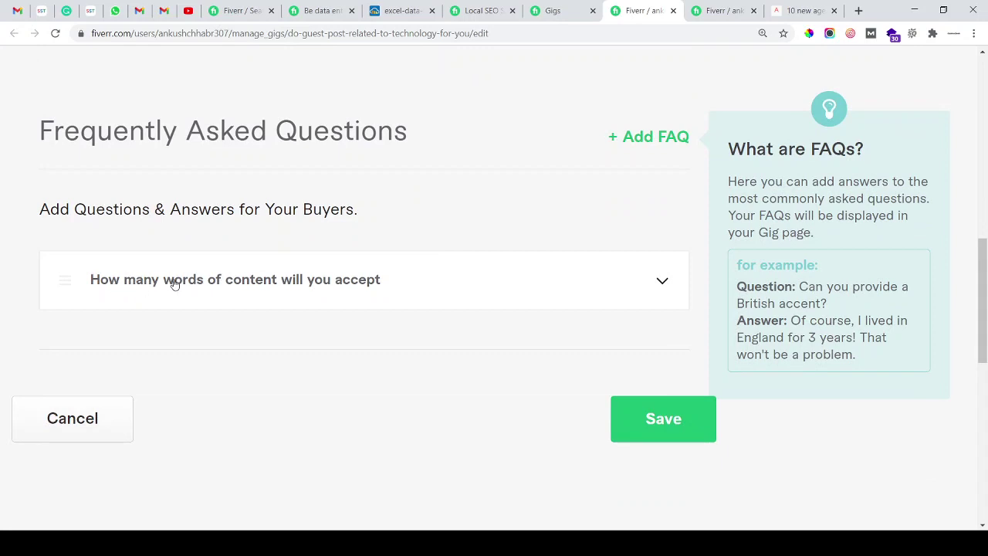
Step: Expand the FAQ "How many words of content will you accept" and review its answer
click(643, 283)
scroll(293, 293, down, 1)
double_click(117, 344)
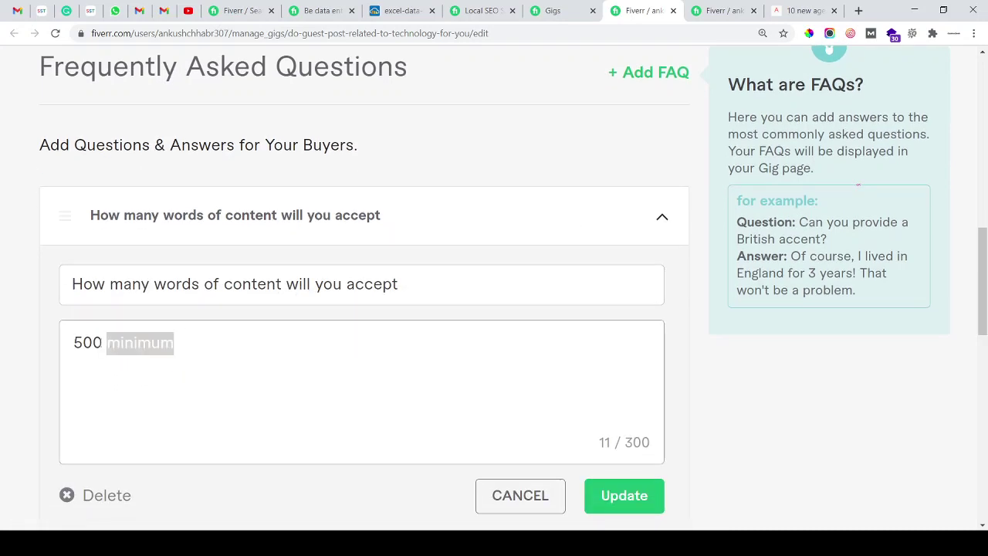
double_click(88, 344)
click(149, 344)
drag(230, 342, 50, 346)
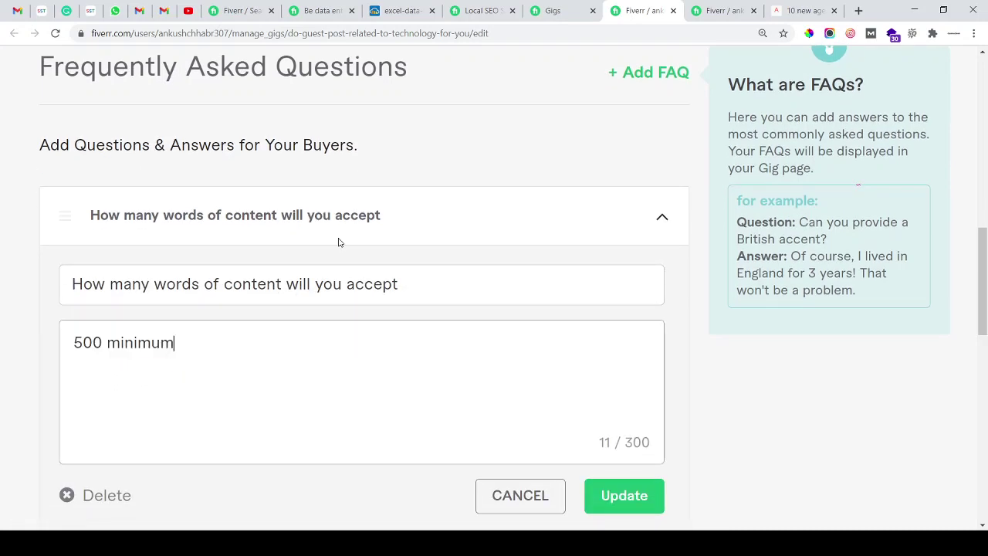
Step: Look through the data entry gig page for an FAQ section and return to the technology gig's form
click(320, 10)
scroll(267, 316, down, 4)
scroll(268, 315, down, 15)
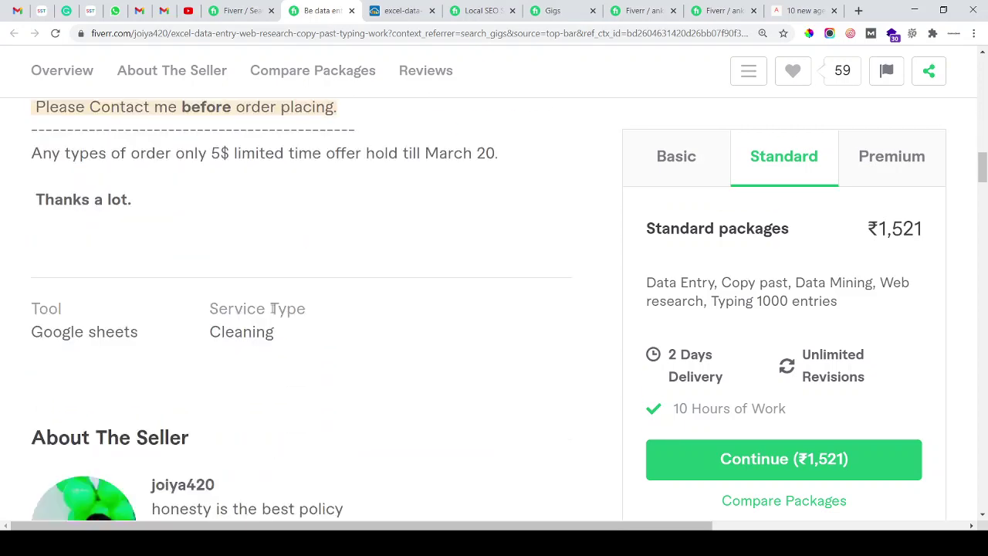
scroll(288, 302, down, 10)
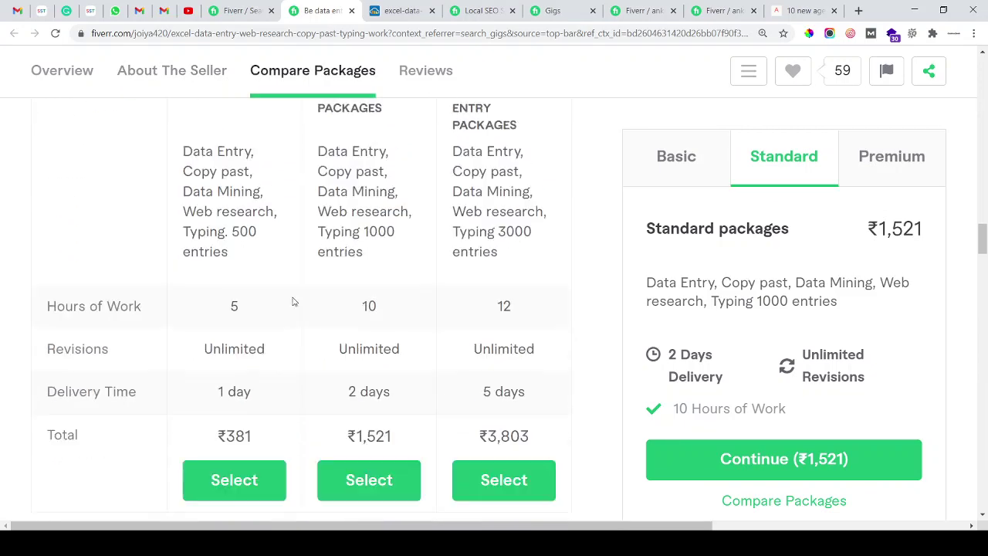
scroll(304, 299, up, 8)
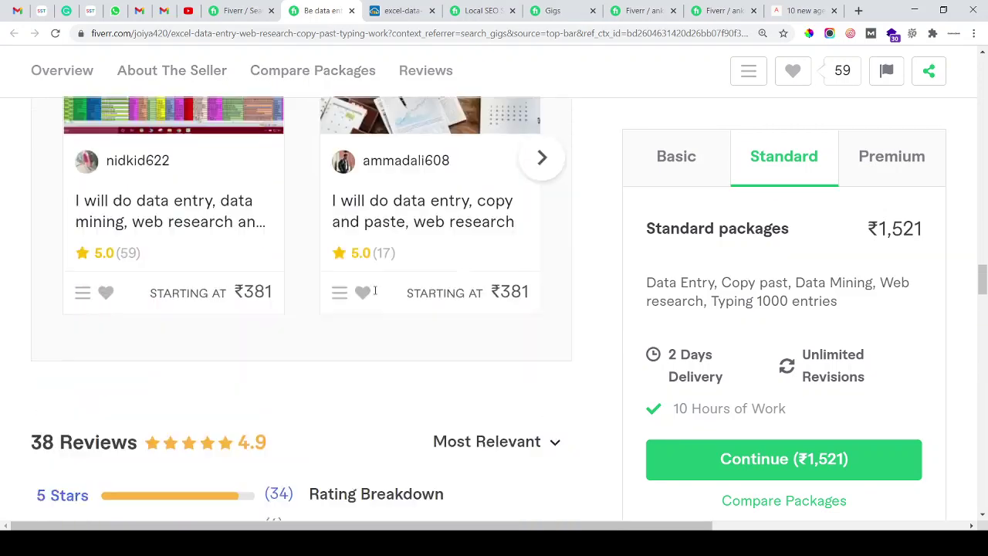
click(724, 10)
click(641, 6)
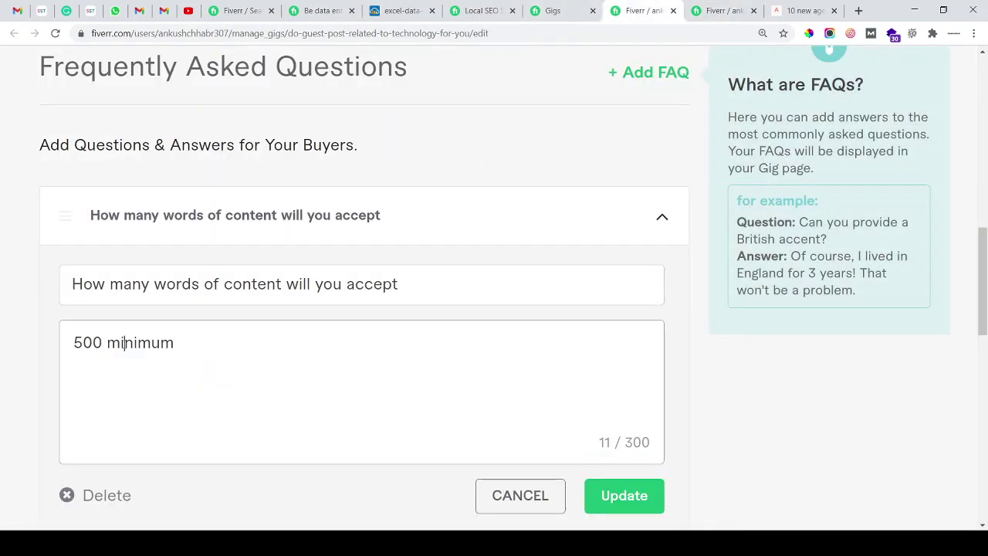
Step: Extend the FAQ answer to "500 minimum Words of Content." and update the FAQ
text(Words of Content)
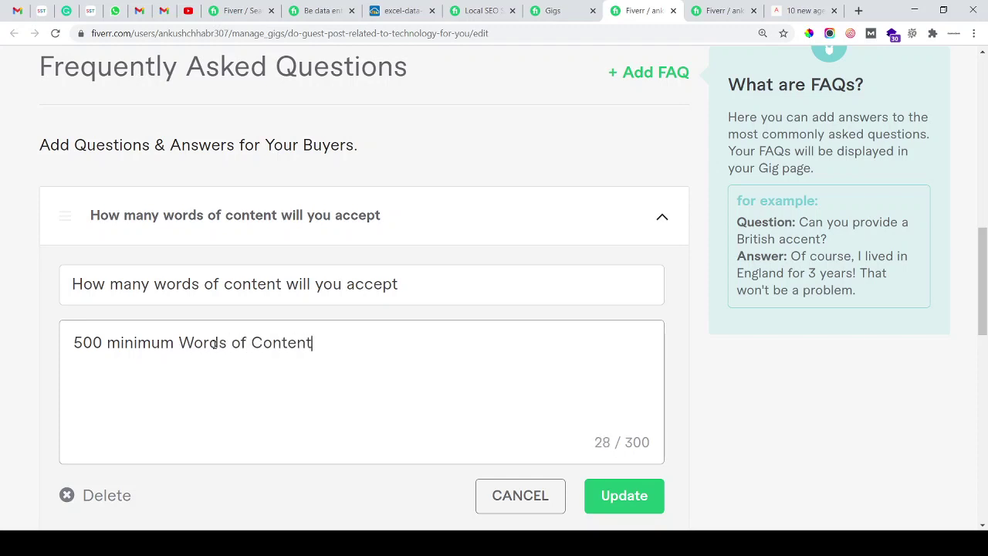
text(.)
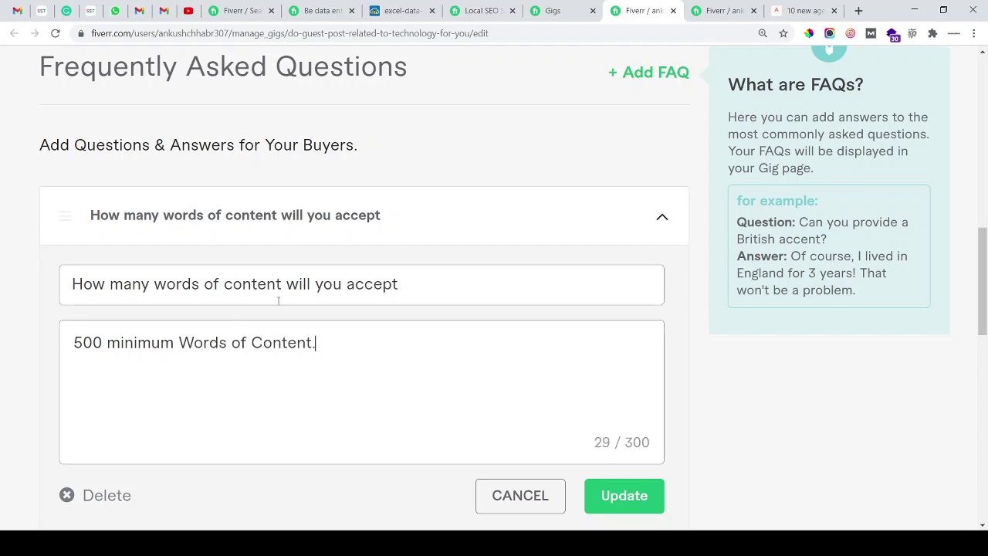
scroll(383, 348, down, 1)
click(633, 427)
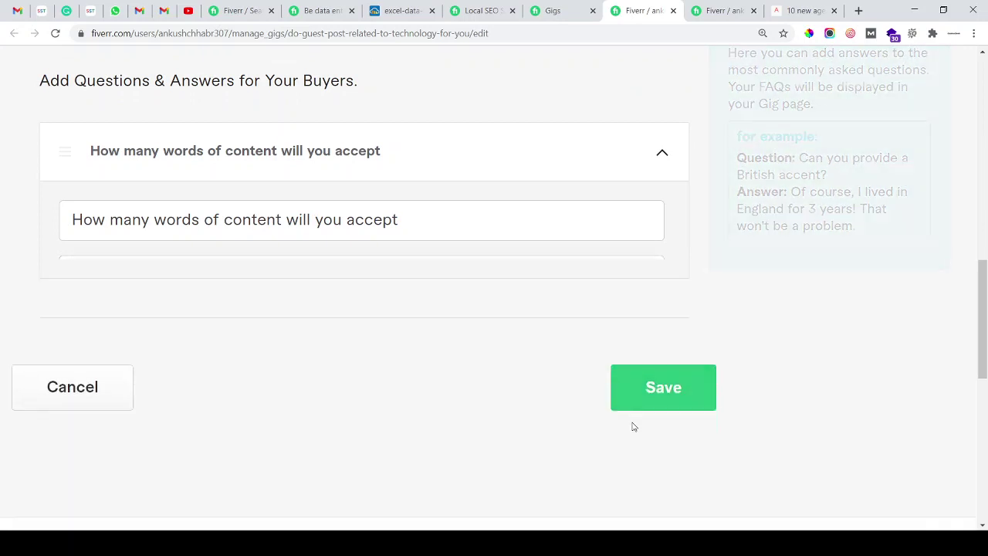
Step: Save the description and FAQ changes and open the gig's Requirements section
click(675, 308)
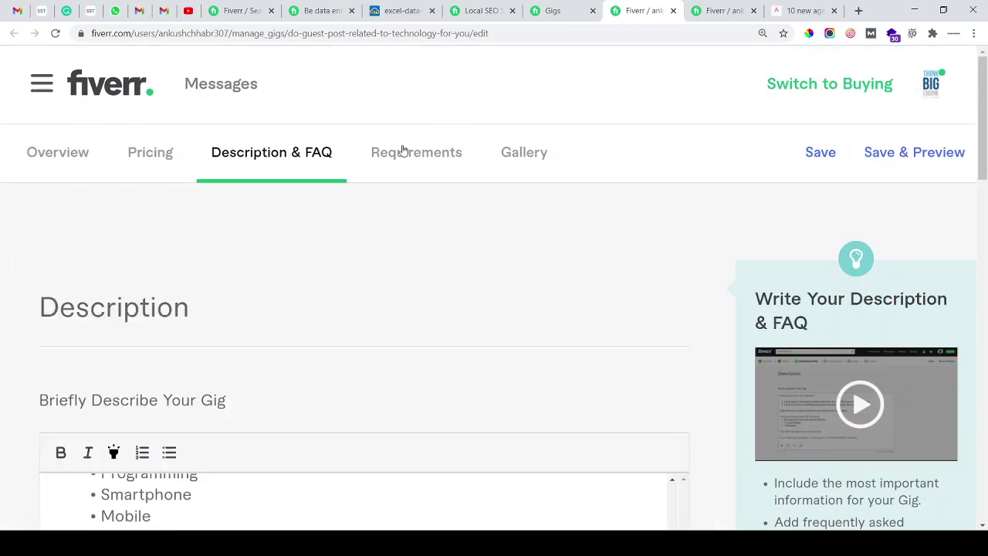
click(402, 152)
scroll(383, 242, down, 1)
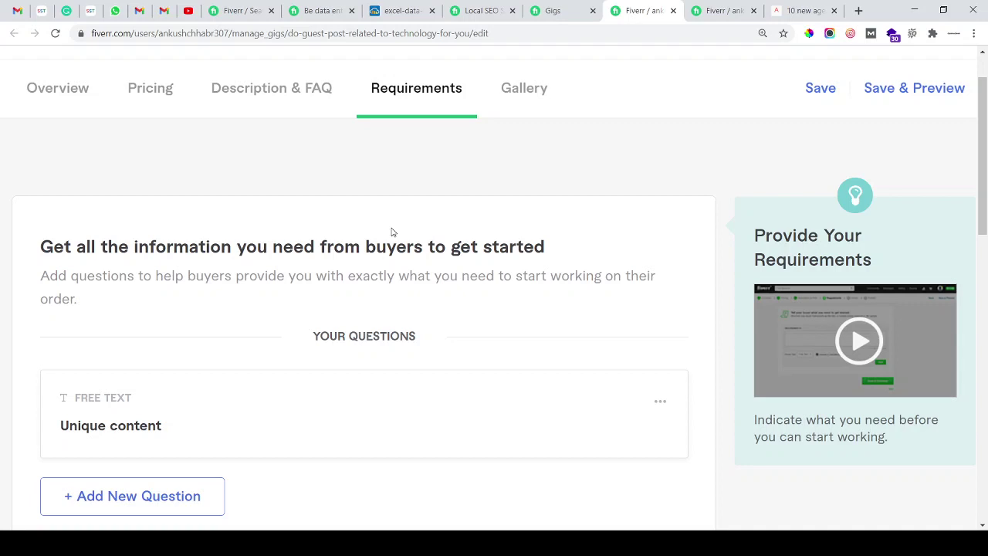
scroll(463, 254, down, 1)
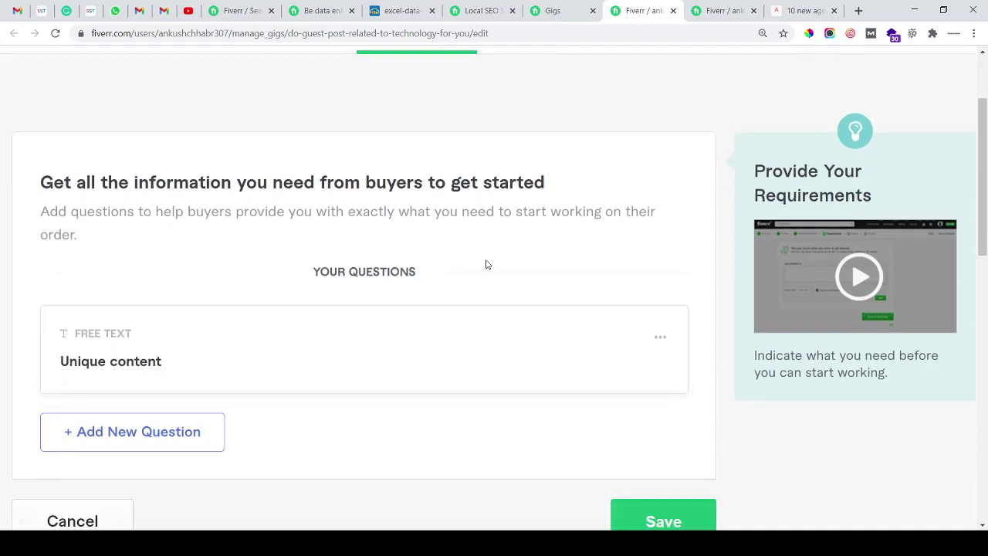
Step: Replace the "Unique content" buyer question with "I want blog with minimum 500 words and links attached in blog."
click(662, 338)
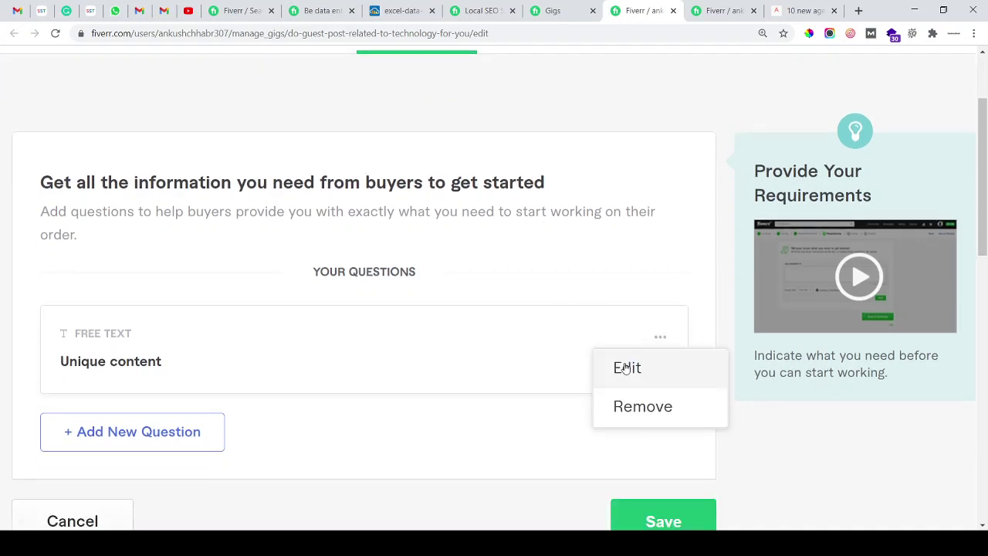
click(626, 366)
scroll(541, 278, down, 2)
click(256, 267)
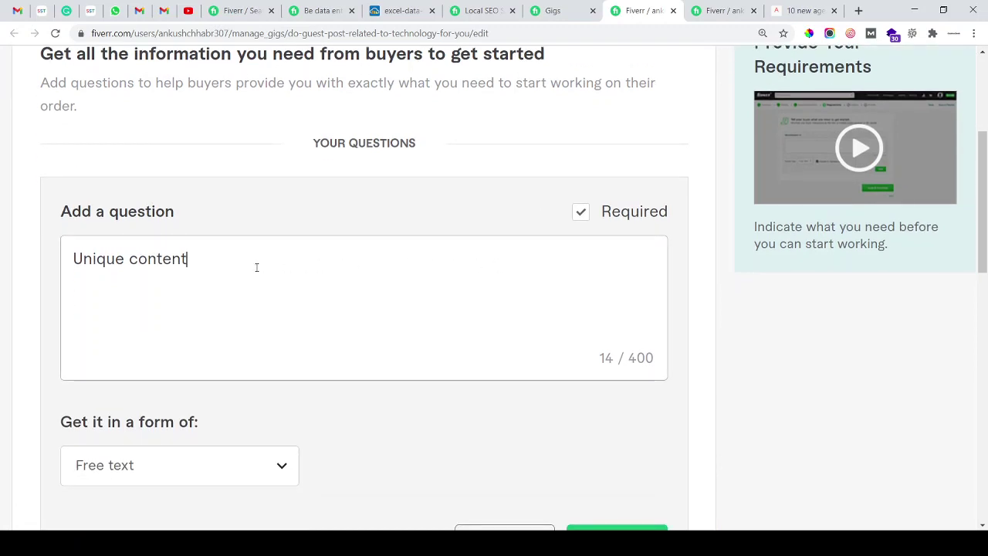
key(BackSpace)
key(BackSpace)
key(BackSpace)
key(BackSpace)
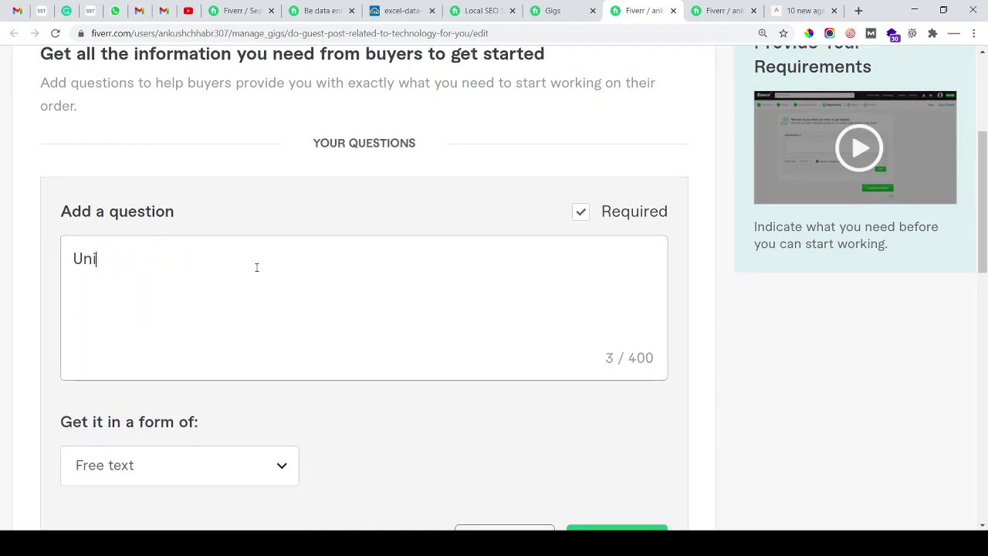
key(BackSpace)
key(BackSpace)
key(BackSpace)
text(I want)
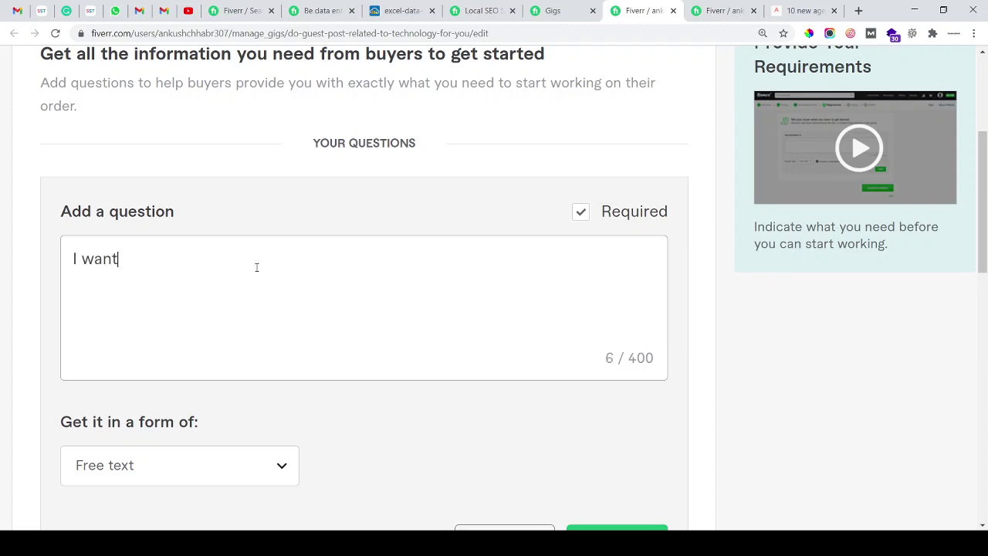
text( blog with )
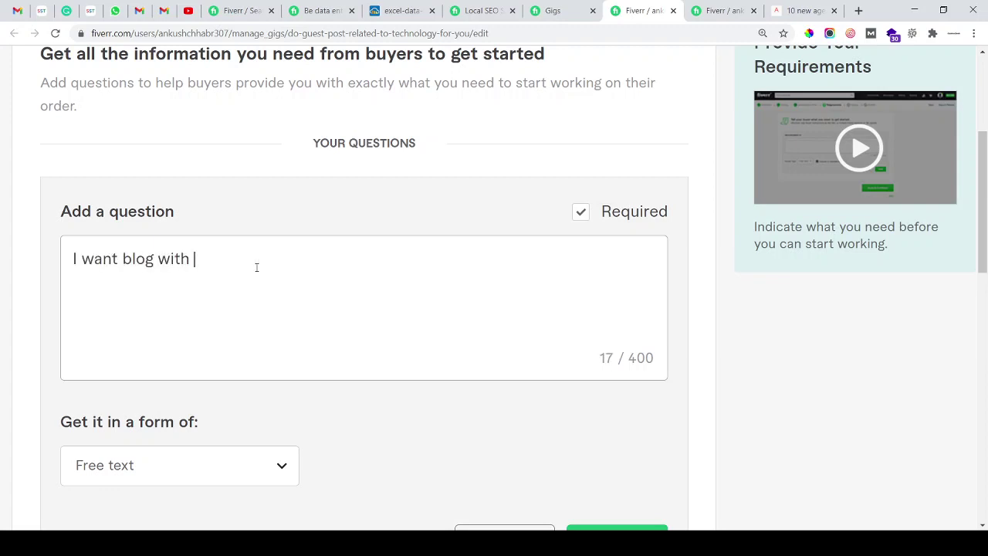
text(minimum 500 words an)
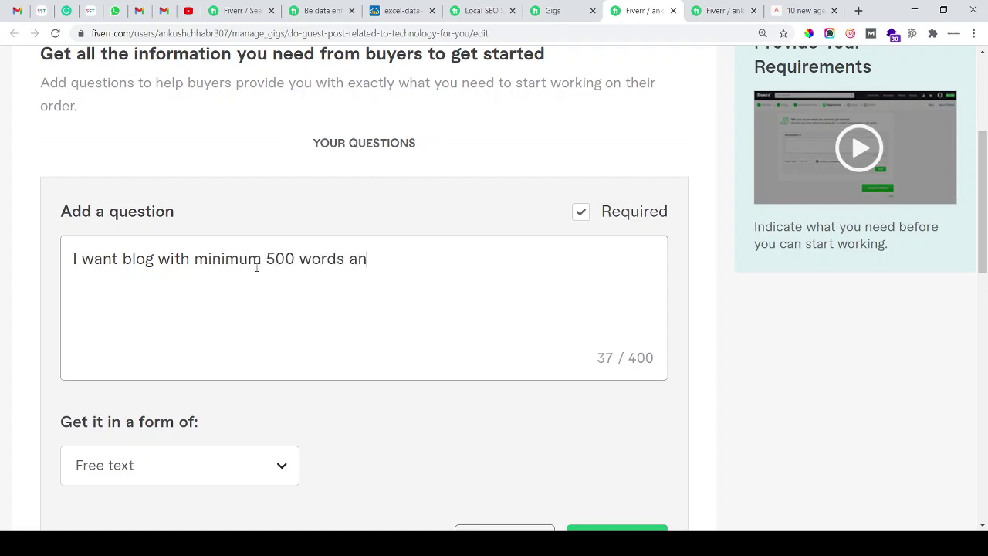
text(d links att)
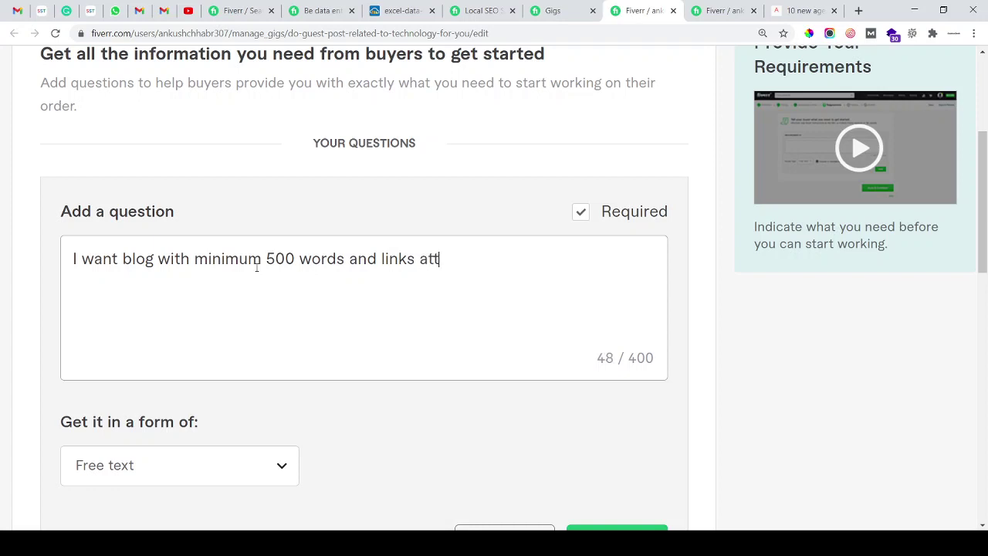
text(ached in blog.)
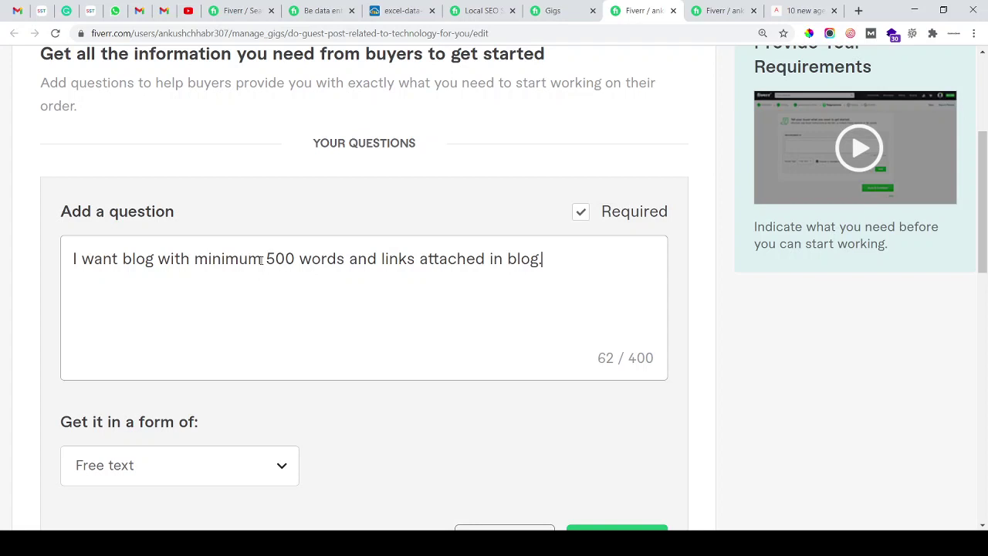
Step: Add "It would be better if you send in DOC file." to the buyer question and update it
scroll(410, 249, down, 1)
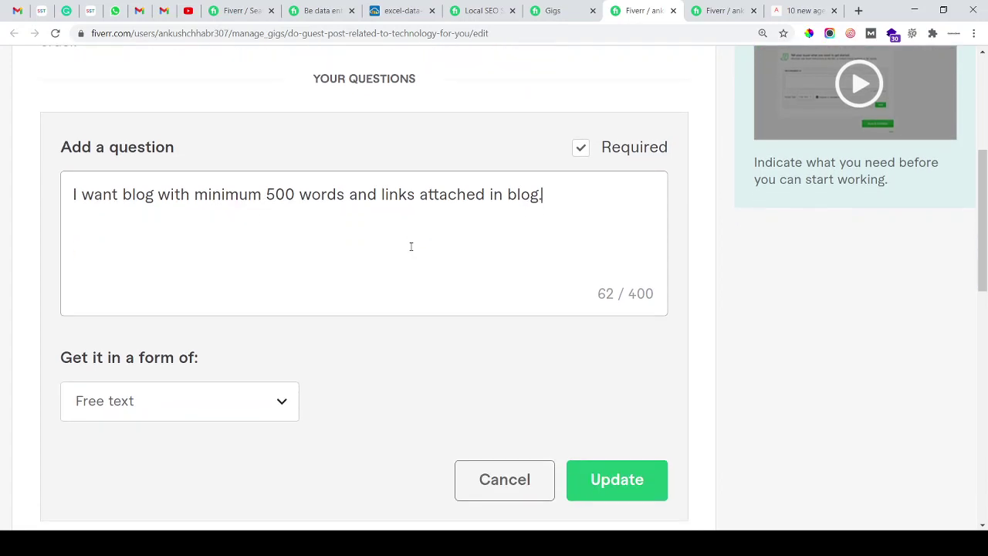
text(It would be )
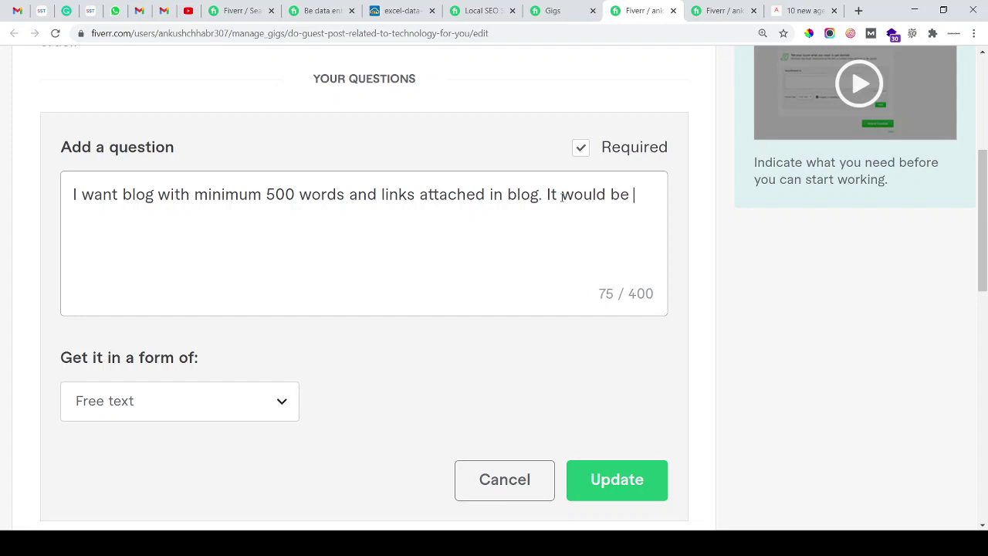
text(better if you send in D)
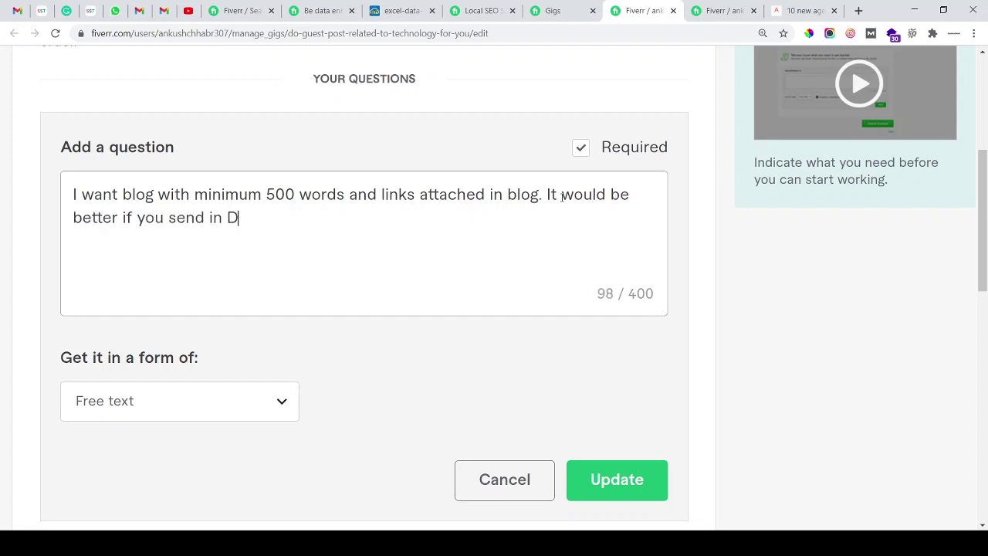
text(OC file.)
double_click(235, 217)
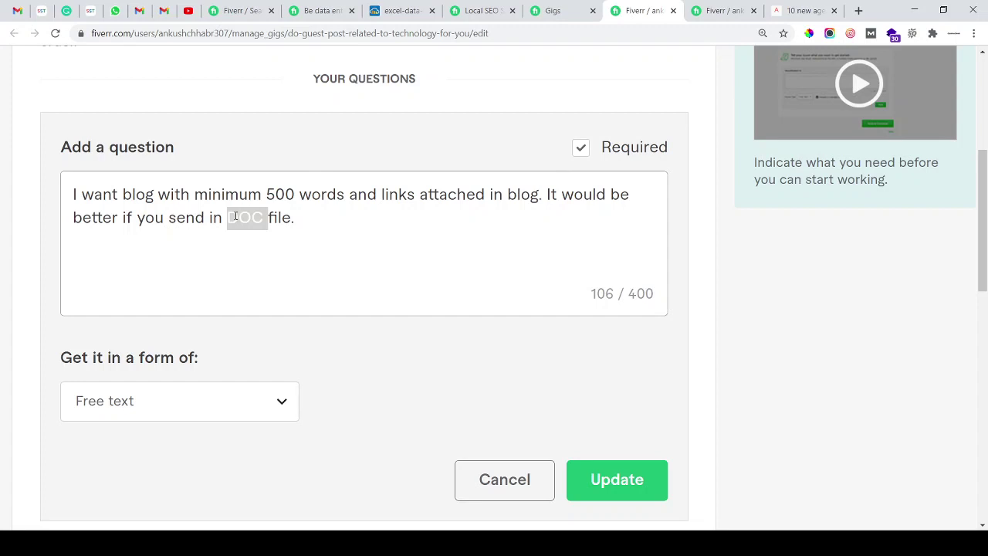
click(394, 216)
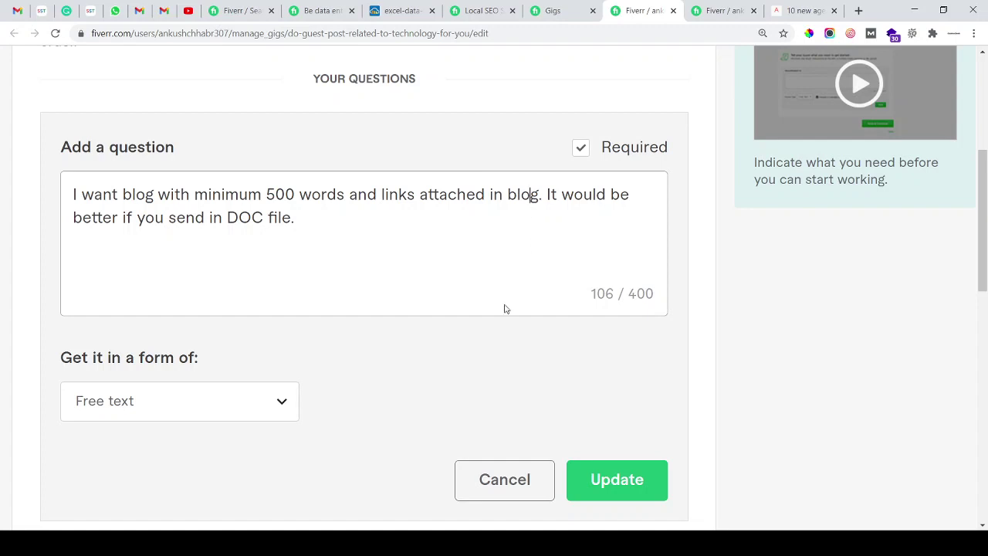
scroll(506, 309, down, 2)
click(607, 349)
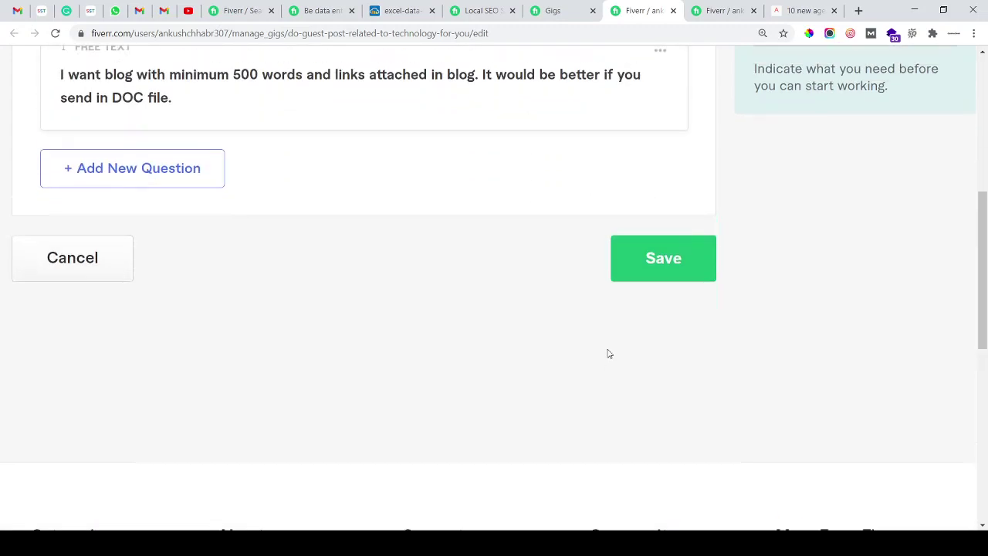
Step: Reopen the buyer question, check its Required setting and answer format, and close it with an update
scroll(609, 354, up, 3)
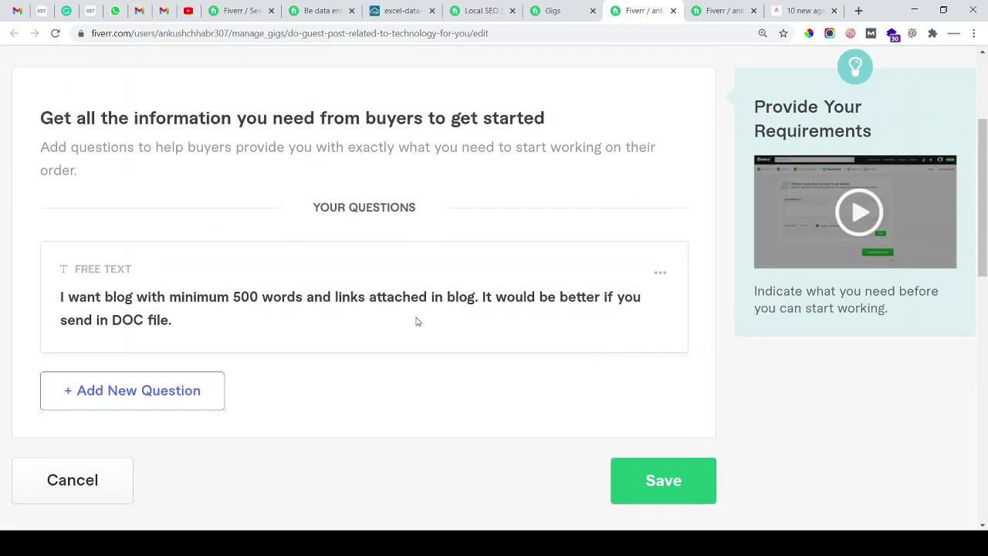
click(659, 272)
click(635, 309)
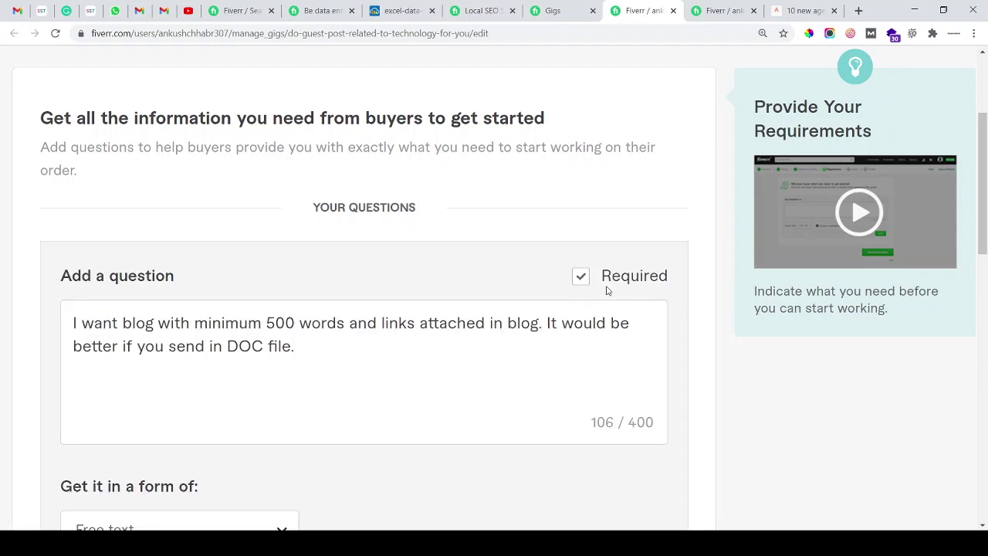
scroll(599, 337, down, 2)
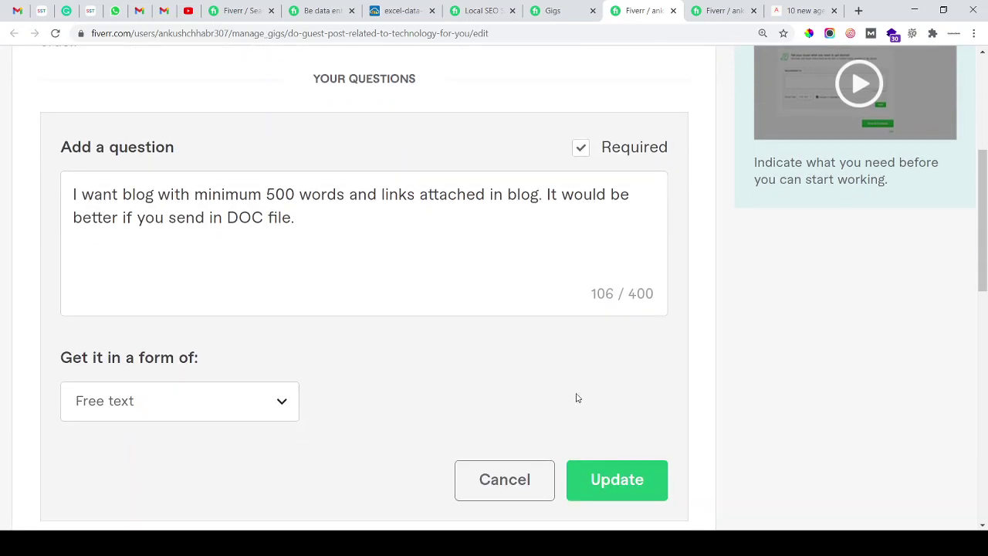
click(617, 480)
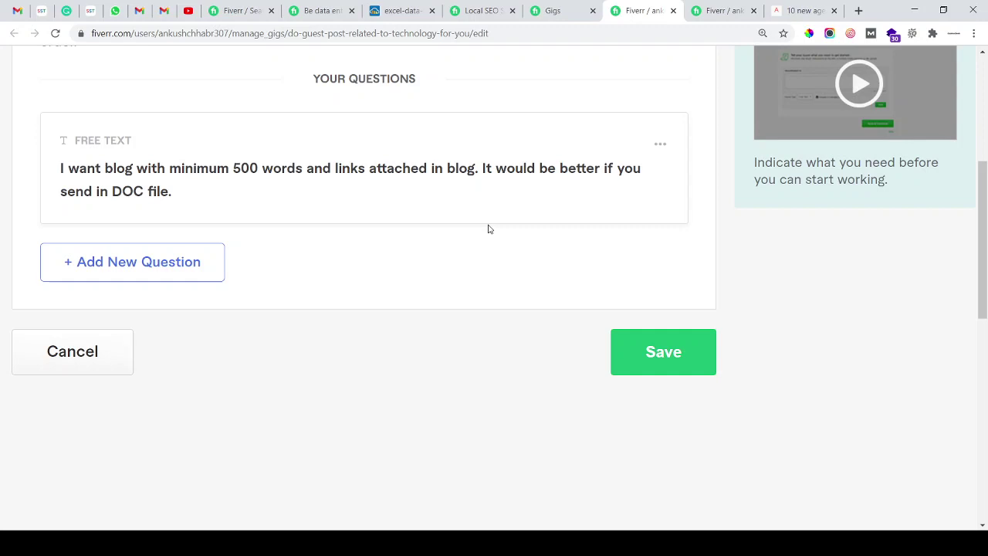
Step: Save the buyer requirements and open the gig's Gallery section
click(627, 349)
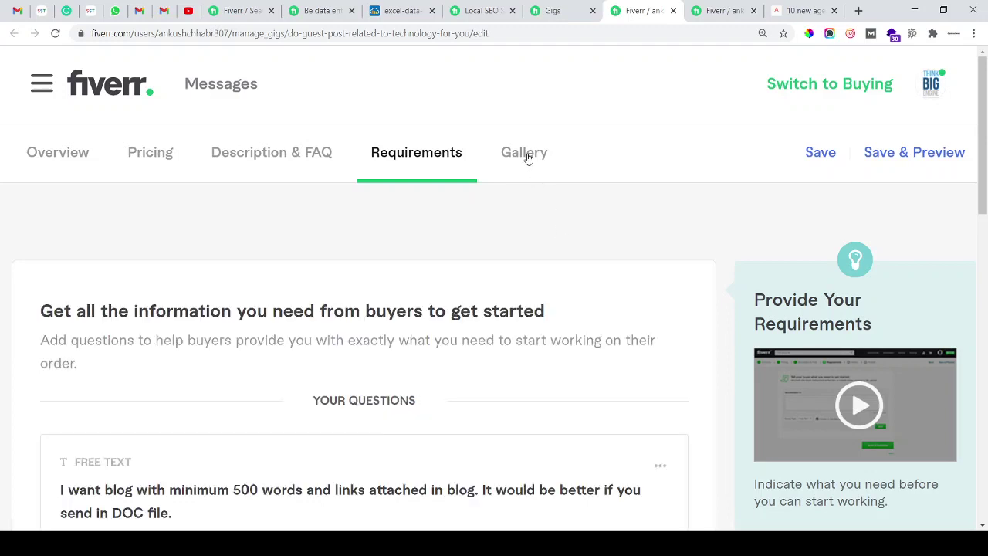
click(525, 153)
scroll(516, 194, down, 2)
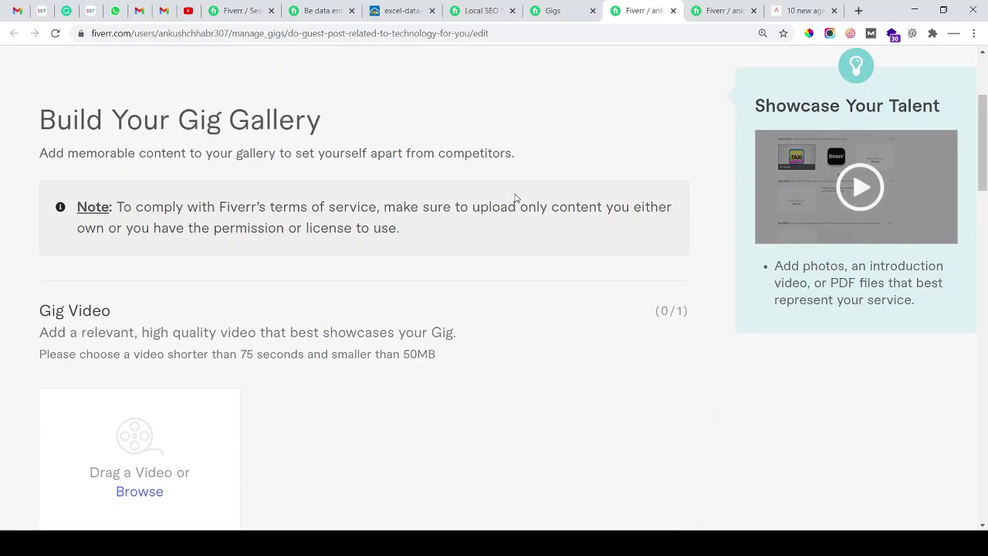
Step: Examine the Gig Video guidelines and the Gig Photos already uploaded for the technology gig
scroll(516, 198, down, 3)
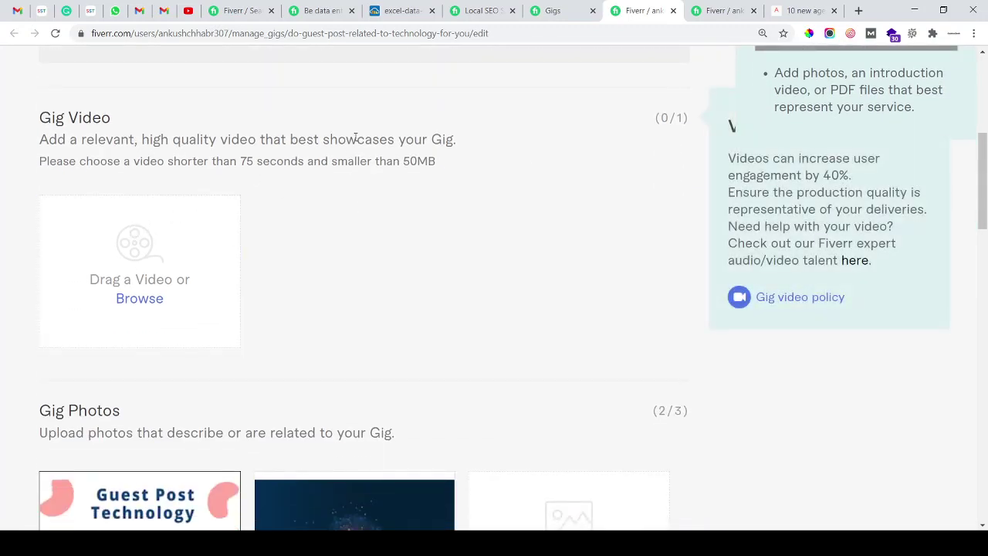
drag(358, 137, 188, 139)
click(338, 179)
scroll(337, 178, down, 4)
mouse_move(139, 301)
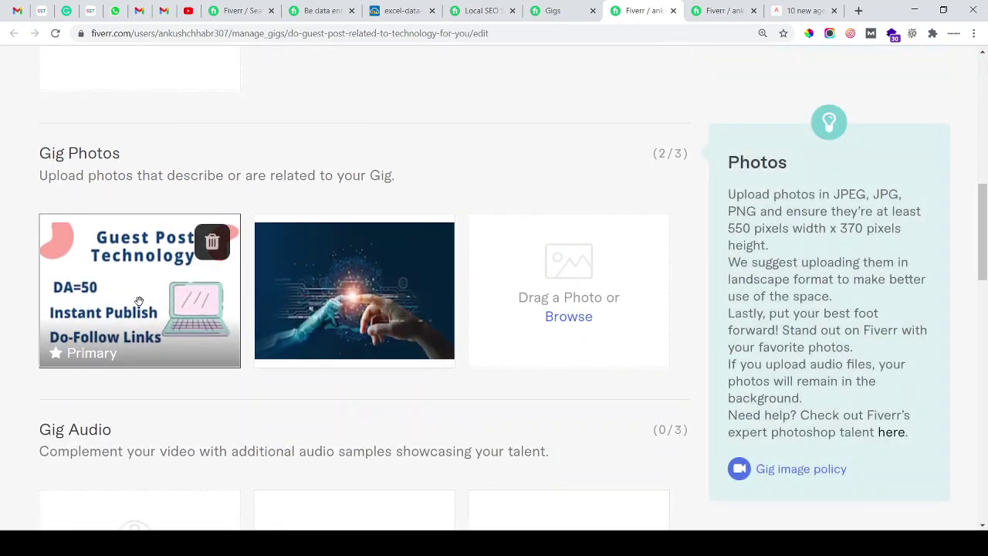
Step: View the data entry gig's sample image and compare it with the technology gig's two photos
click(390, 10)
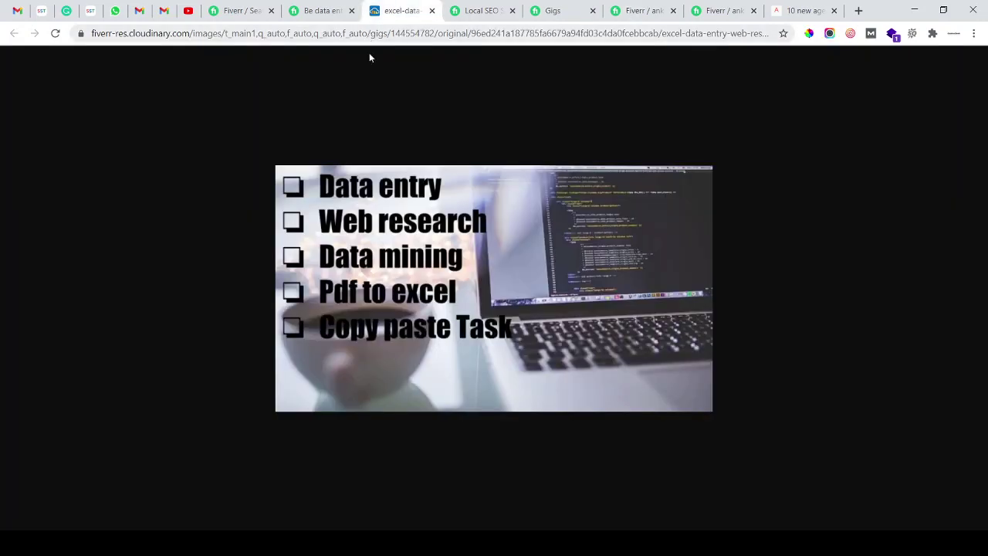
click(721, 11)
click(642, 11)
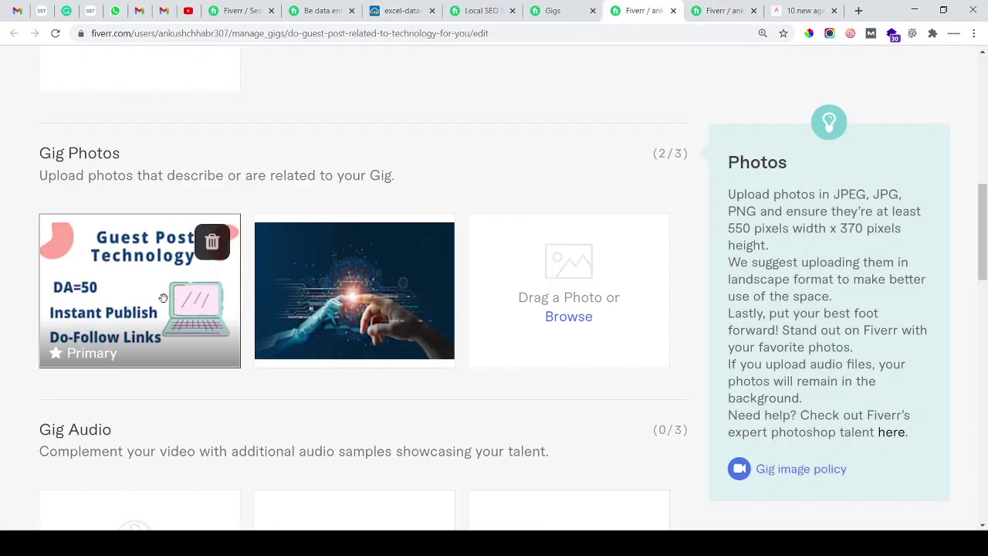
mouse_move(144, 310)
scroll(356, 266, down, 1)
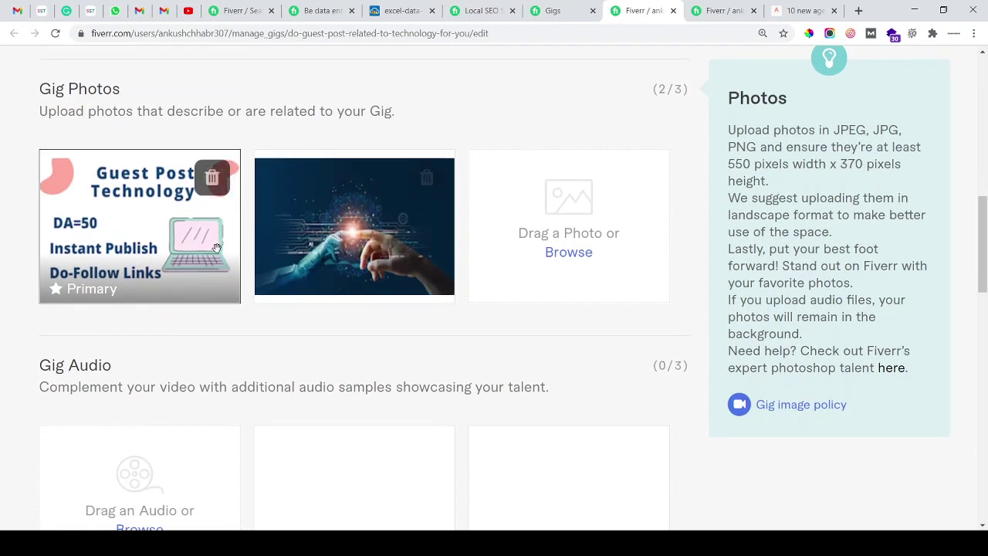
mouse_move(387, 224)
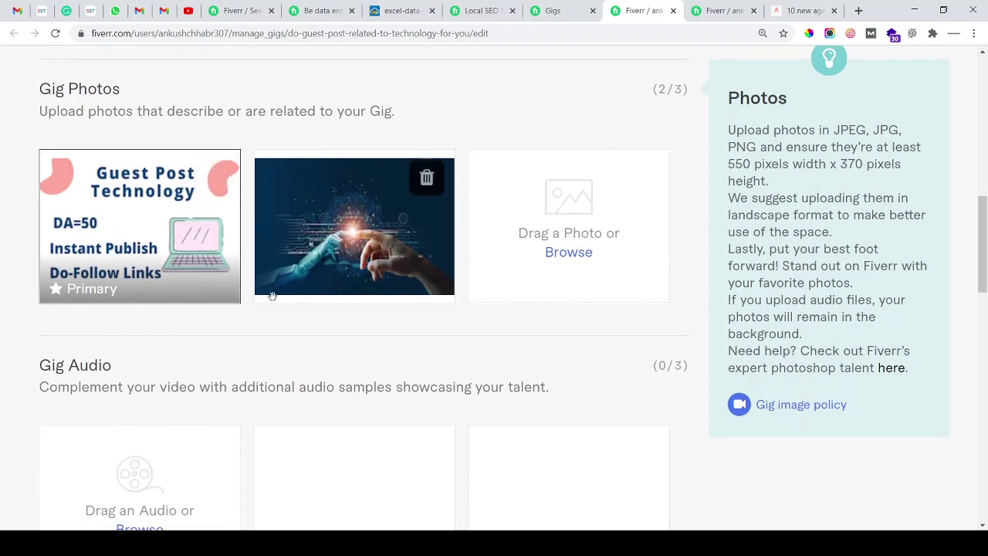
Step: Examine the Gig Audio and Gig PDFs sections of the gallery
scroll(271, 296, down, 2)
scroll(327, 268, down, 2)
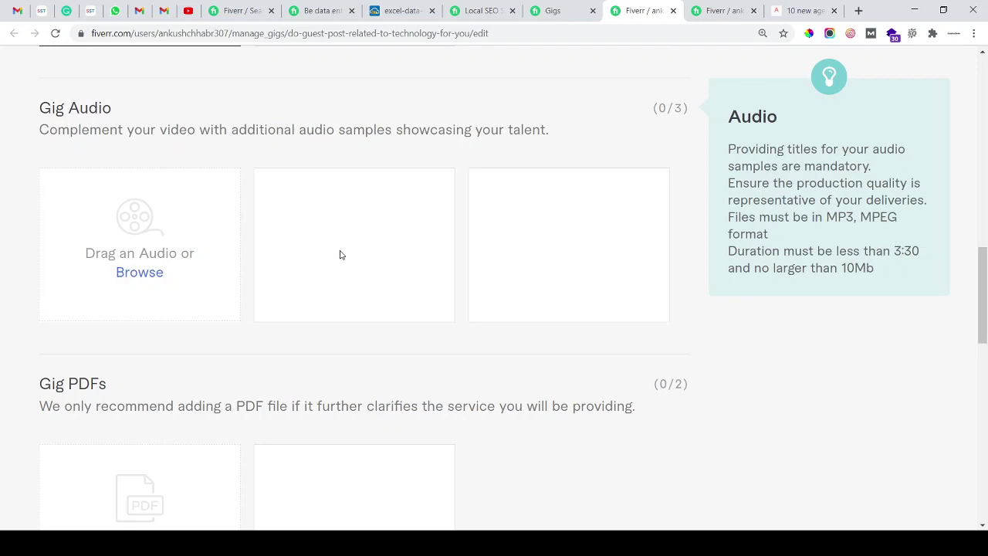
triple_click(99, 110)
click(98, 110)
triple_click(100, 109)
click(100, 108)
triple_click(139, 108)
click(115, 110)
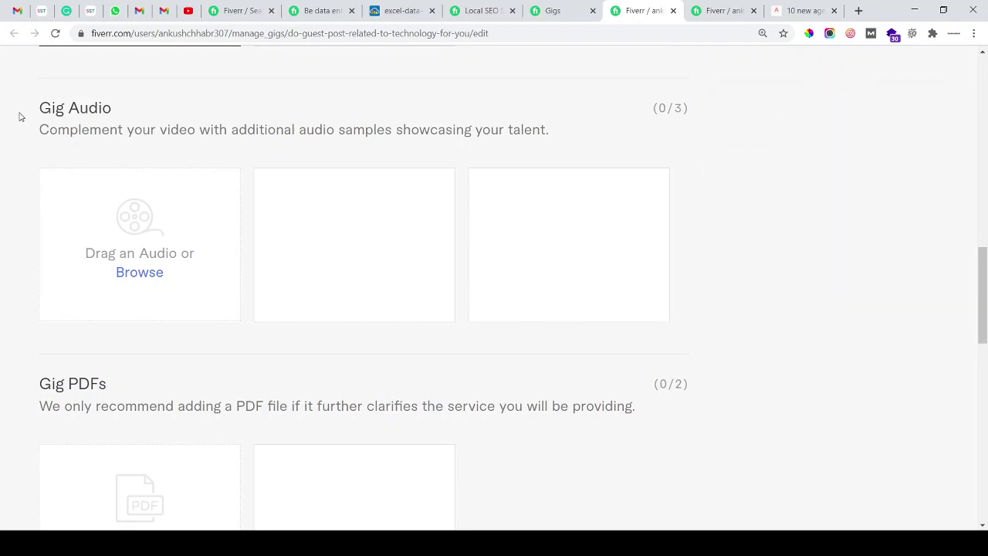
mouse_move(101, 111)
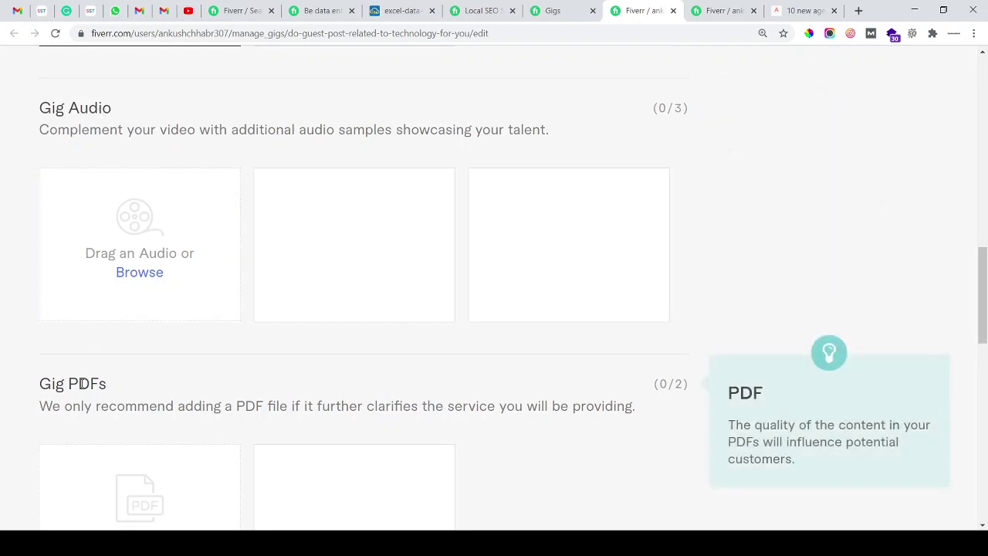
drag(108, 384, 38, 383)
scroll(201, 347, down, 4)
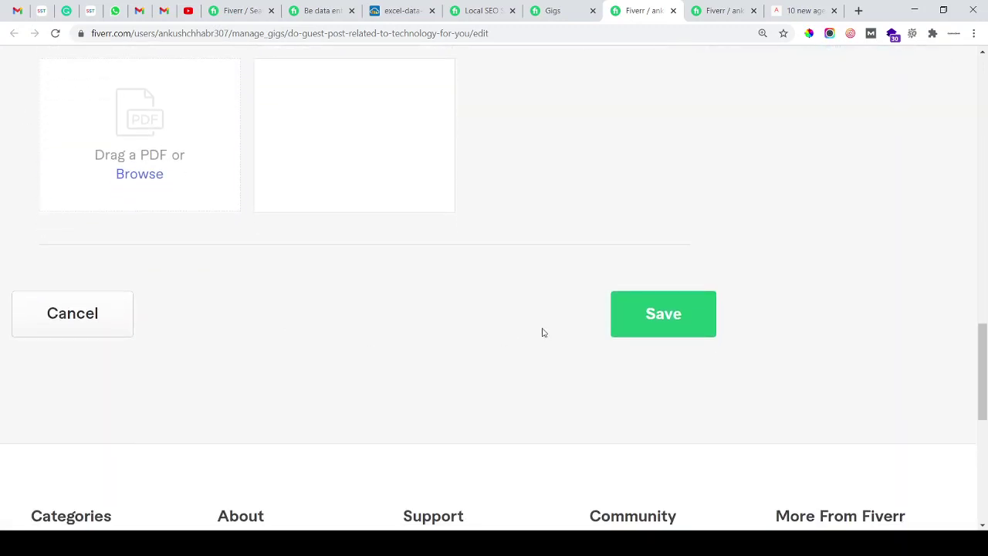
Step: Save the gallery and open the preview of the technology guest post gig
click(646, 333)
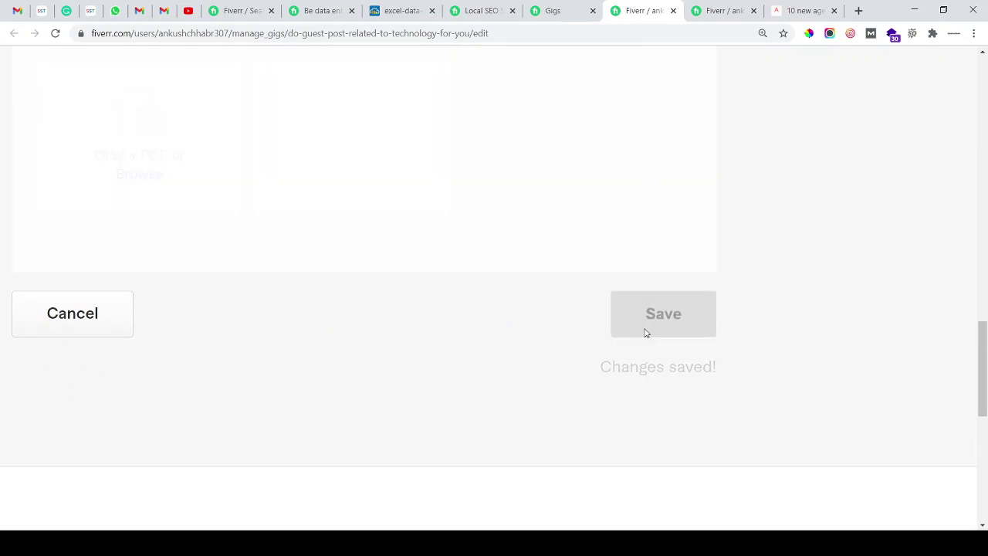
scroll(646, 333, up, 7)
scroll(646, 333, up, 10)
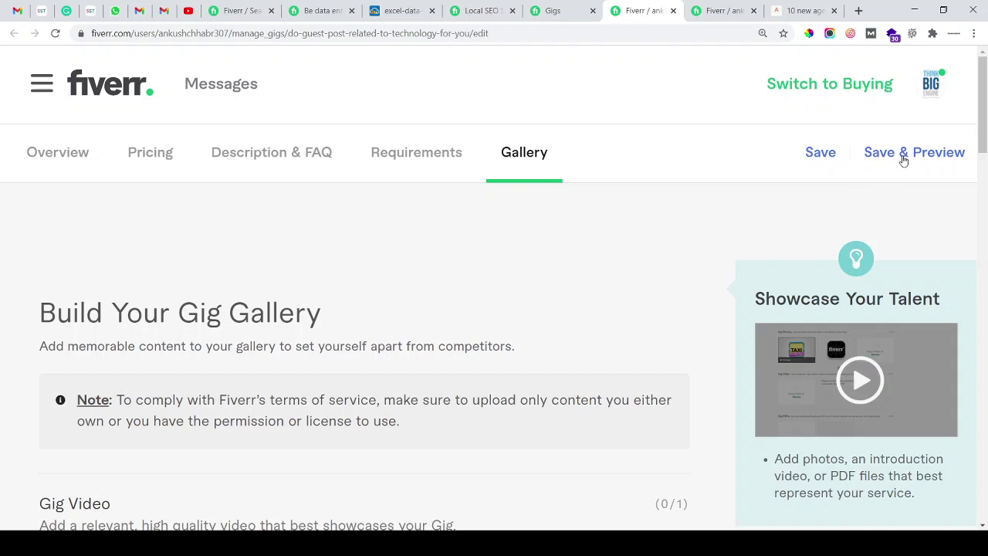
click(903, 154)
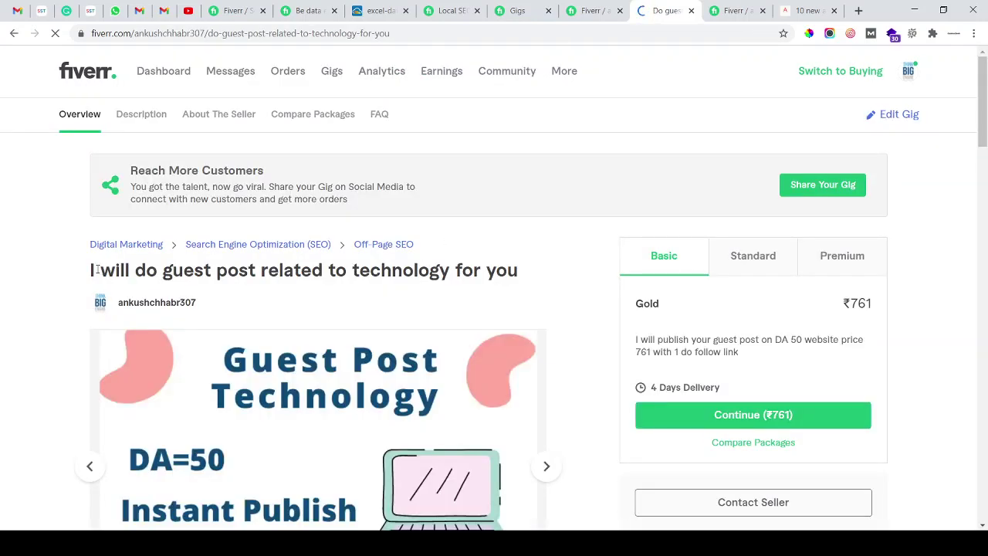
Step: Review the gig's title on the preview page and browse through its gallery images
drag(96, 270, 191, 271)
click(287, 271)
scroll(554, 271, down, 2)
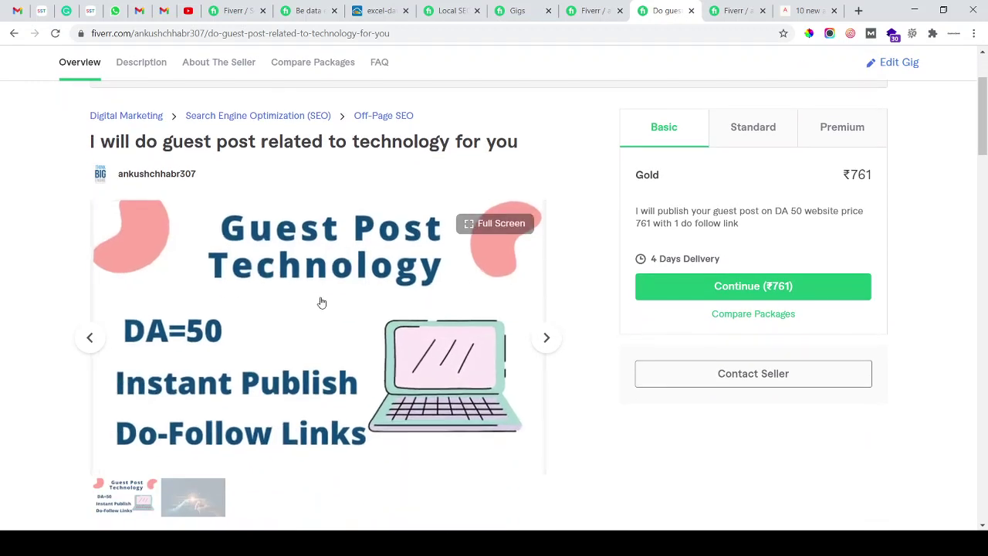
scroll(140, 337, down, 1)
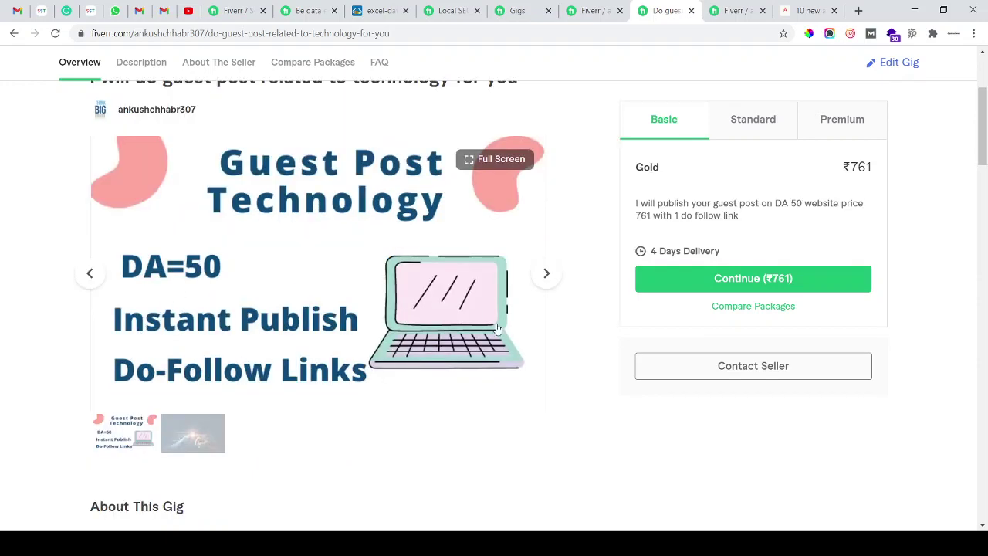
click(552, 282)
click(550, 282)
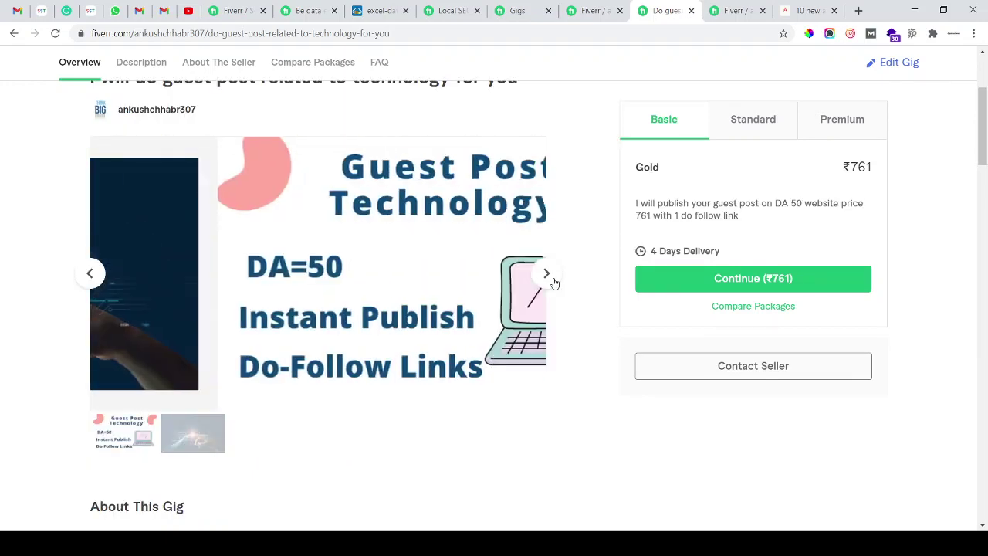
click(550, 282)
click(550, 282)
scroll(712, 236, up, 2)
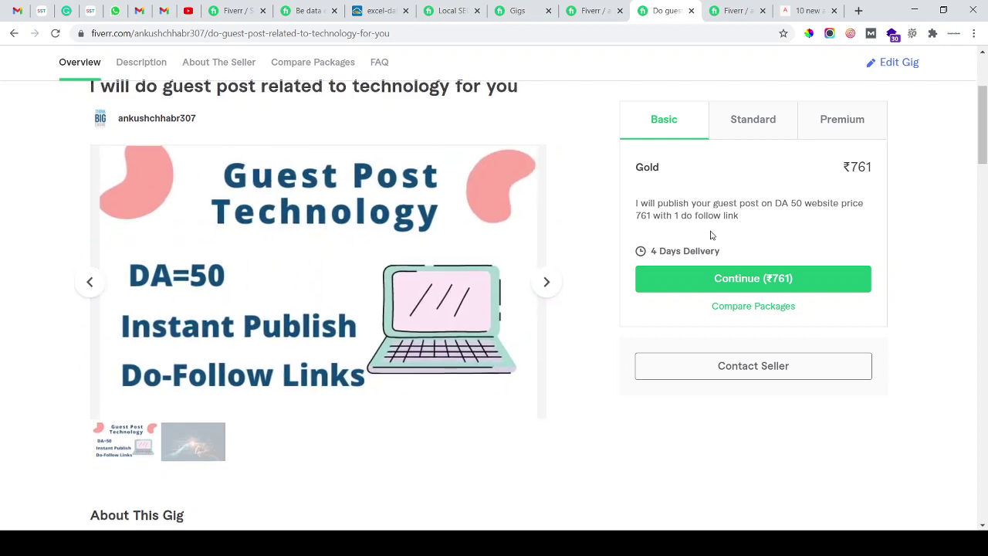
Step: Compare the price, description and delivery time of the gig's Basic, Standard and Premium packages
key(ctrl+plus)
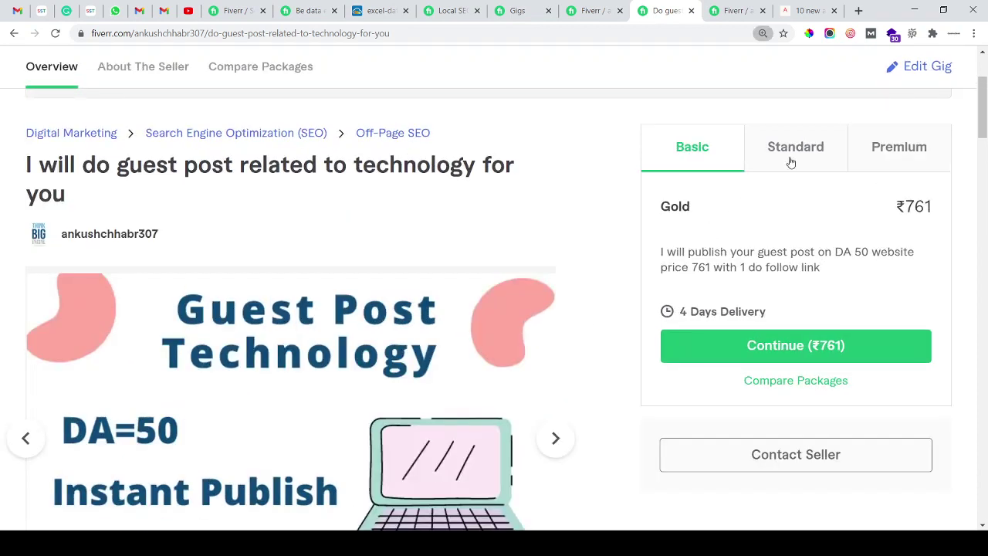
click(797, 151)
click(888, 148)
click(797, 163)
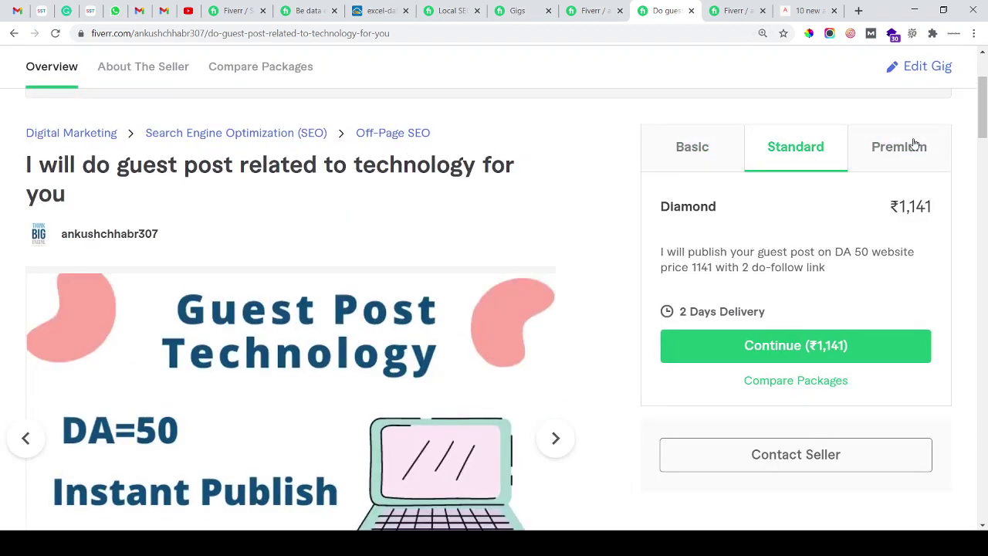
click(911, 147)
click(757, 162)
click(727, 163)
click(762, 160)
click(884, 153)
click(750, 166)
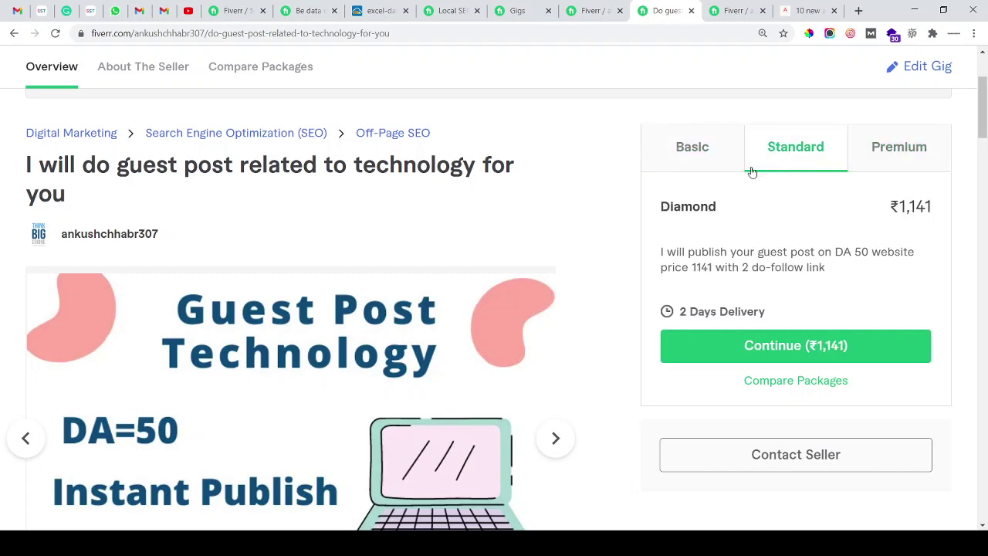